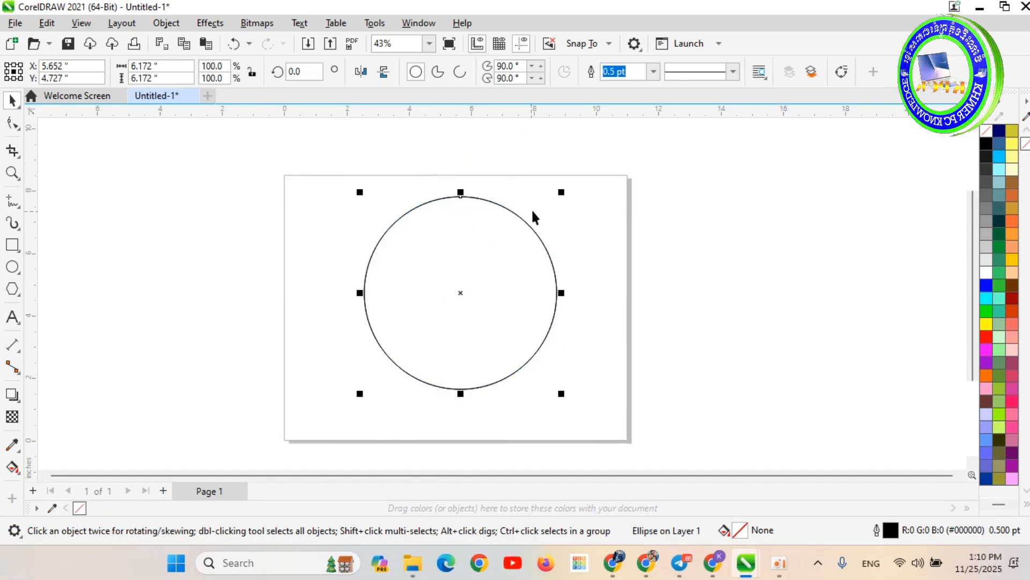
Create a smaller concentric copy of the circle, about 5.39 in across
left_click_drag(561, 192, 558, 215)
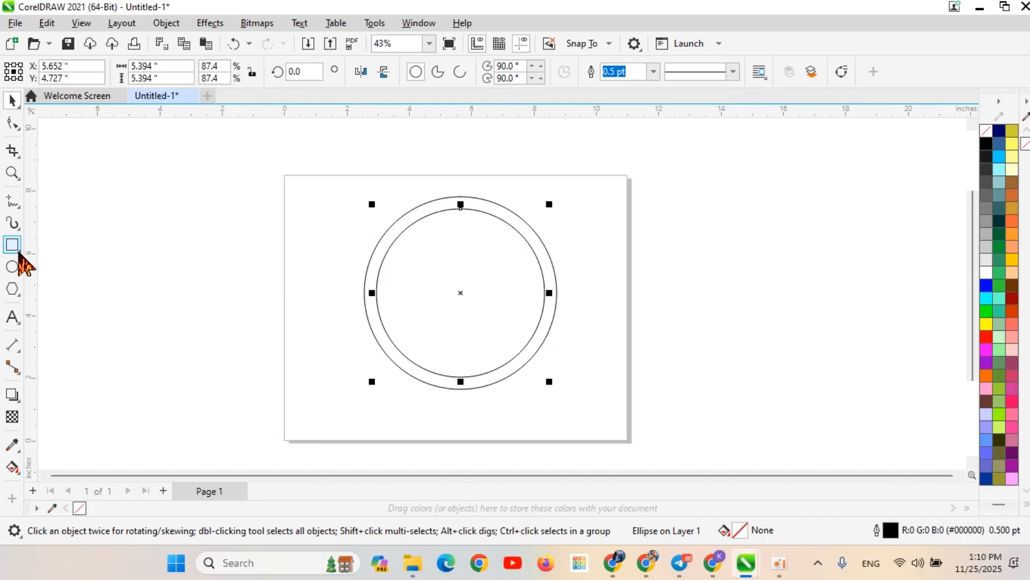
Draw a five-pointed star about 3.25 by 3.09 in and move it to the middle of the two circles
mouse_move(18, 291)
left_click(56, 307)
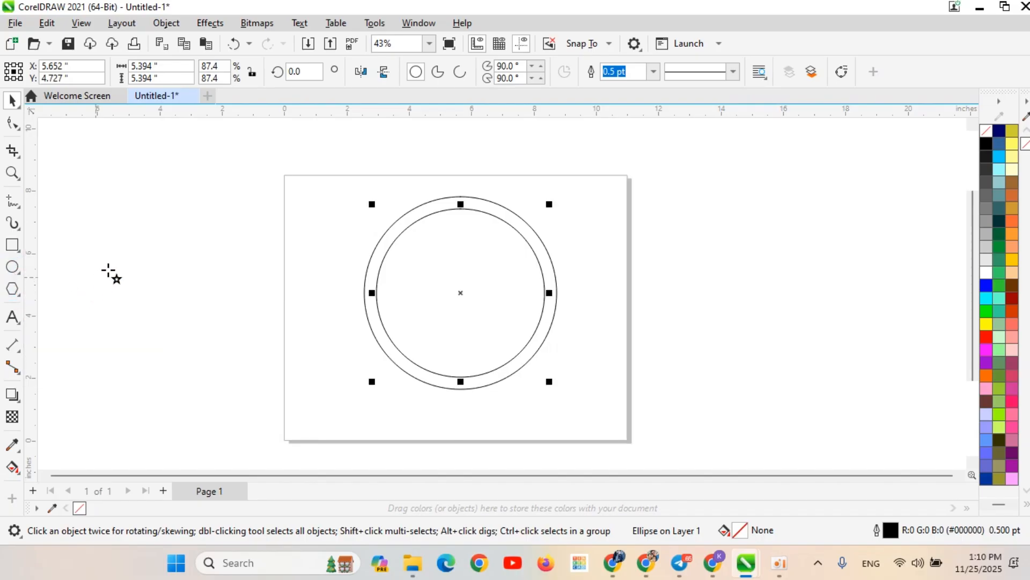
left_click_drag(131, 223, 163, 276)
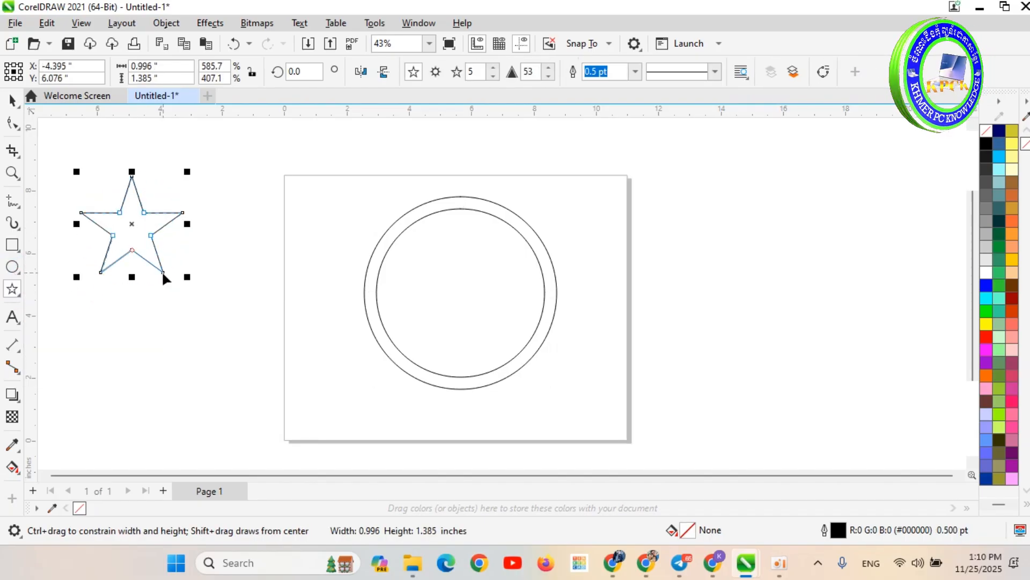
left_click(11, 101)
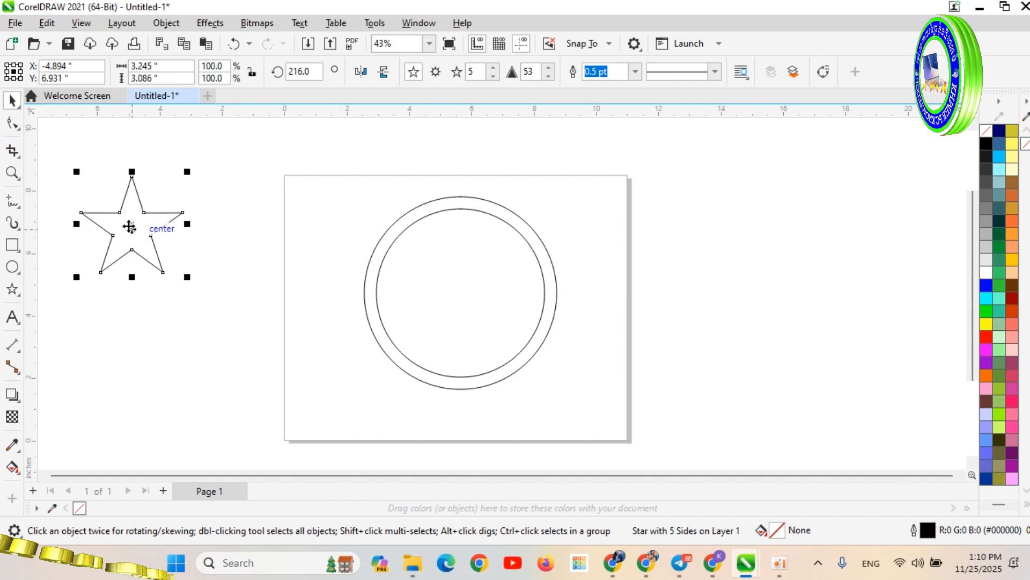
left_click_drag(129, 227, 461, 291)
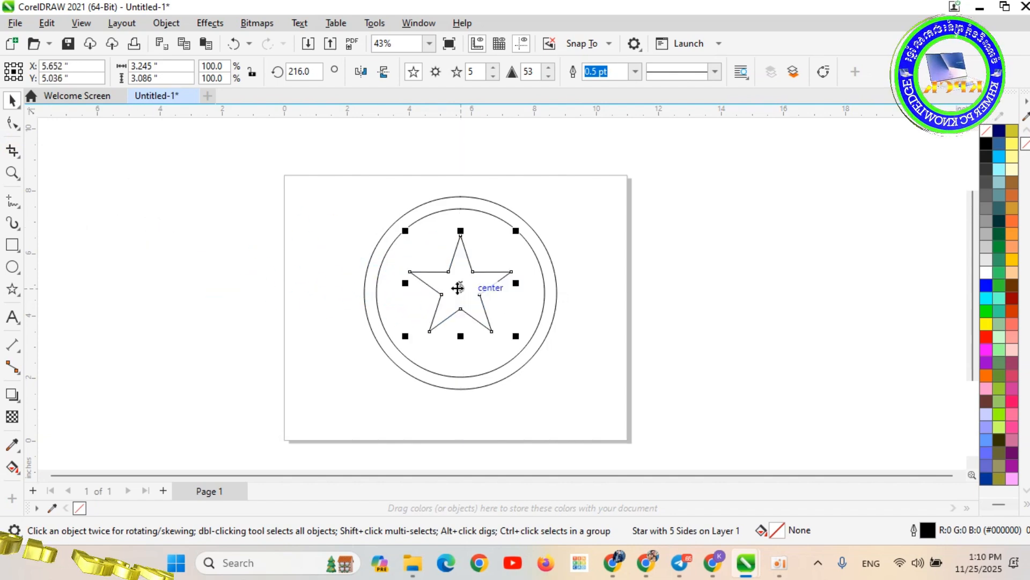
Create a smaller concentric copy of the star inside it, about 2.36 by 2.24 in
scroll(462, 260, "up", 2)
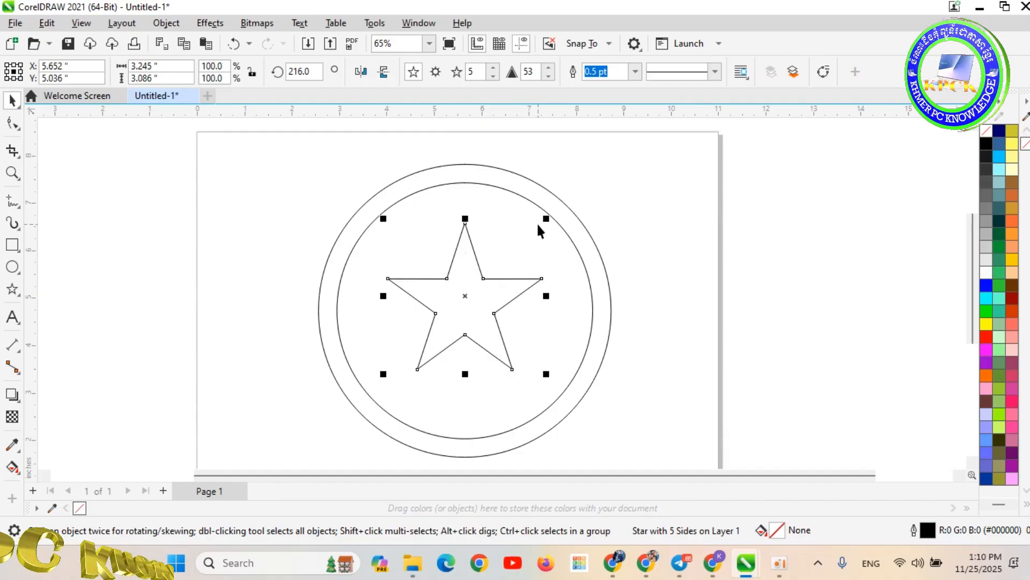
left_click_drag(544, 220, 533, 240)
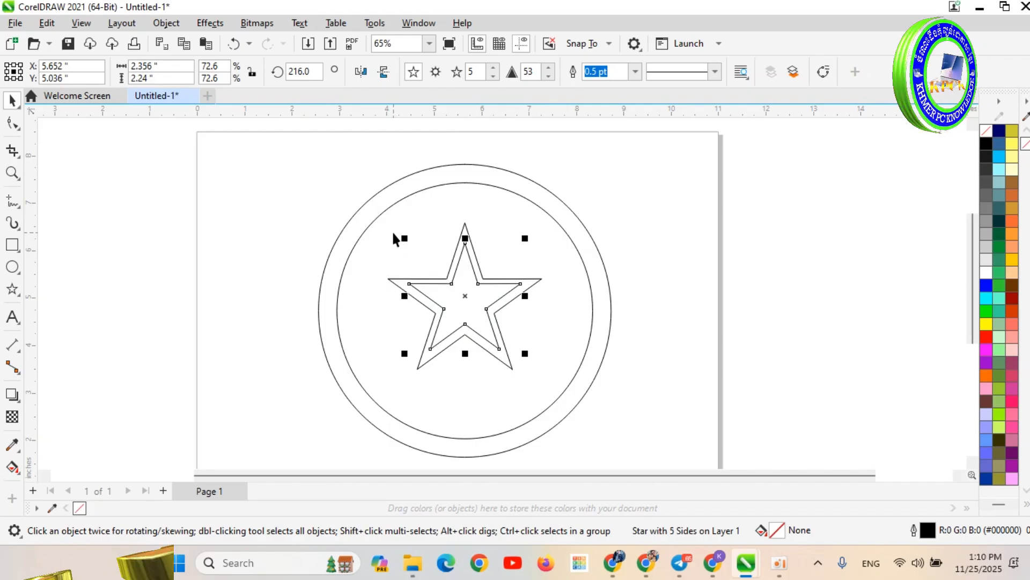
left_click(183, 198)
scroll(199, 206, "down", 1)
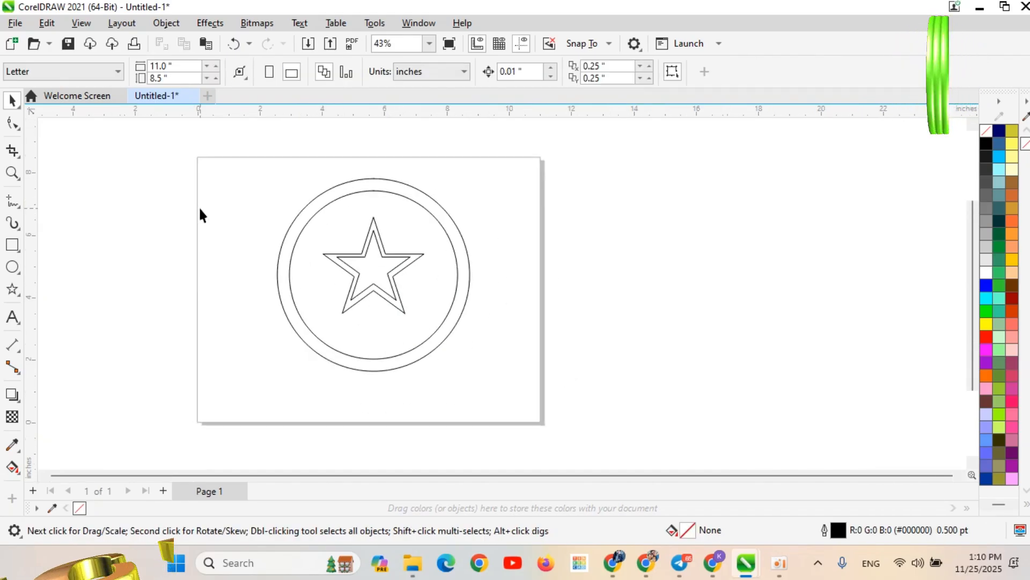
left_click(380, 256)
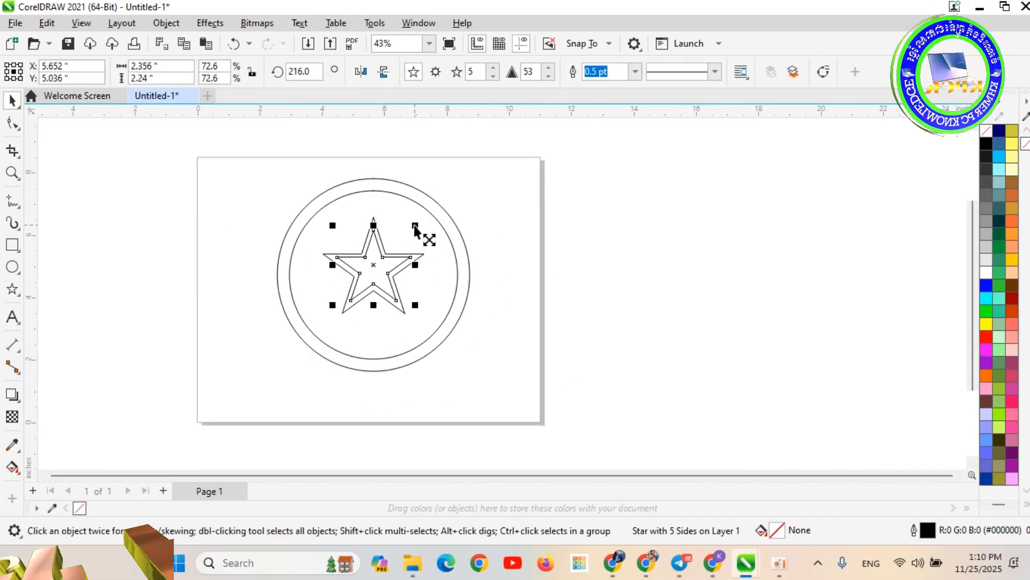
left_click_drag(415, 228, 424, 240)
scroll(290, 264, "up", 1)
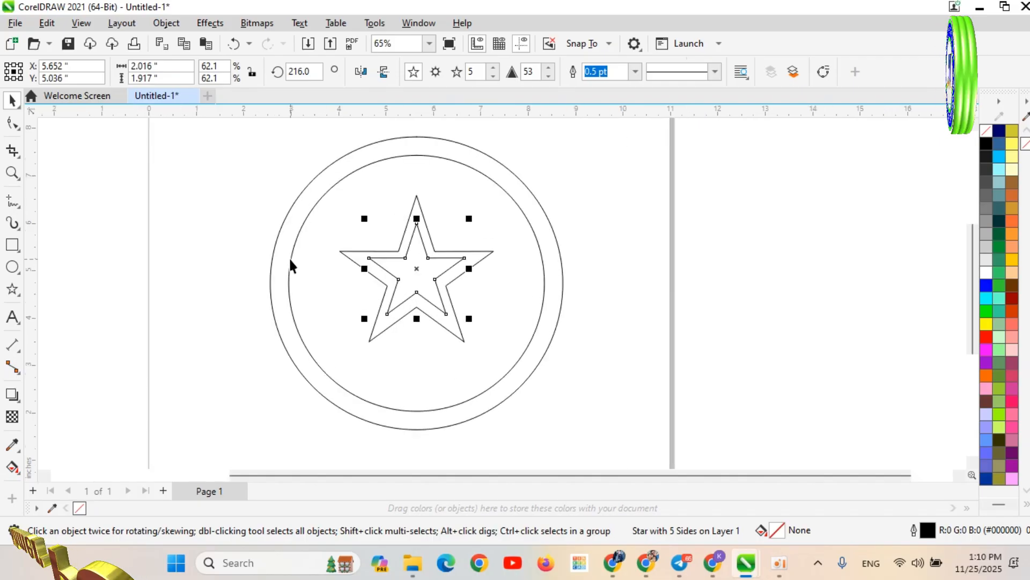
scroll(290, 222, "up", 1)
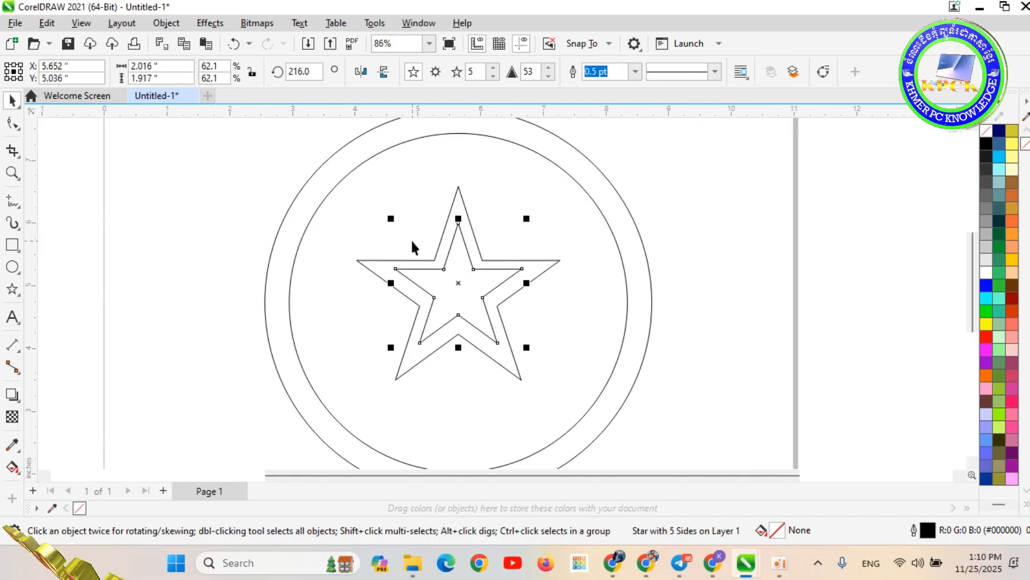
key("ctrl+z")
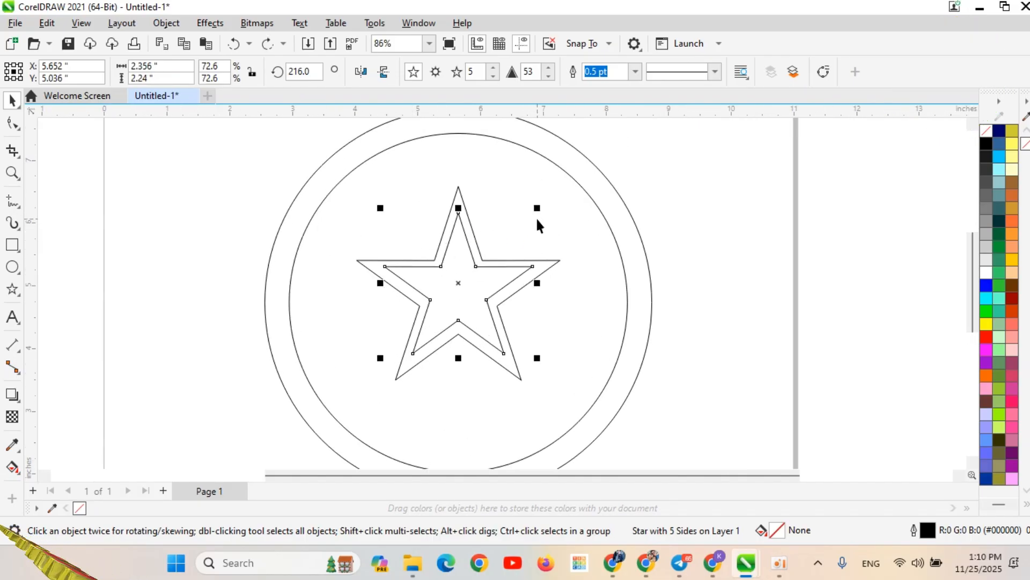
Enlarge the inner star about its centre to about 2.52 by 2.40 in
left_click_drag(538, 208, 544, 211)
scroll(330, 286, "down", 3)
scroll(330, 287, "up", 2)
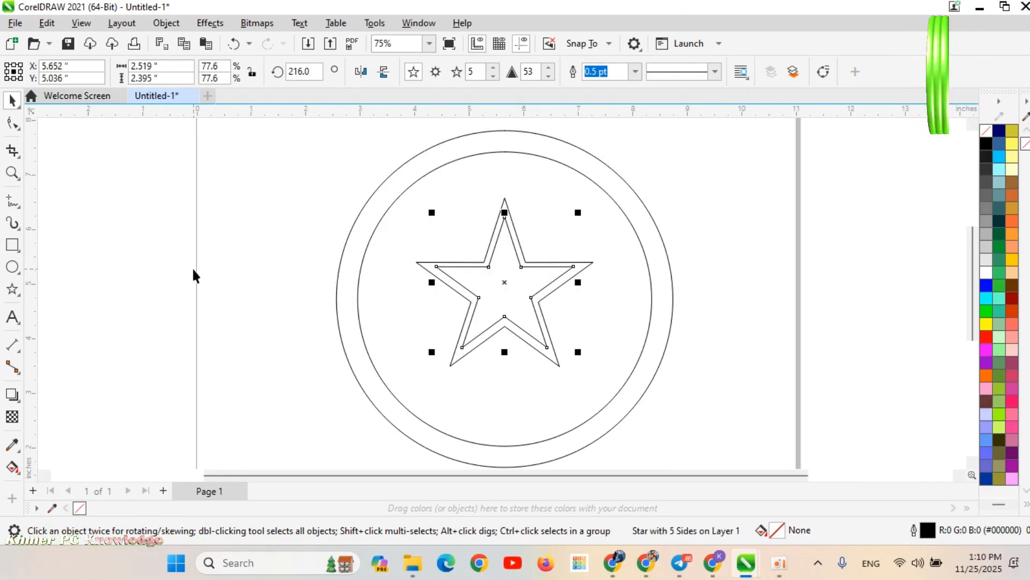
Draw a long thin rectangle about 11.13 by 0.46 in across the circles and the upper part of the star
left_click(16, 226)
left_click(54, 216)
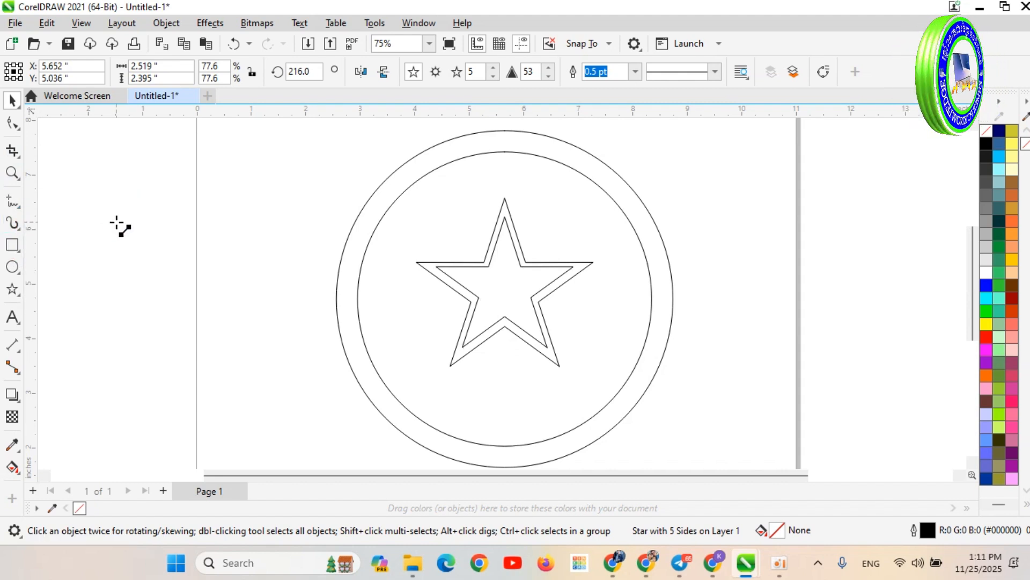
left_click(20, 251)
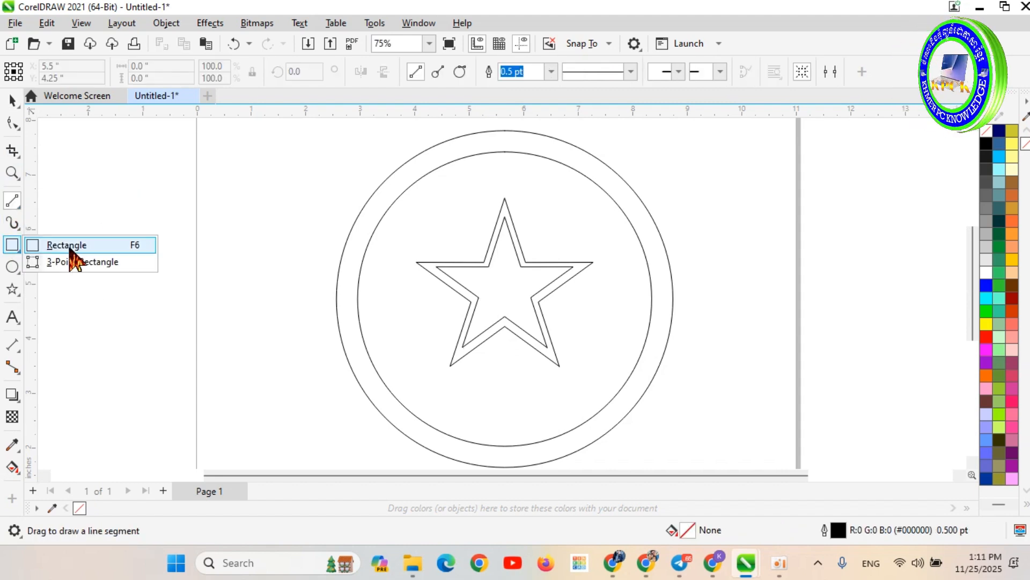
left_click(65, 244)
left_click_drag(191, 238, 798, 261)
left_click(12, 100)
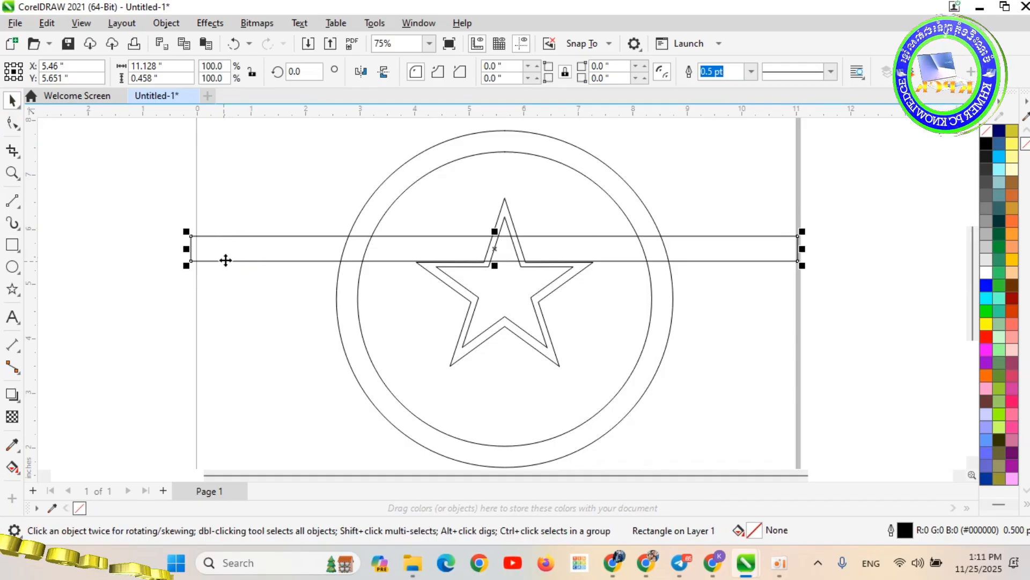
Align the circles, stars and rectangle together on one vertical centre line at the page's horizontal middle
scroll(225, 261, "down", 2)
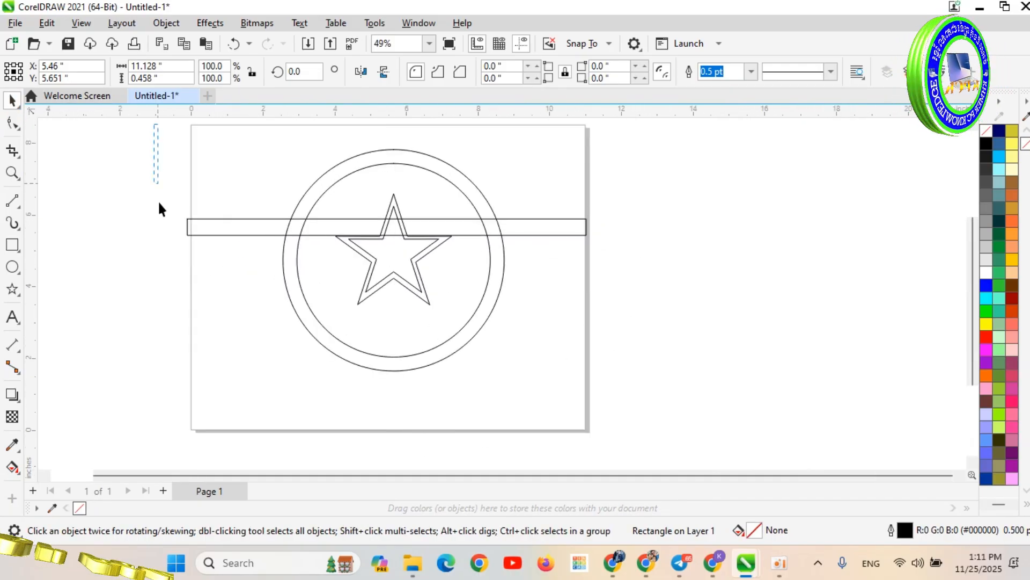
left_click_drag(673, 448, 674, 449)
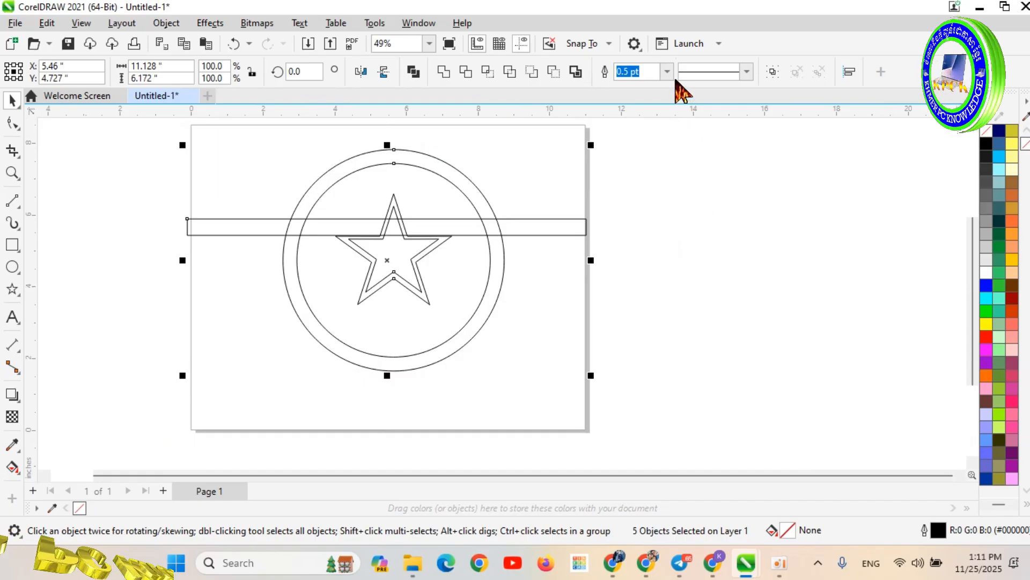
left_click(851, 71)
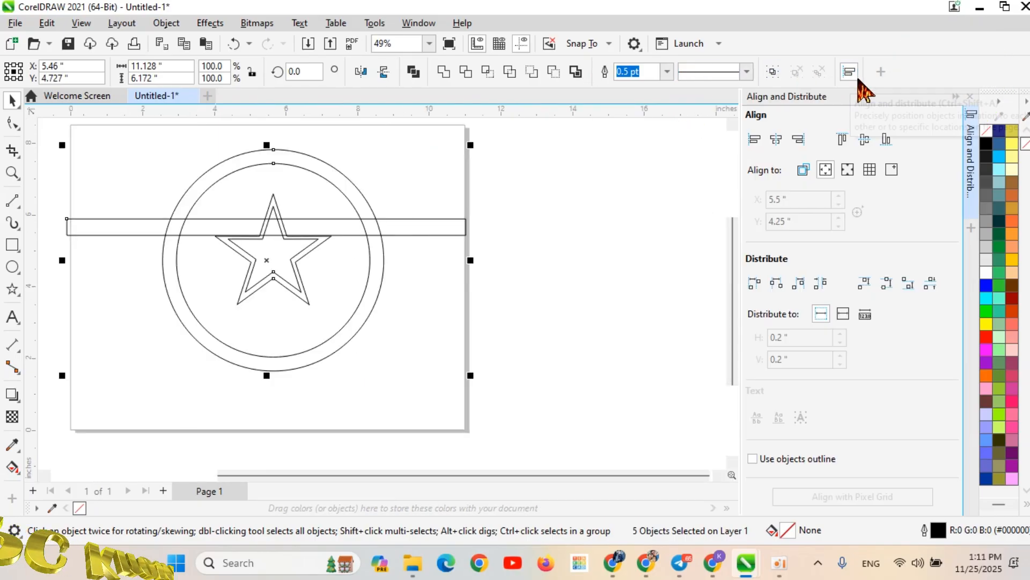
left_click(776, 140)
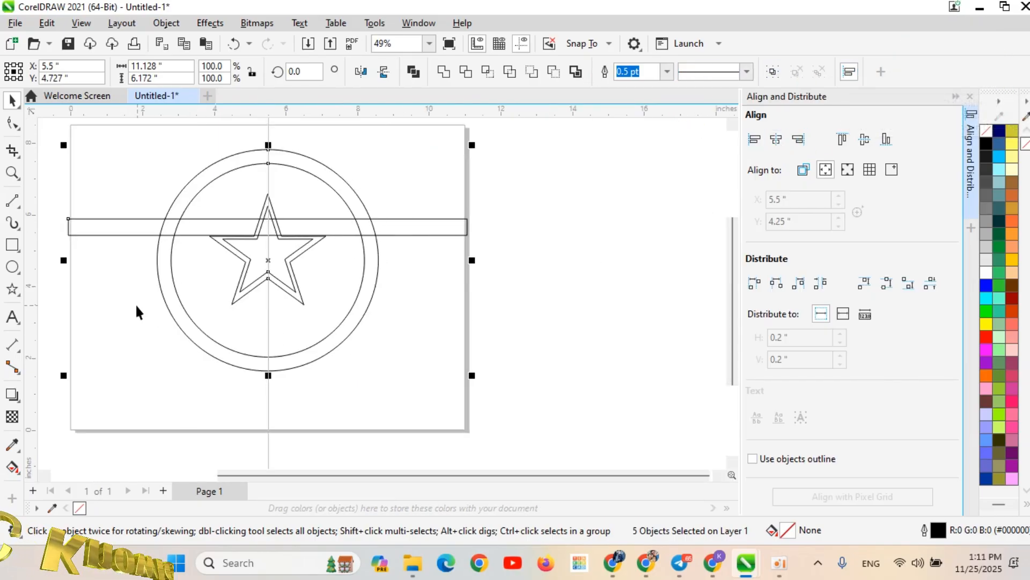
scroll(114, 219, "up", 2)
scroll(116, 222, "down", 5)
scroll(74, 256, "up", 5)
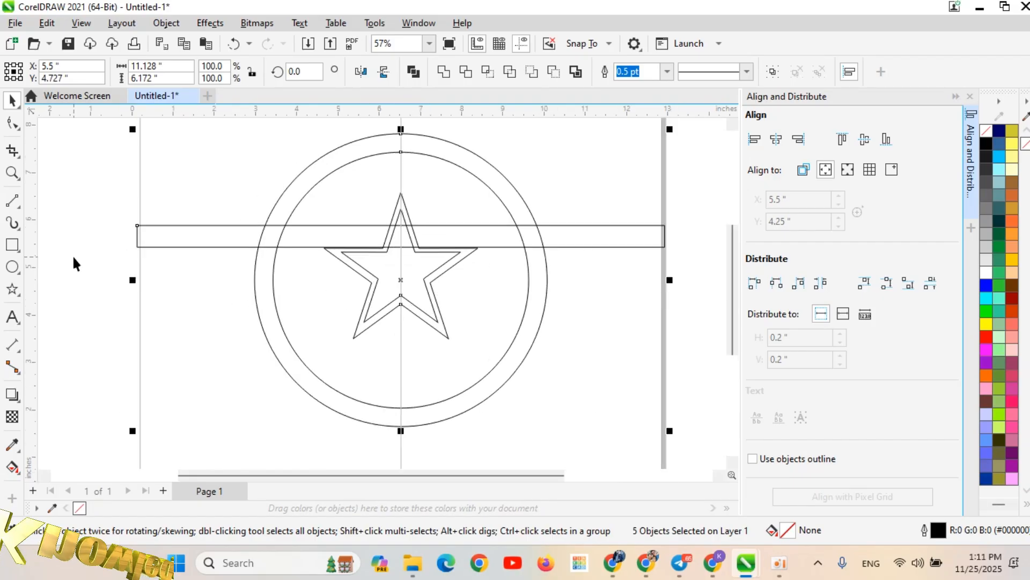
left_click(284, 192)
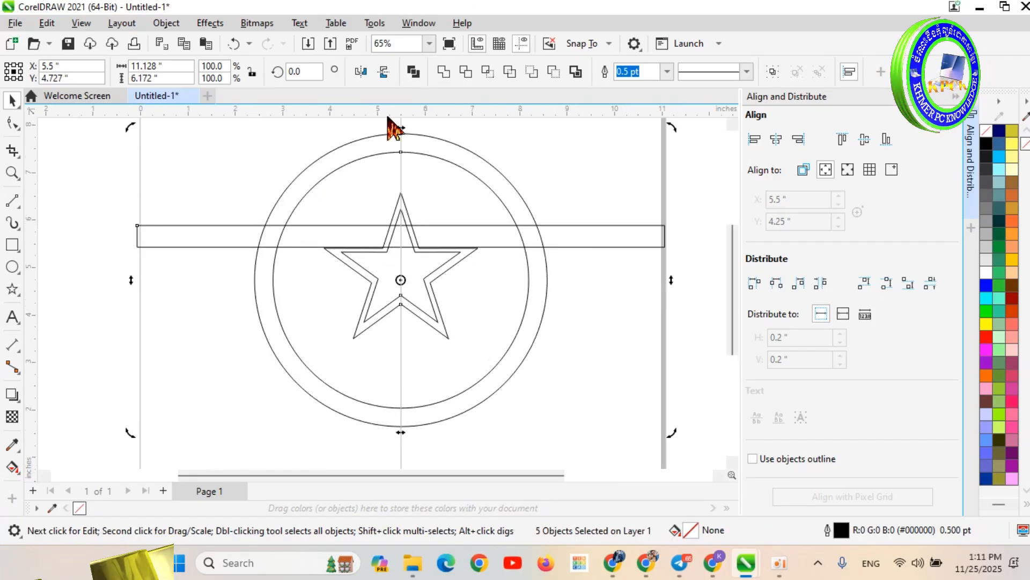
left_click(699, 237)
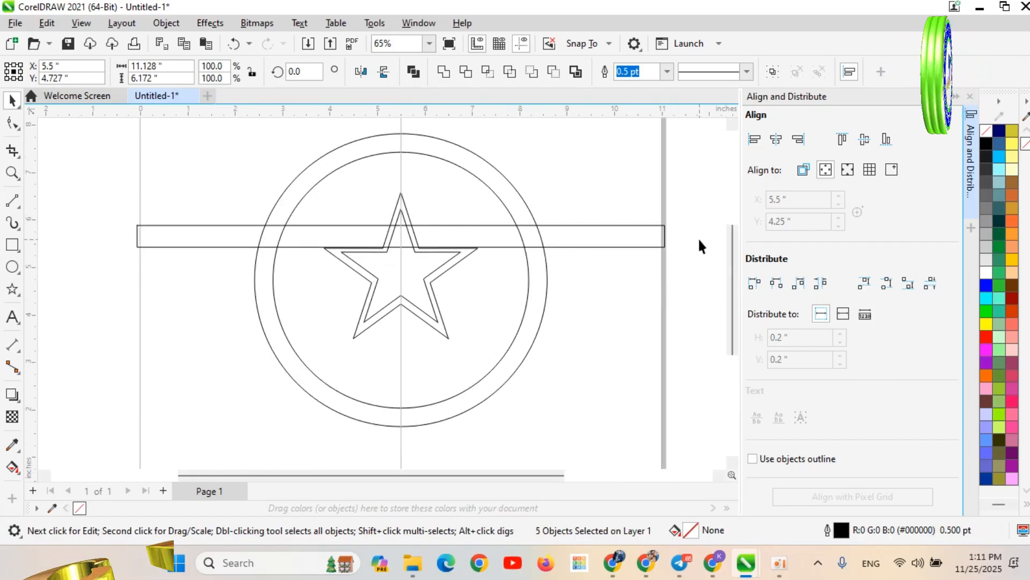
Move the rectangle down so its upper edge lies along the top of the inner star's side arms
left_click(305, 246)
scroll(421, 297, "up", 2)
left_click_drag(461, 211, 464, 244)
scroll(294, 228, "up", 5)
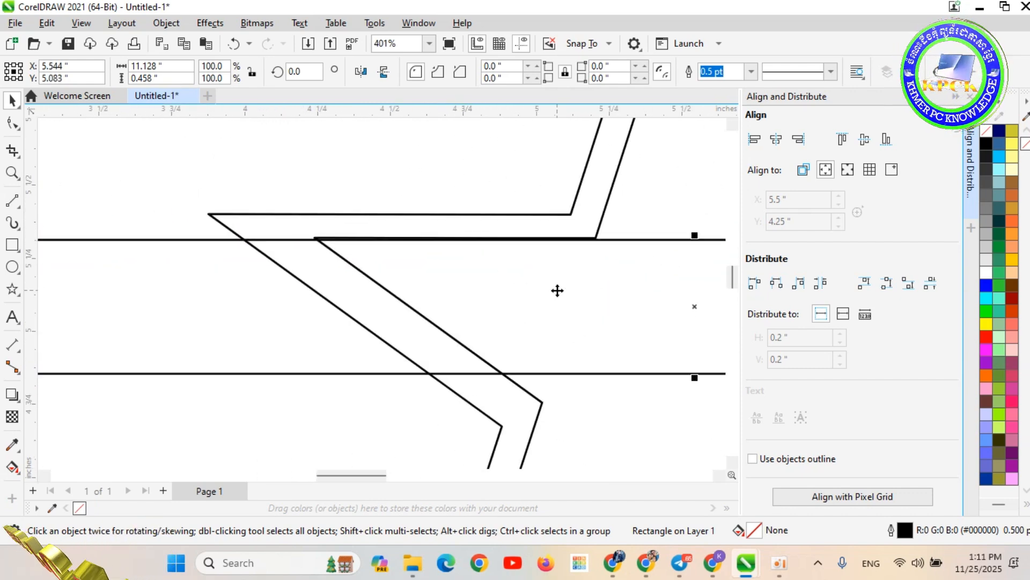
scroll(557, 291, "down", 4)
scroll(633, 236, "up", 3)
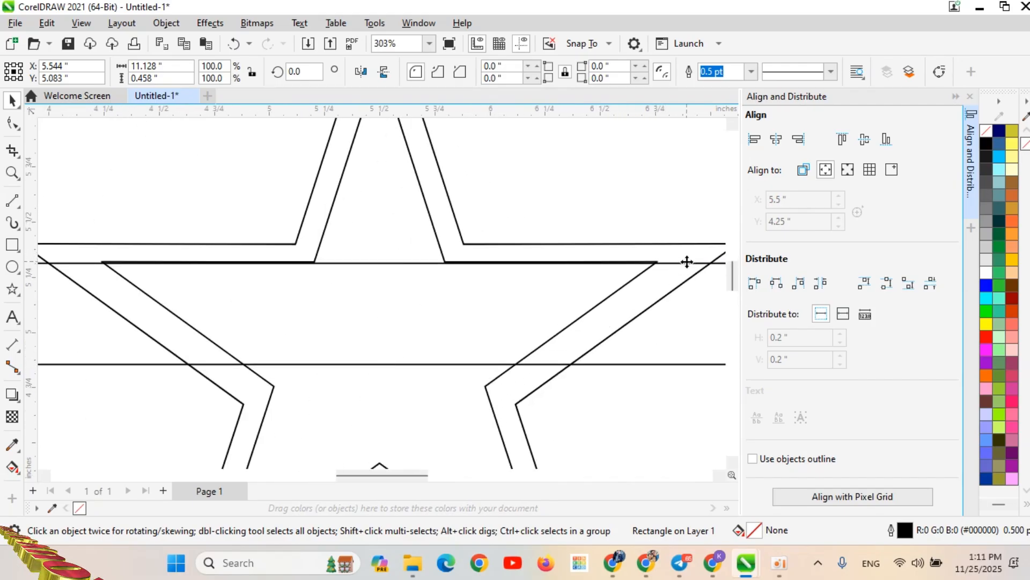
Fine-tune the rectangle's position to about X 5.51 in, Y 5.09 in, matching its upper edge to the inner star's arms
left_click_drag(688, 262, 686, 262)
scroll(340, 256, "up", 4)
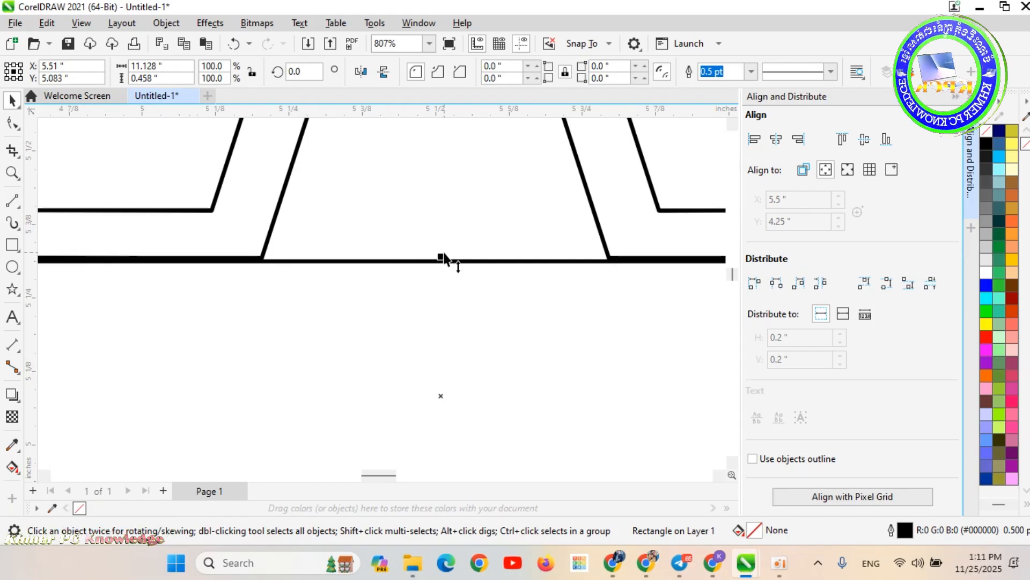
scroll(428, 262, "down", 3)
scroll(181, 261, "up", 2)
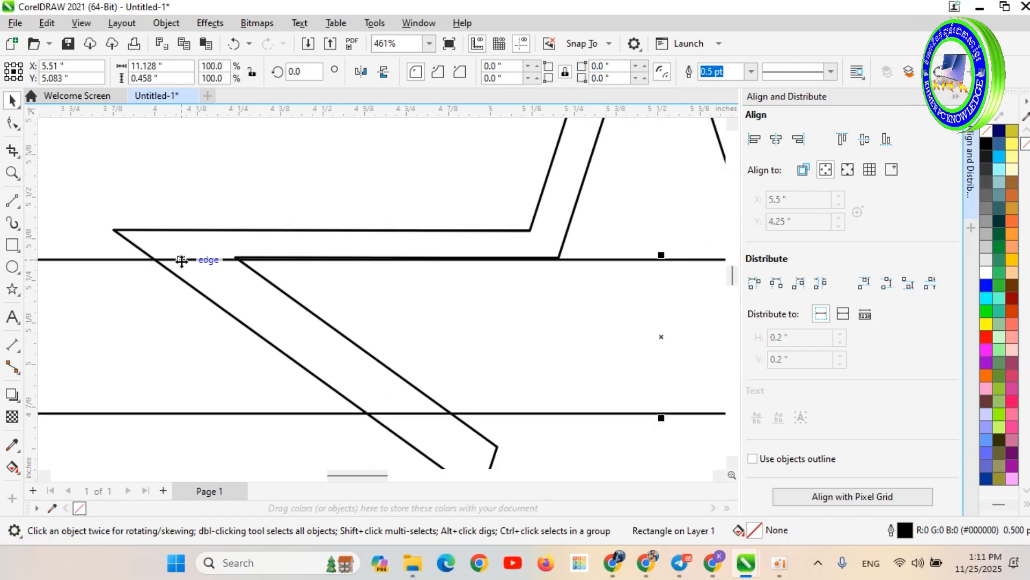
left_click_drag(181, 260, 182, 261)
scroll(181, 262, "down", 5)
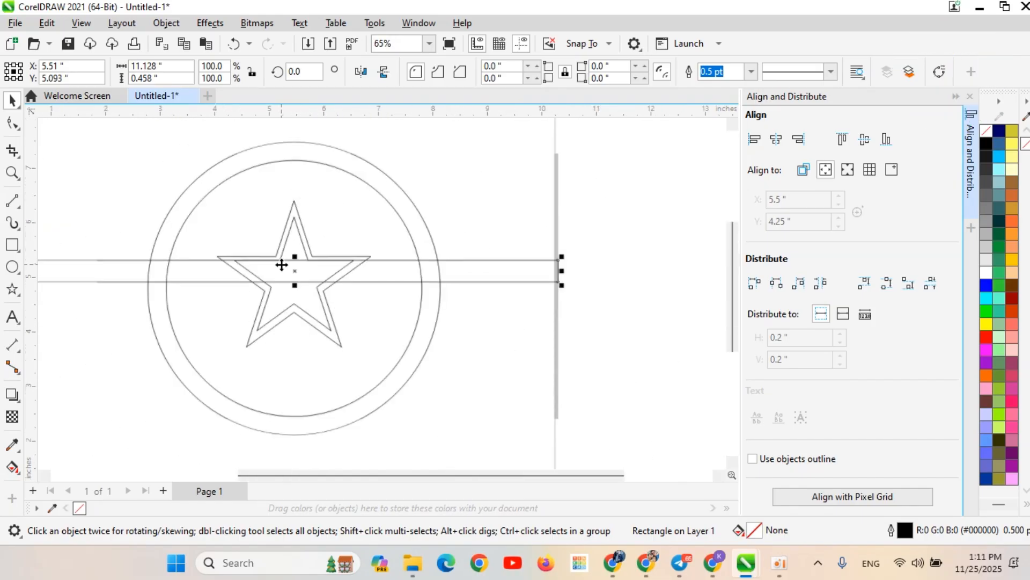
Reduce the rectangle's height to about 0.24 in by raising its lower edge
scroll(281, 265, "up", 3)
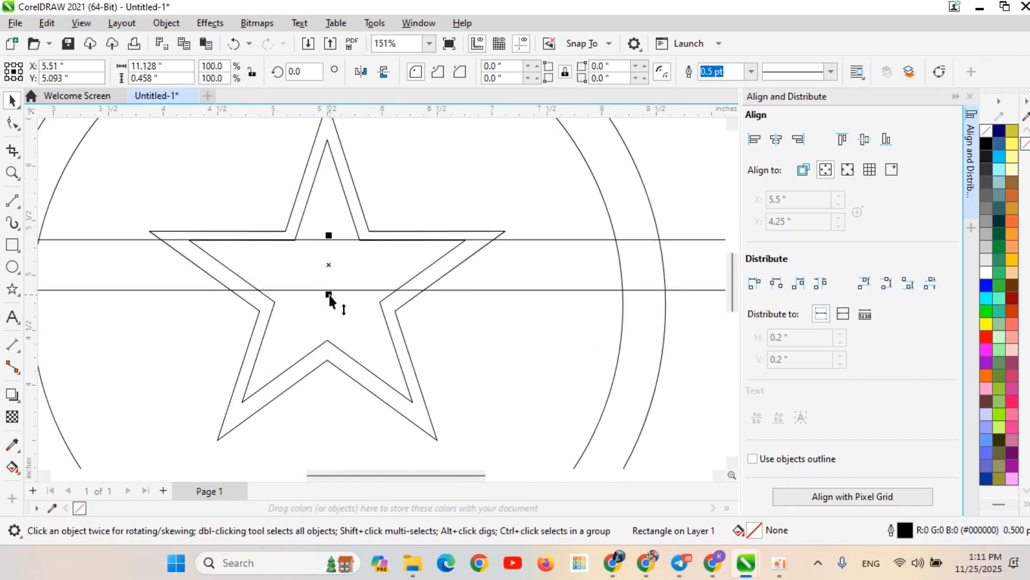
left_click_drag(329, 294, 328, 272)
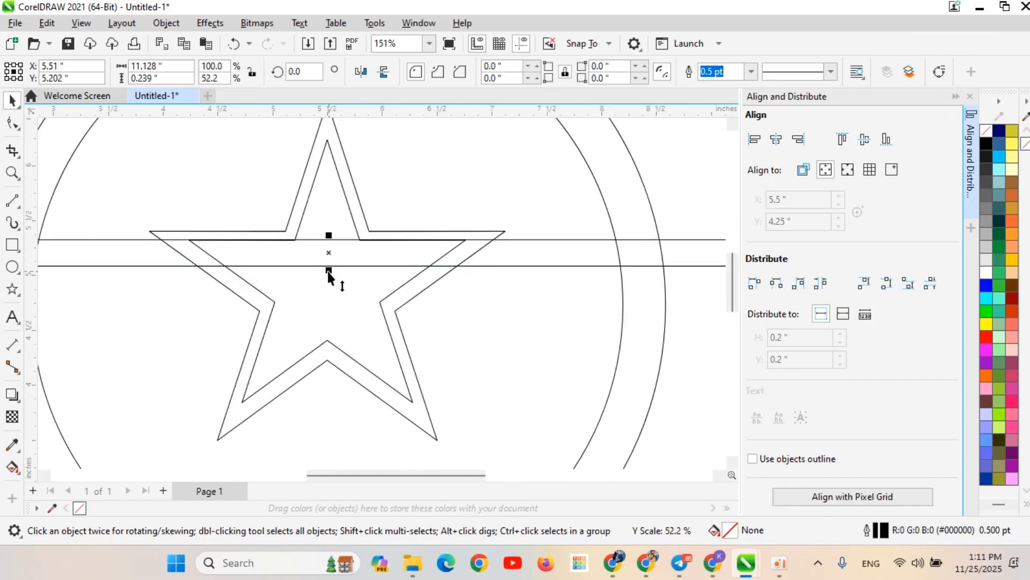
scroll(325, 269, "down", 3)
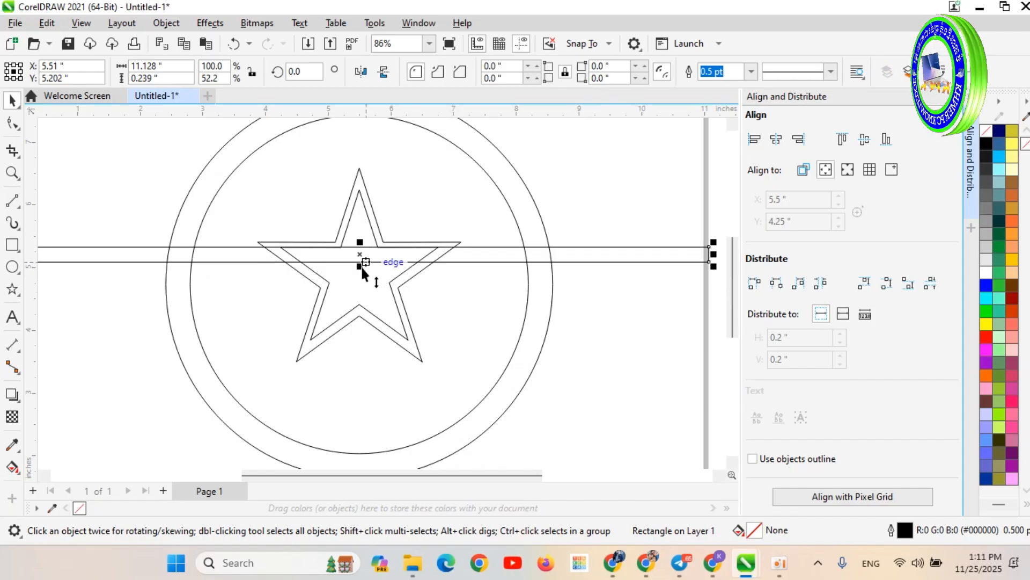
left_click(359, 265)
scroll(324, 301, "up", 2)
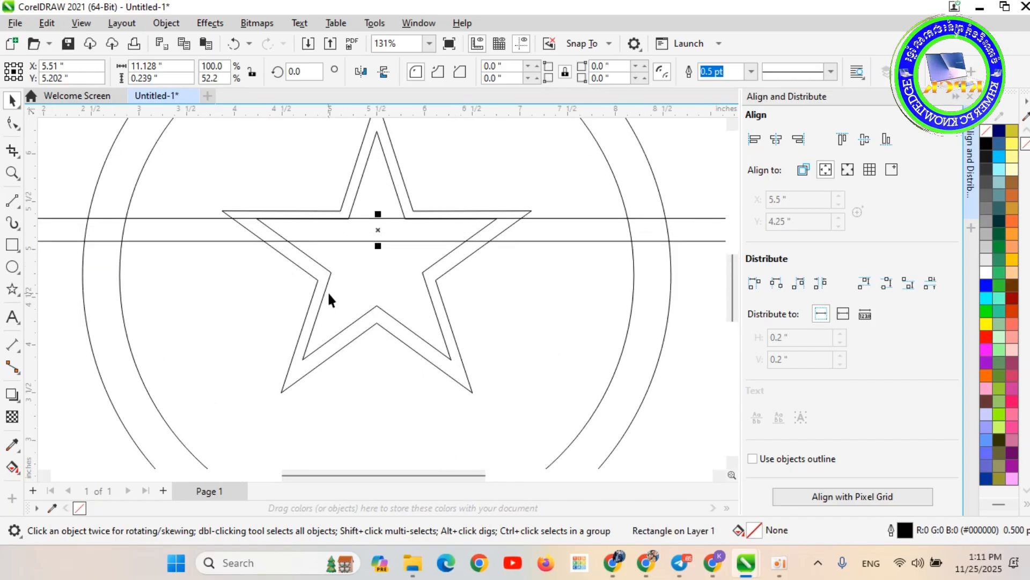
scroll(326, 285, "down", 3)
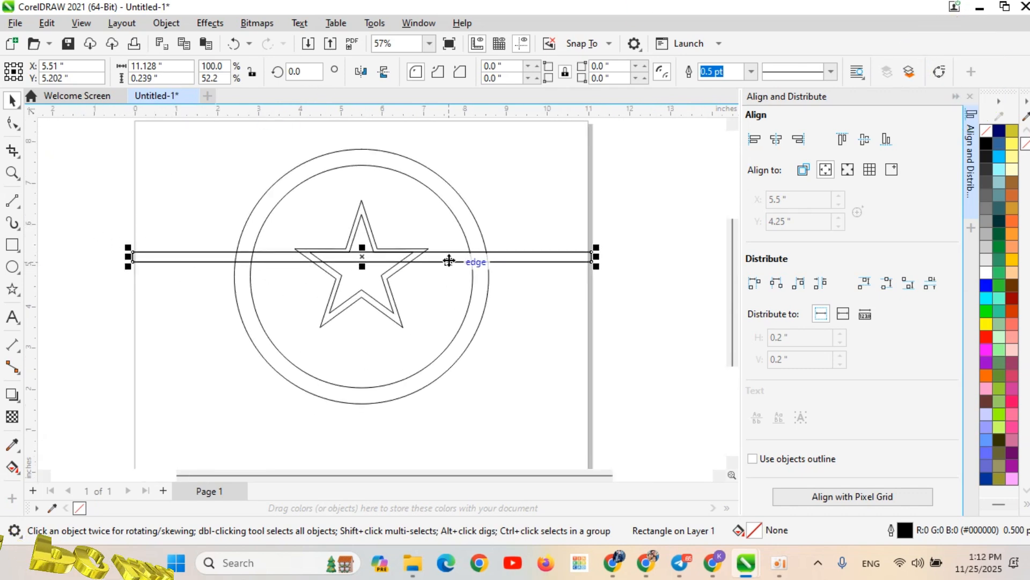
Place a copy of the thin rectangle just below the original, centred at about Y 4.80 in
left_click_drag(448, 261, 446, 280)
scroll(253, 280, "up", 2)
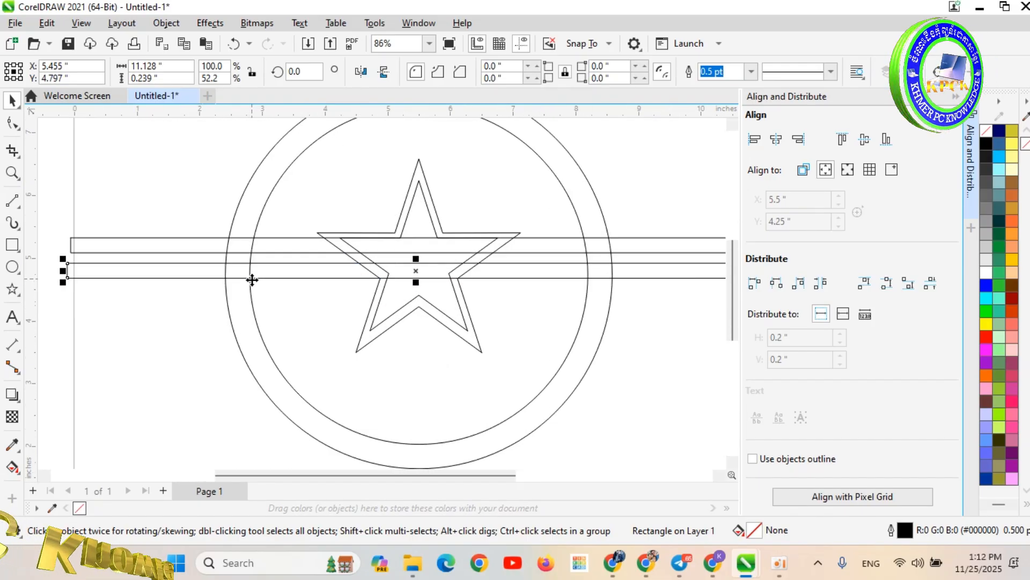
scroll(401, 282, "up", 1)
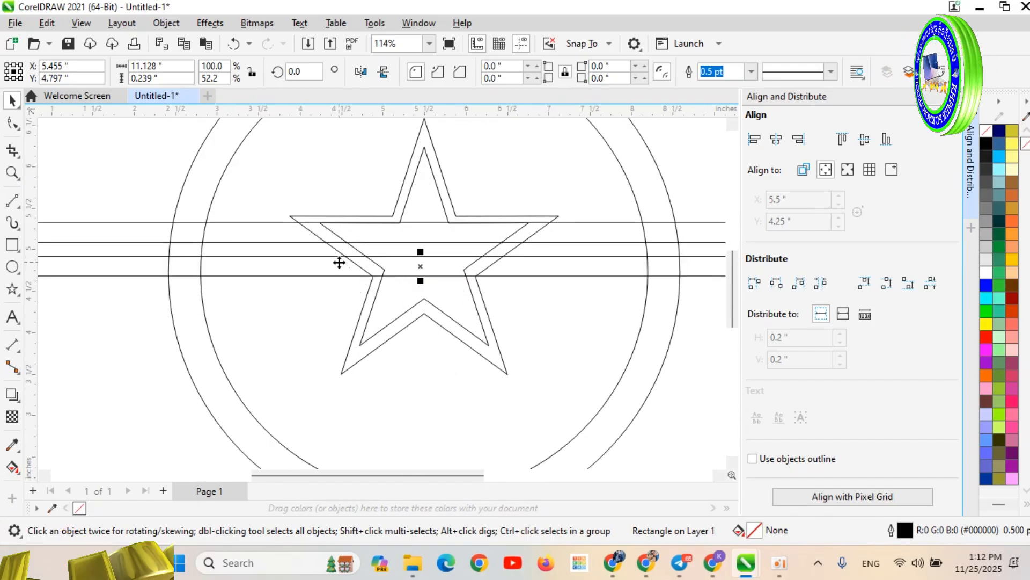
Move the lower thin rectangle up towards the first one, centring it at about X 5.46 in, Y 4.84 in
scroll(378, 265, "up", 2)
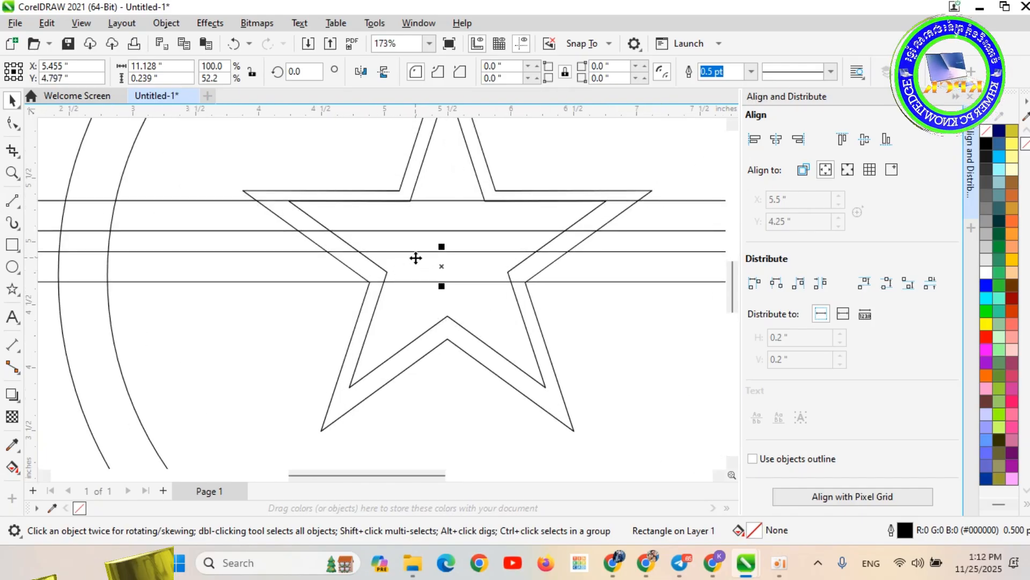
left_click_drag(416, 253, 447, 267)
scroll(352, 277, "down", 8)
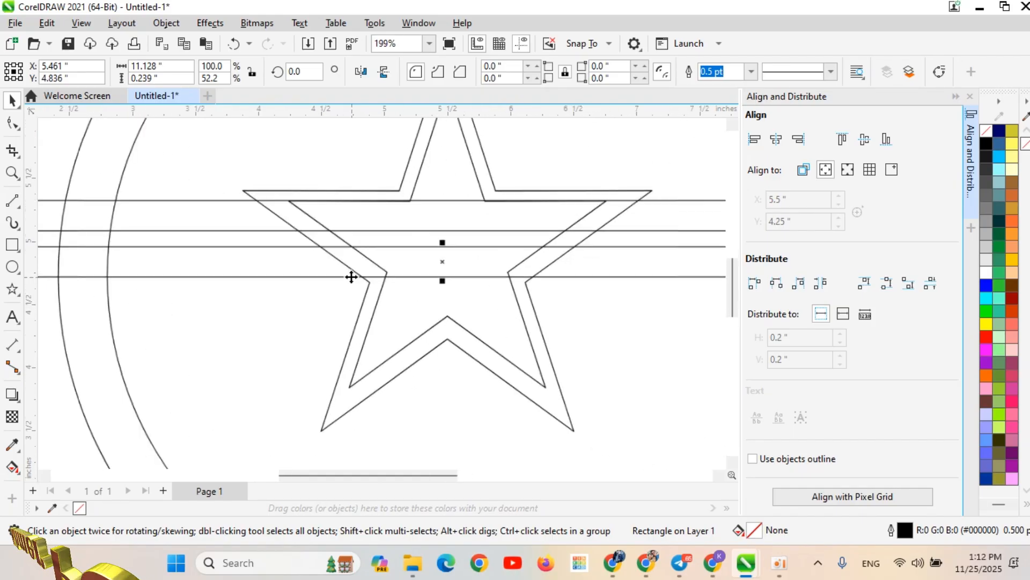
Place a third copy of the thin rectangle just below the second, centred at about X 5.42 in, Y 4.52 in
scroll(202, 299, "up", 2)
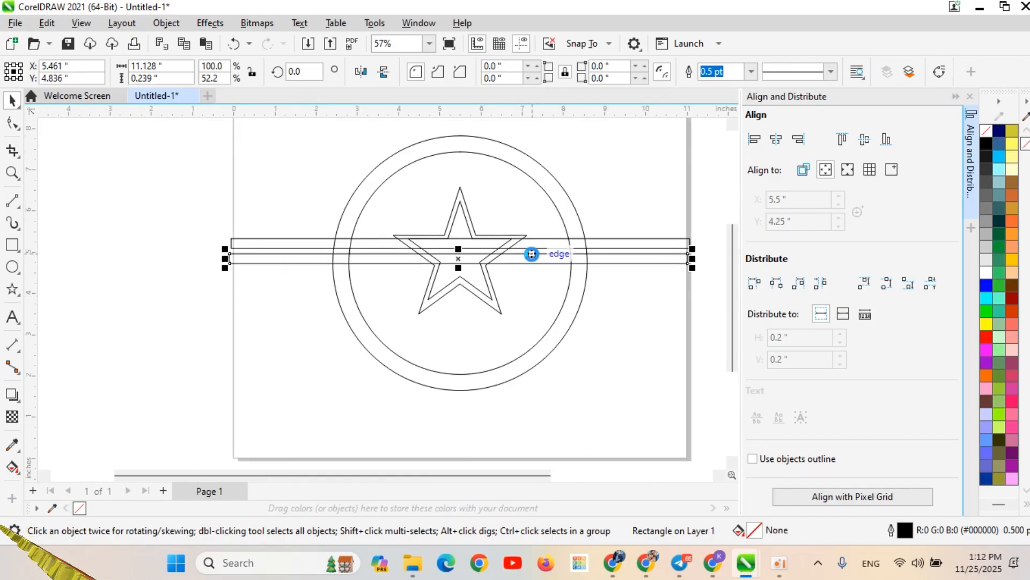
left_click_drag(510, 258, 509, 272)
scroll(338, 271, "up", 1)
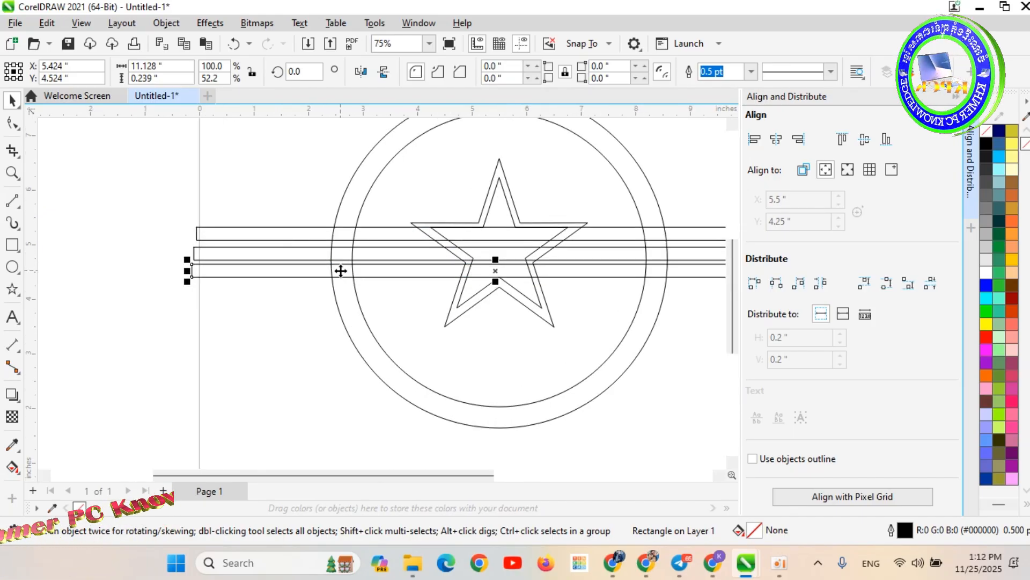
Nudge the third stripe down and sideways to X 5.464 in, Y 4.484 in, matching the gap between the other two stripes
key("Down")
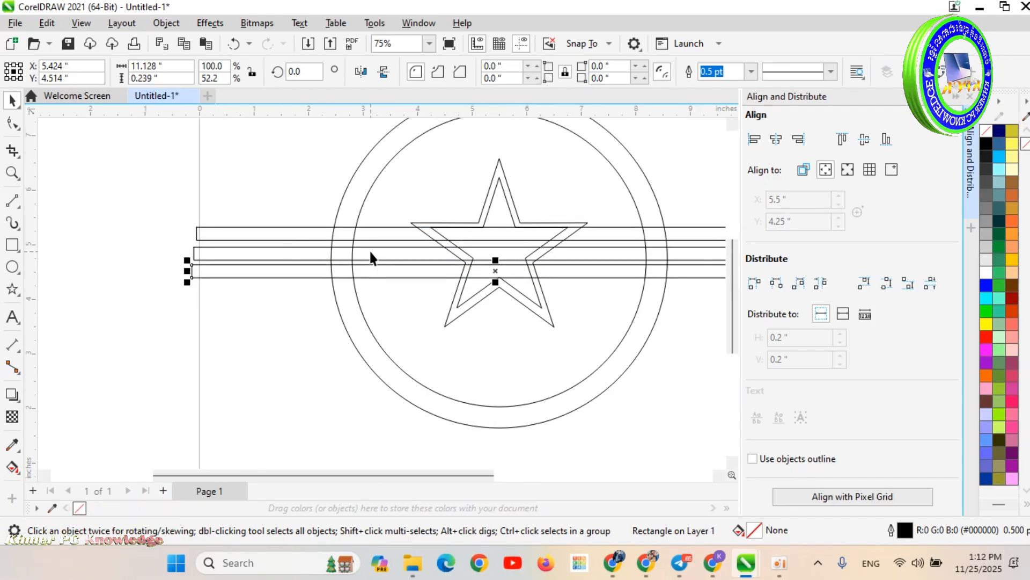
key("Down")
key("Down")
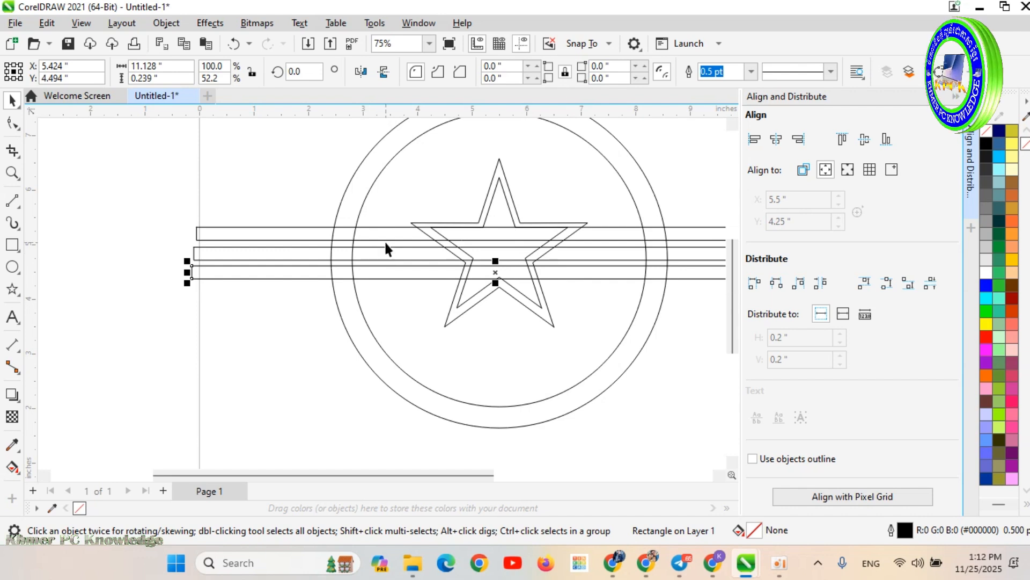
key("Right")
key("Right")
key("Right")
key("Right")
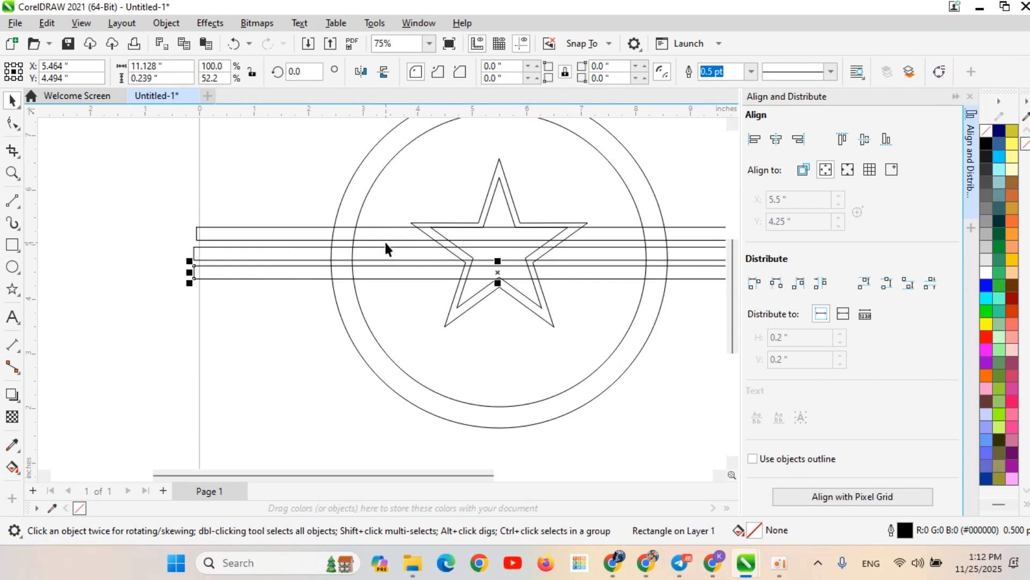
scroll(590, 269, "up", 3)
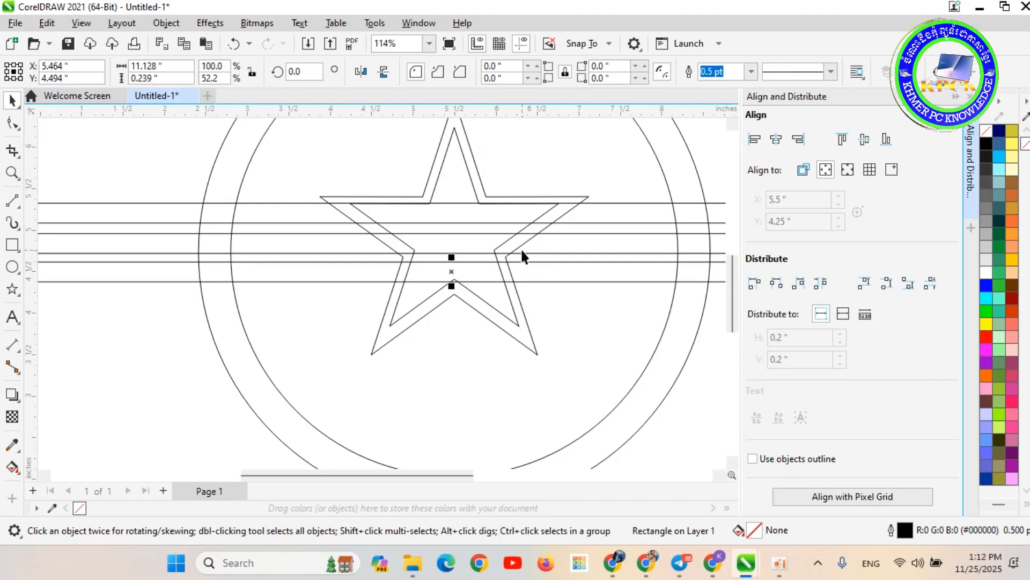
key("Down")
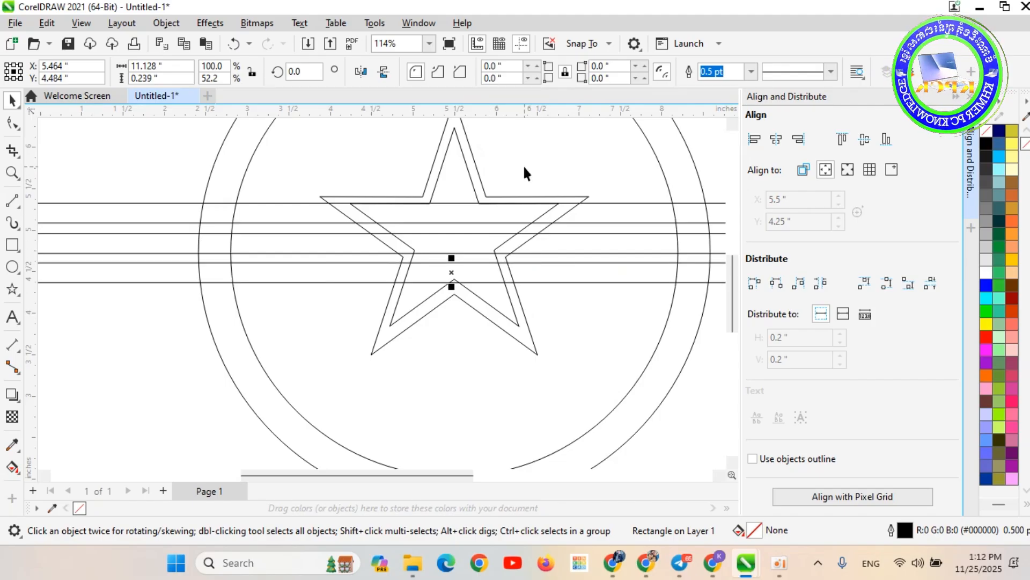
Select all three stripes and align their horizontal centres at X 5.5 in
scroll(522, 164, "down", 3)
scroll(622, 198, "up", 3)
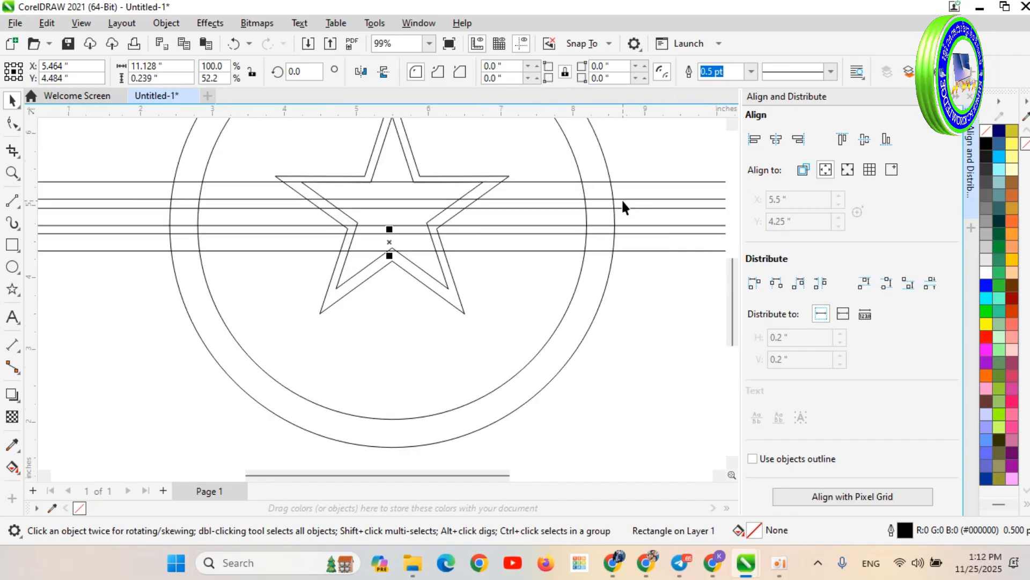
scroll(555, 172, "down", 3)
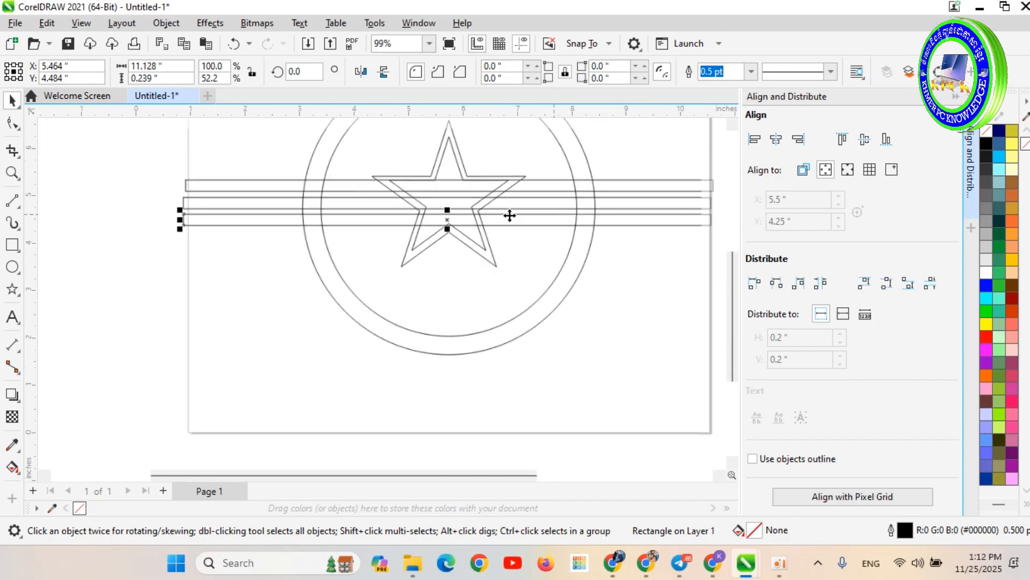
scroll(283, 168, "up", 1)
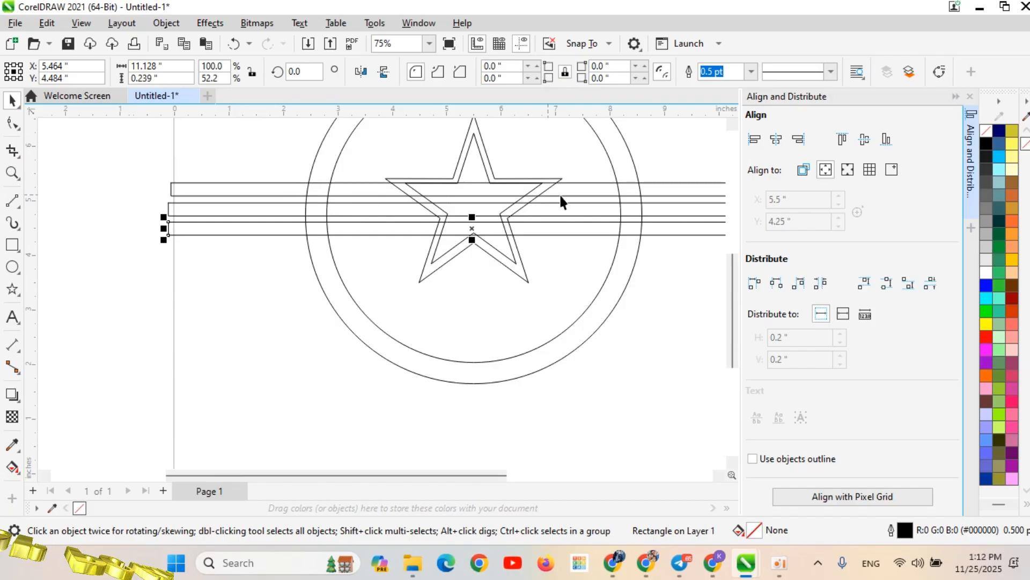
scroll(561, 202, "up", 2)
scroll(378, 253, "up", 2)
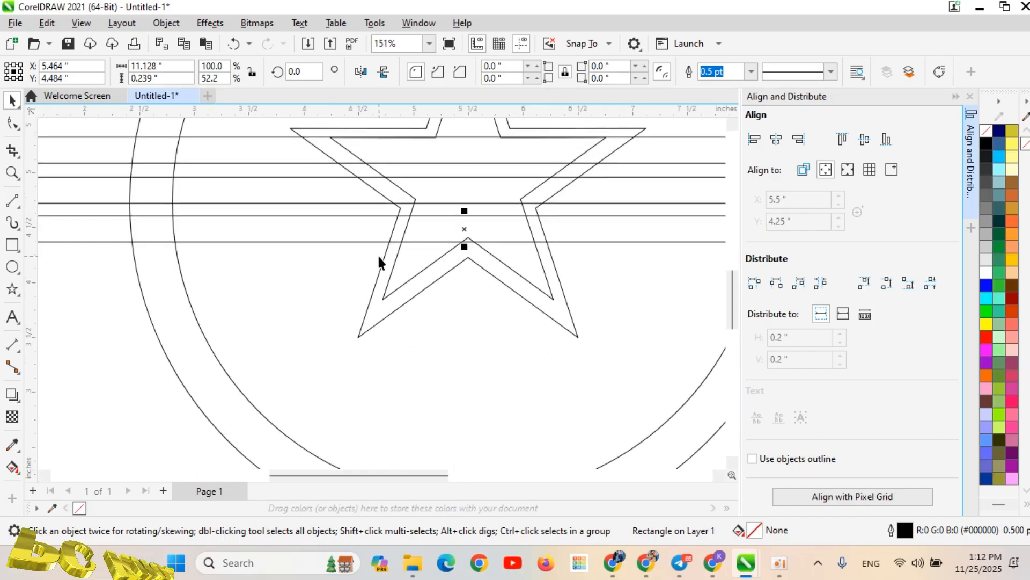
scroll(431, 237, "down", 4)
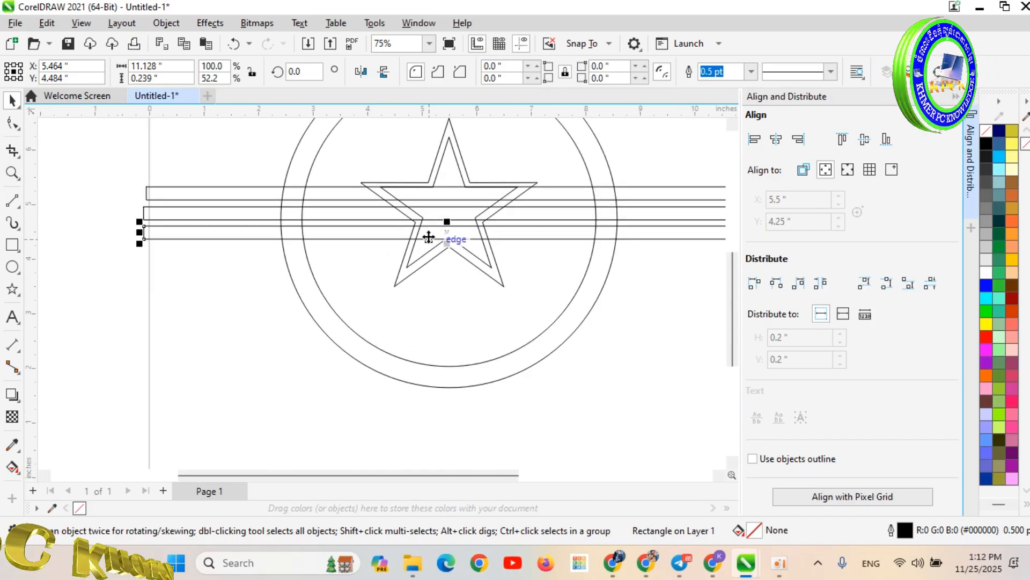
scroll(168, 173, "down", 3)
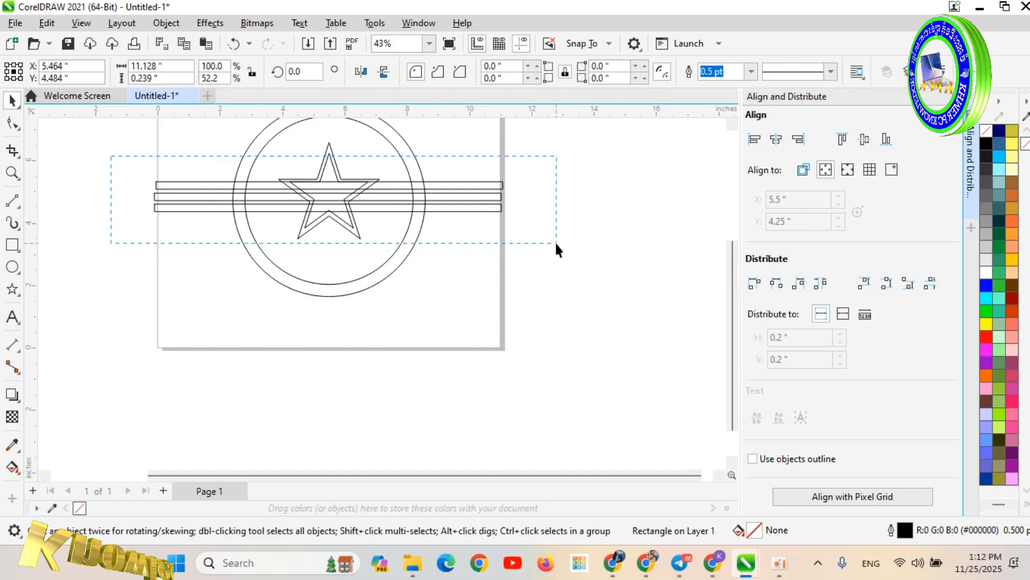
left_click_drag(556, 244, 556, 245)
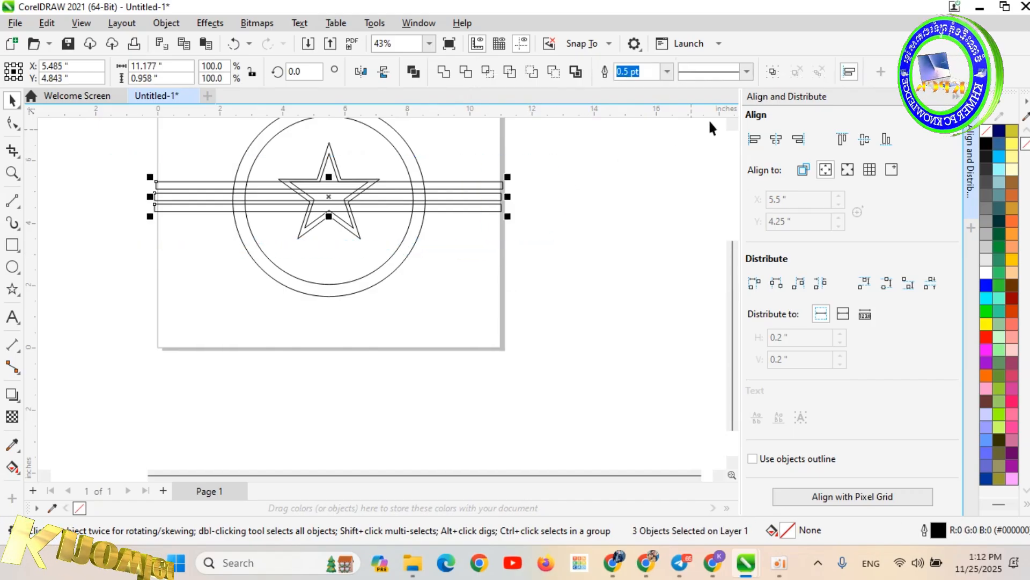
left_click(849, 71)
left_click(849, 72)
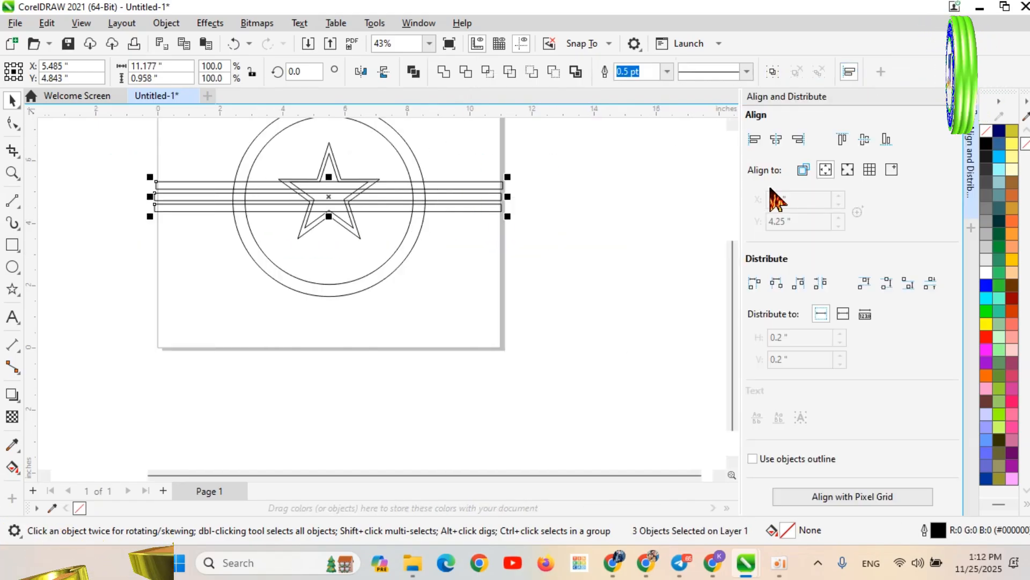
scroll(143, 195, "up", 1)
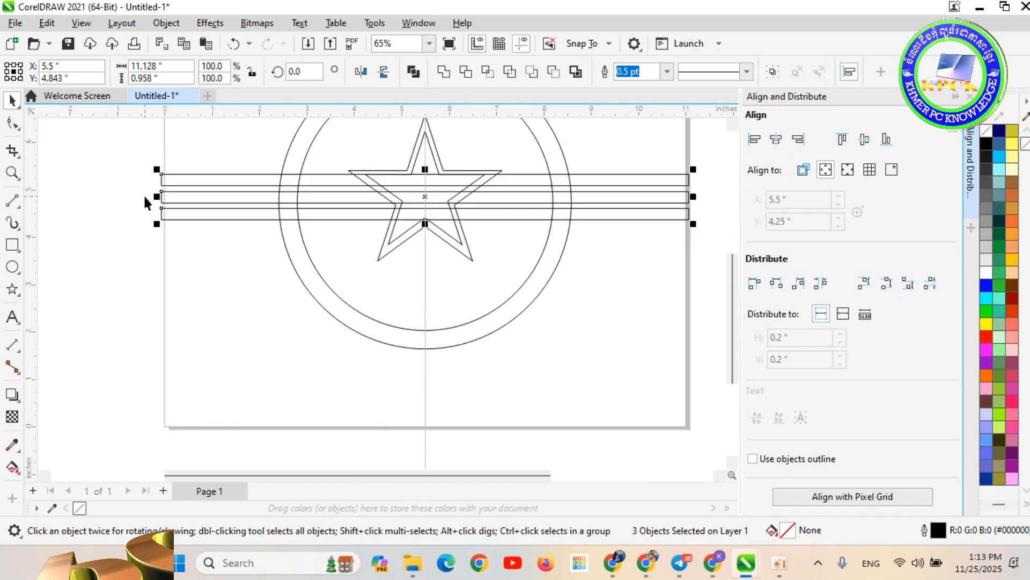
Reselect the three stripes and shrink their combined height symmetrically about their centre to about 0.87 in
left_click(306, 282)
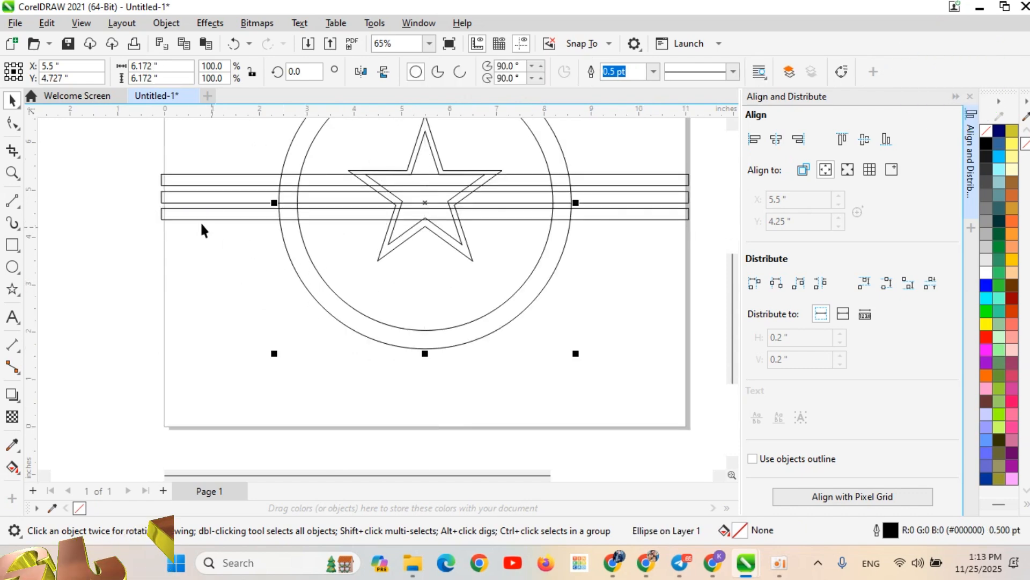
left_click_drag(660, 242, 707, 234)
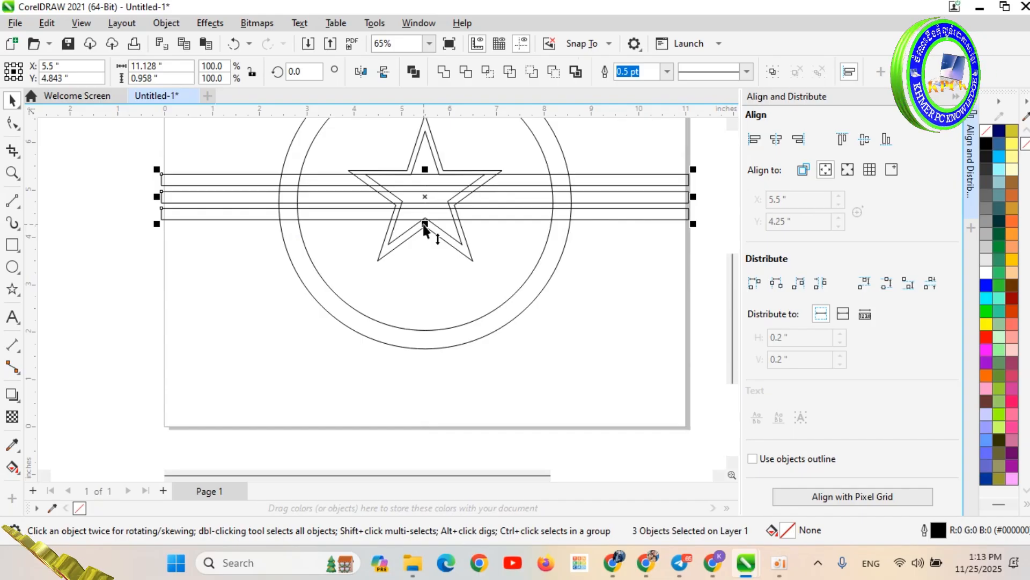
left_click_drag(423, 224, 422, 225)
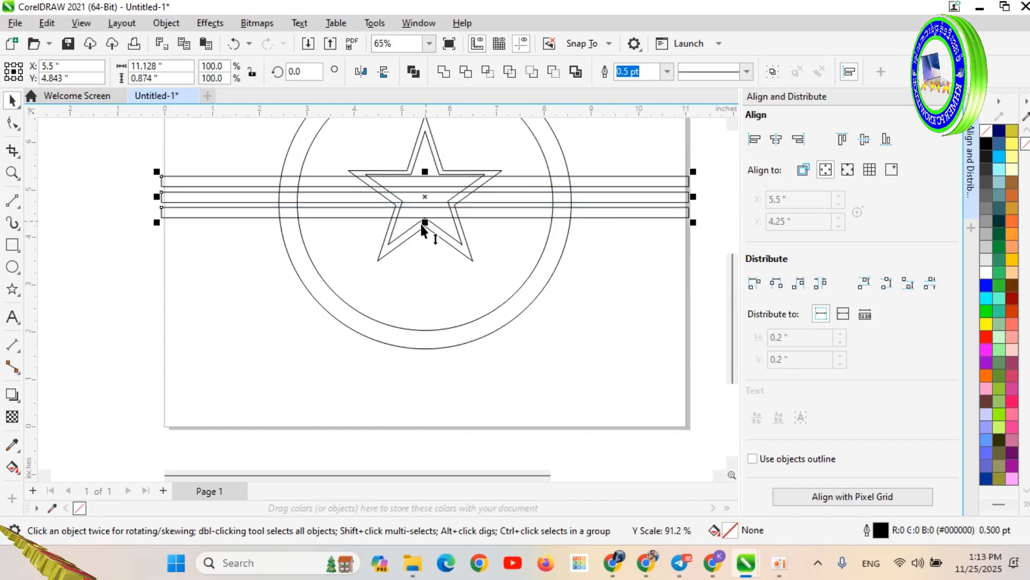
Inspect the stripes' outer edges against the inner star and close the Align and Distribute docker
scroll(422, 230, "up", 3)
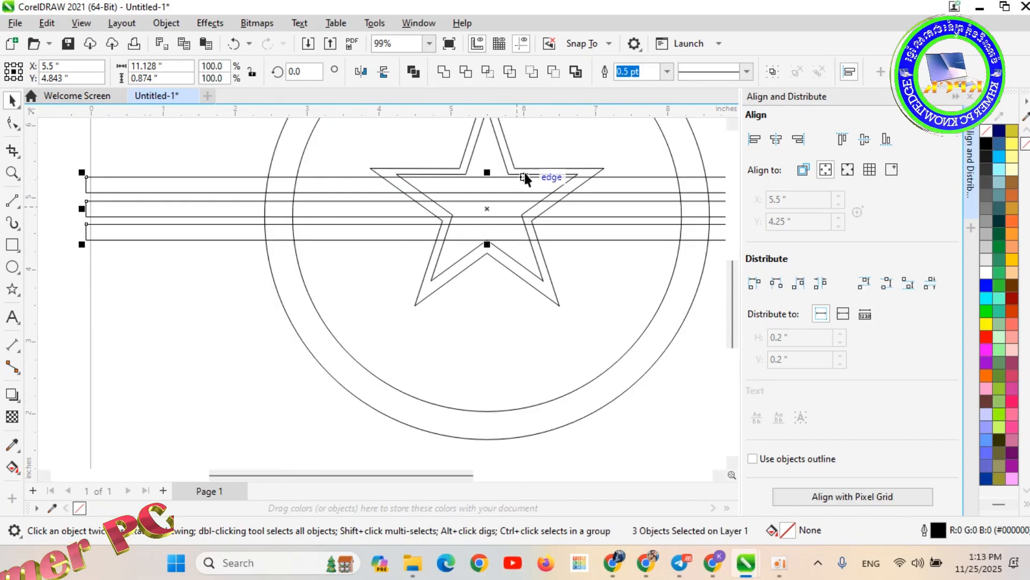
scroll(525, 166, "up", 2)
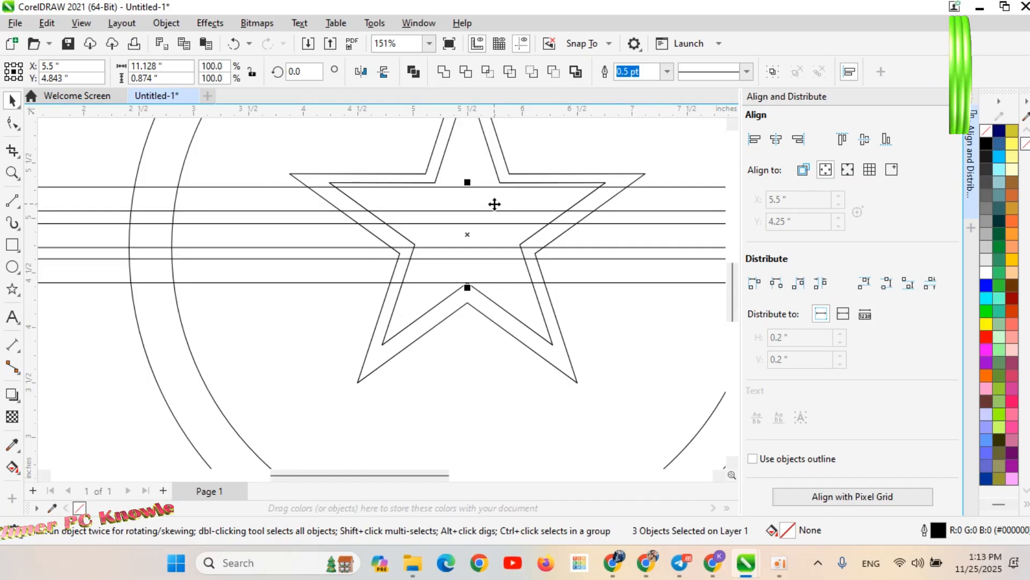
scroll(470, 284, "up", 2)
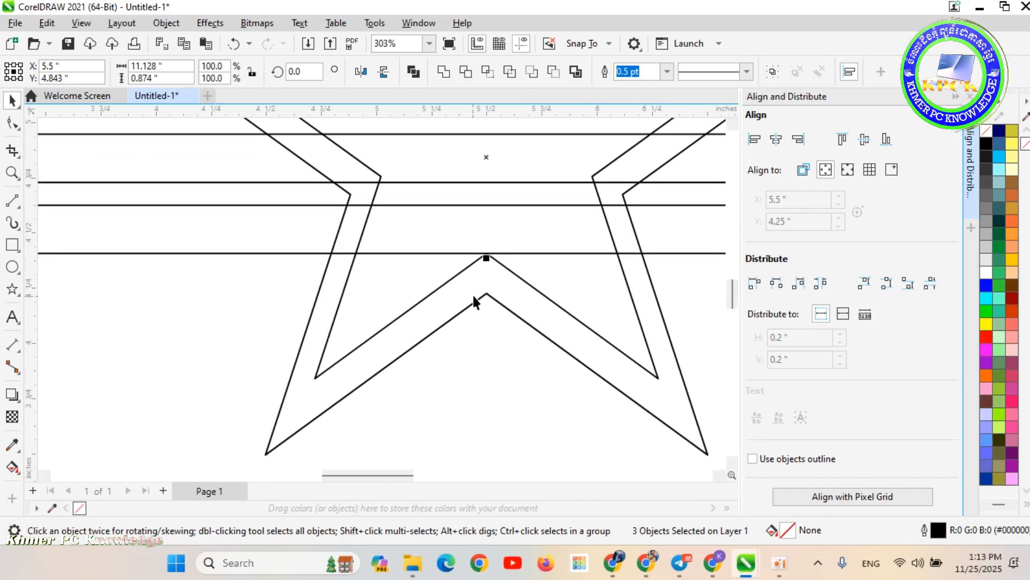
scroll(475, 302, "down", 5)
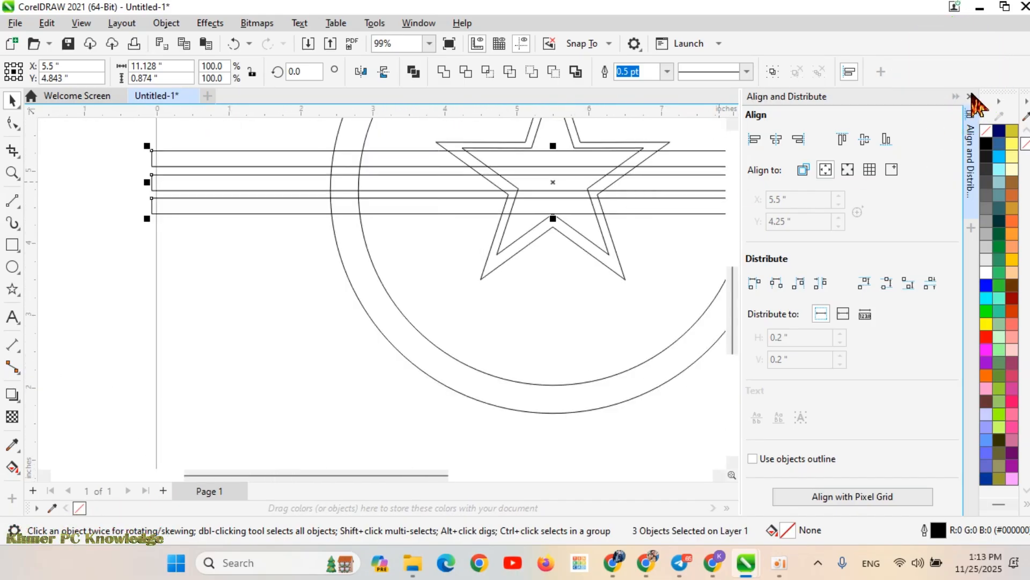
left_click(971, 97)
Increase the three stripes' combined height symmetrically about their centre to about 0.91 in
scroll(680, 164, "up", 2)
scroll(795, 180, "down", 3)
scroll(816, 172, "up", 2)
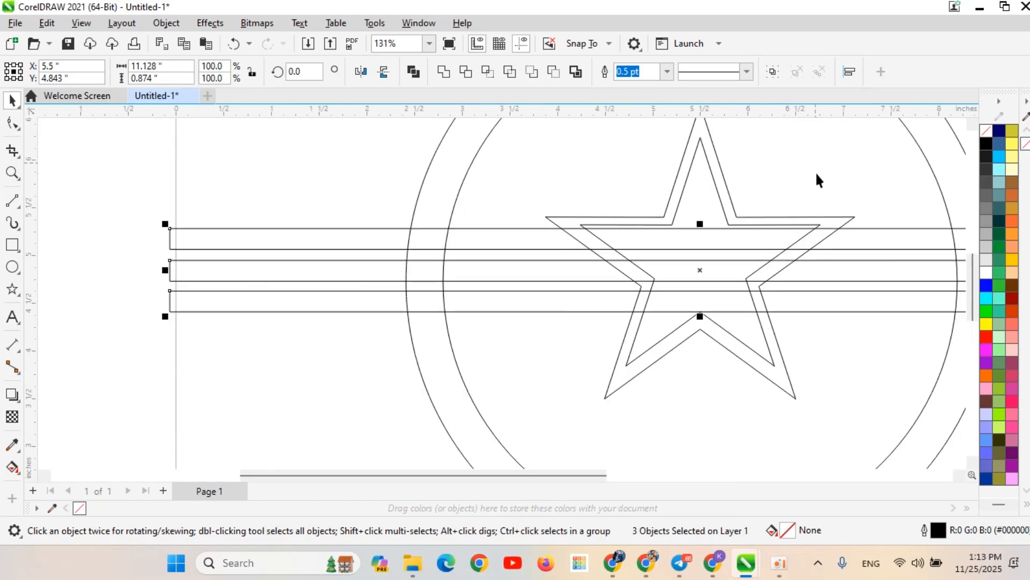
scroll(597, 301, "up", 2)
scroll(635, 409, "up", 1)
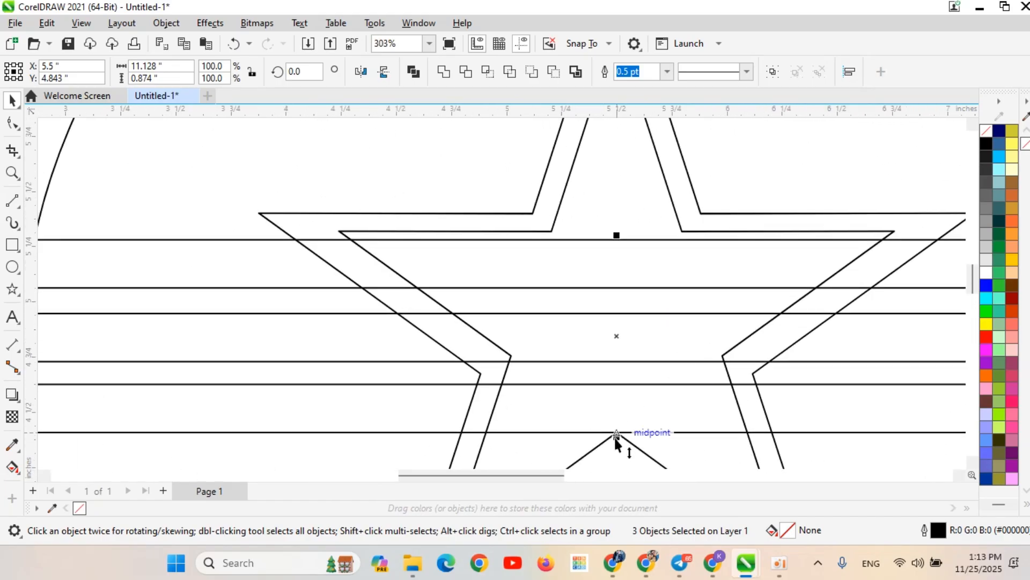
left_click_drag(616, 437, 608, 441)
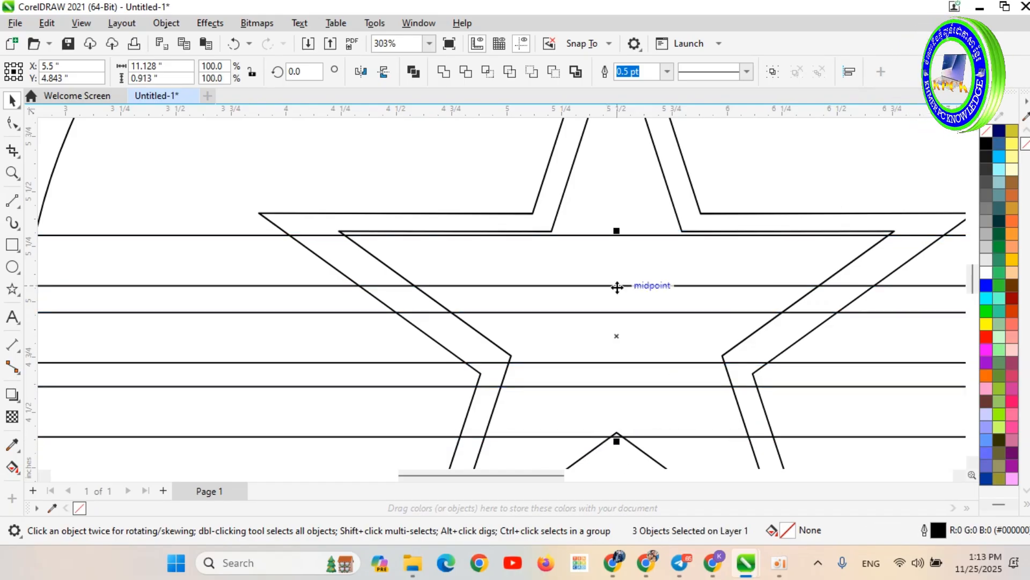
Move the three stripes up to about Y 4.86 in, placing the top edge along the inner star's side arms
left_click_drag(601, 362, 602, 358)
scroll(675, 280, "down", 5)
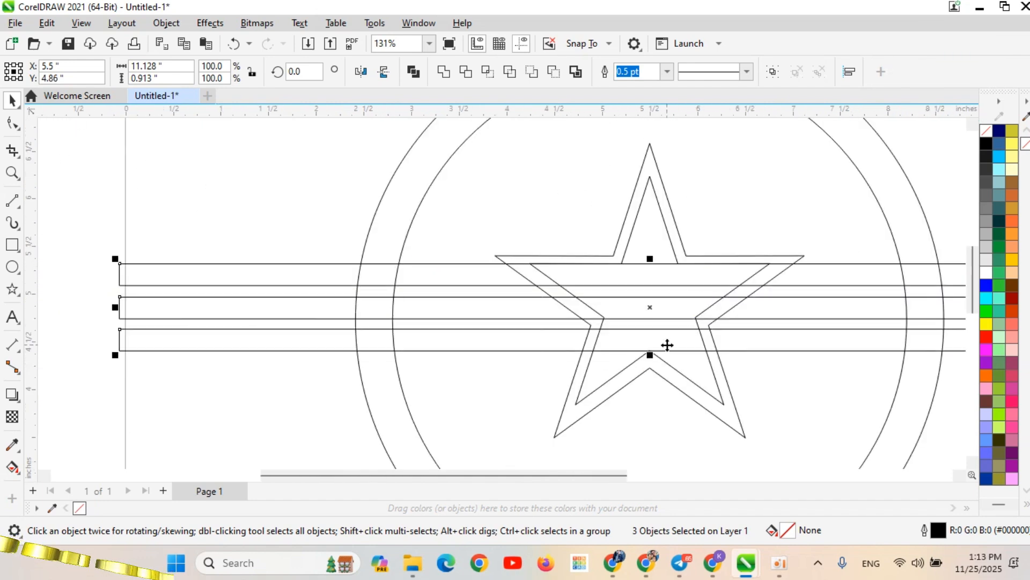
scroll(709, 217, "down", 2)
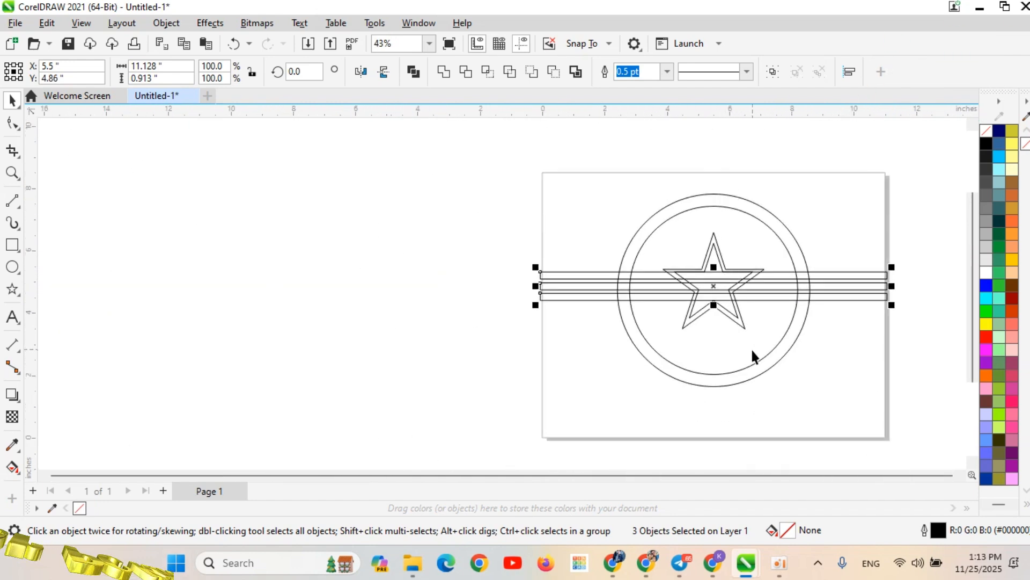
Move the three stripes up to about X 5.52 in, Y 4.94 in, placing the top edge along the outer star's side arms
scroll(736, 245, "up", 3)
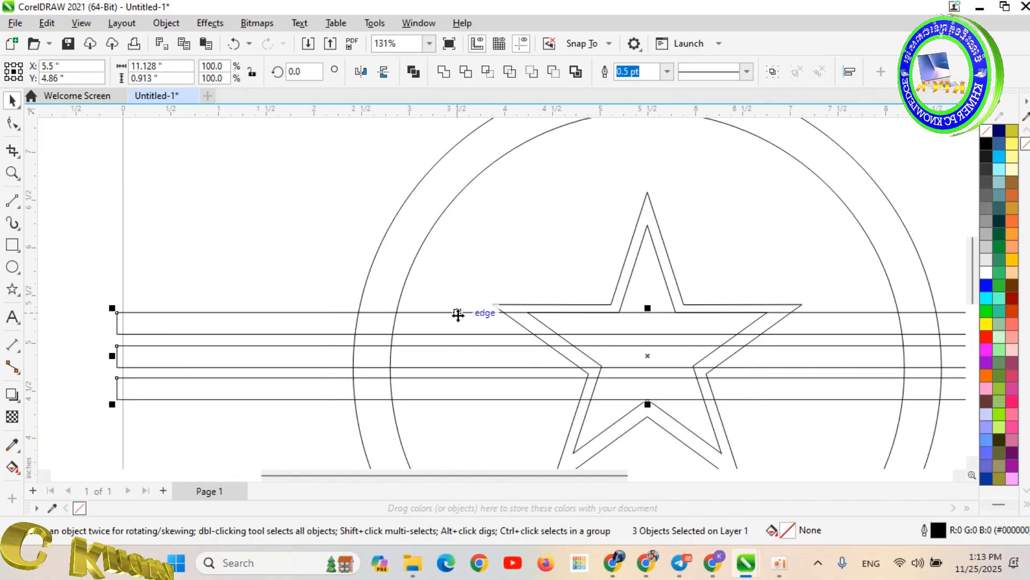
left_click_drag(459, 313, 462, 307)
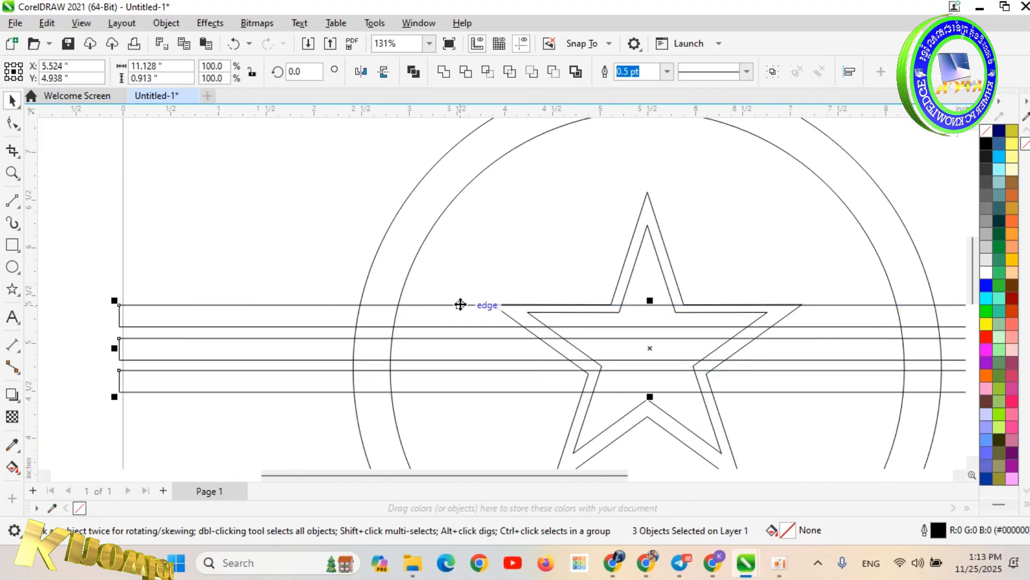
scroll(601, 301, "down", 1)
scroll(746, 333, "up", 1)
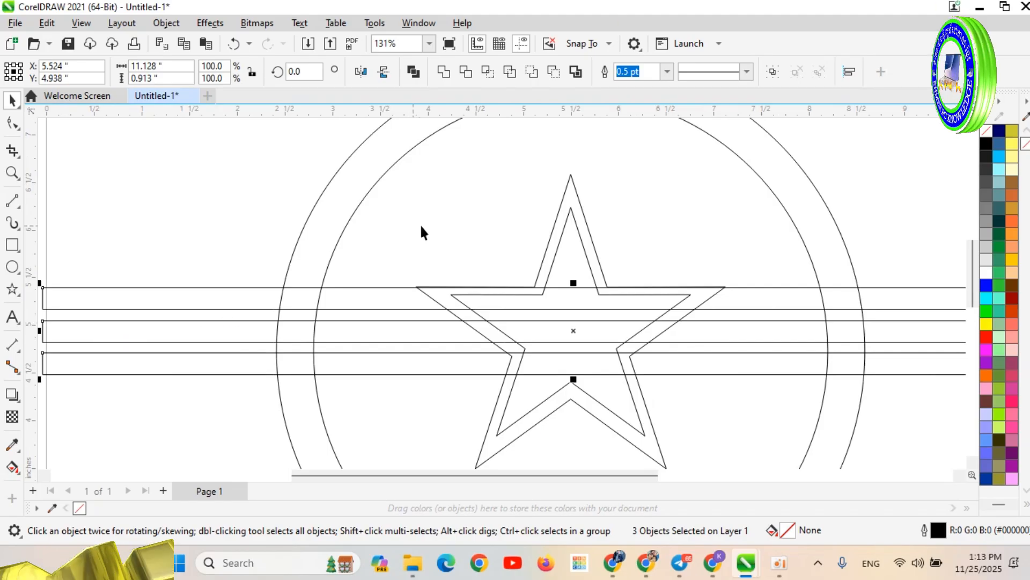
scroll(429, 231, "down", 2)
scroll(424, 261, "up", 2)
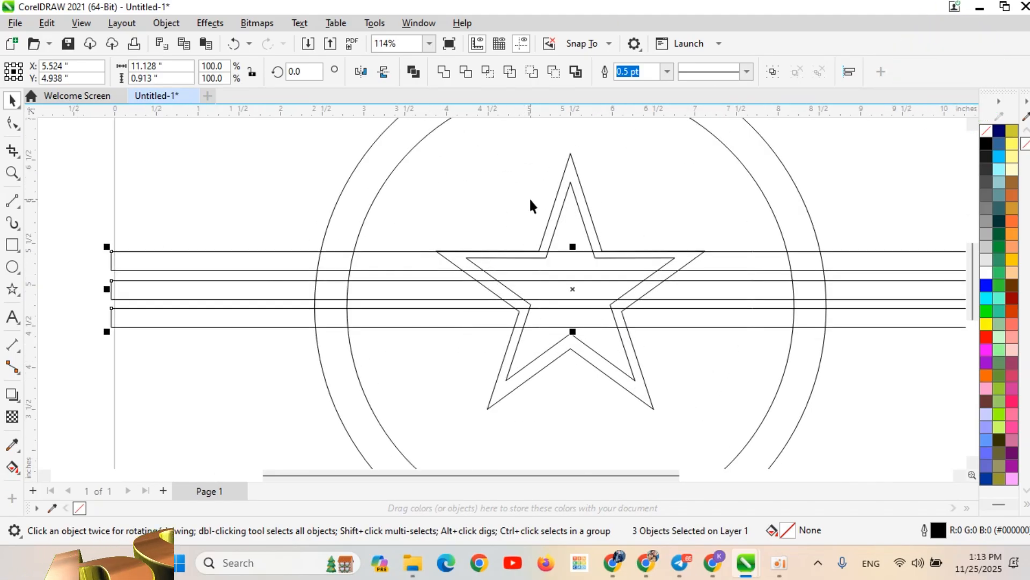
scroll(584, 341, "up", 1)
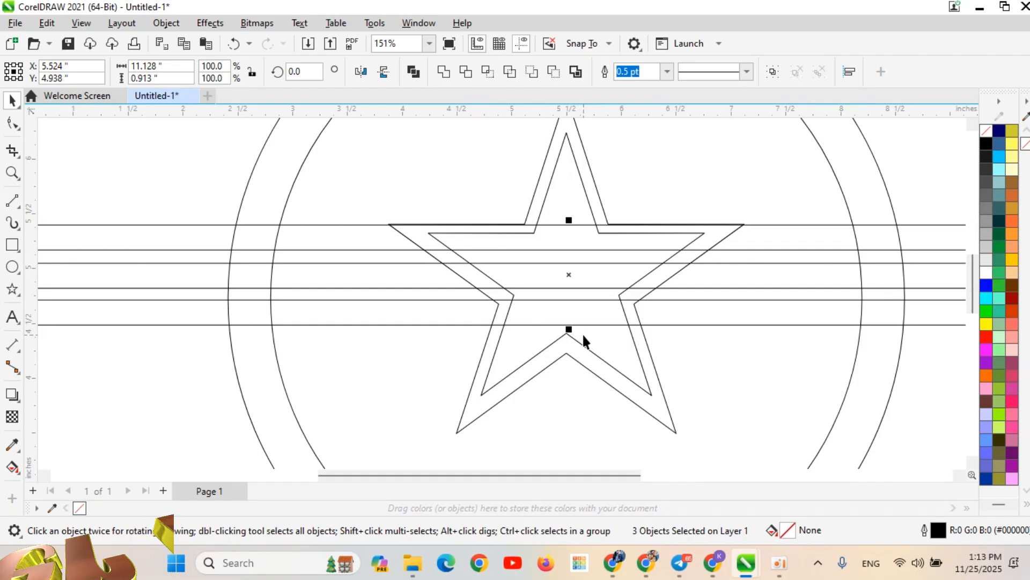
Stretch the three stripes downward to a combined height of about 0.99 in, with the bottom edge at the inner star's lower notch
scroll(581, 330, "up", 1)
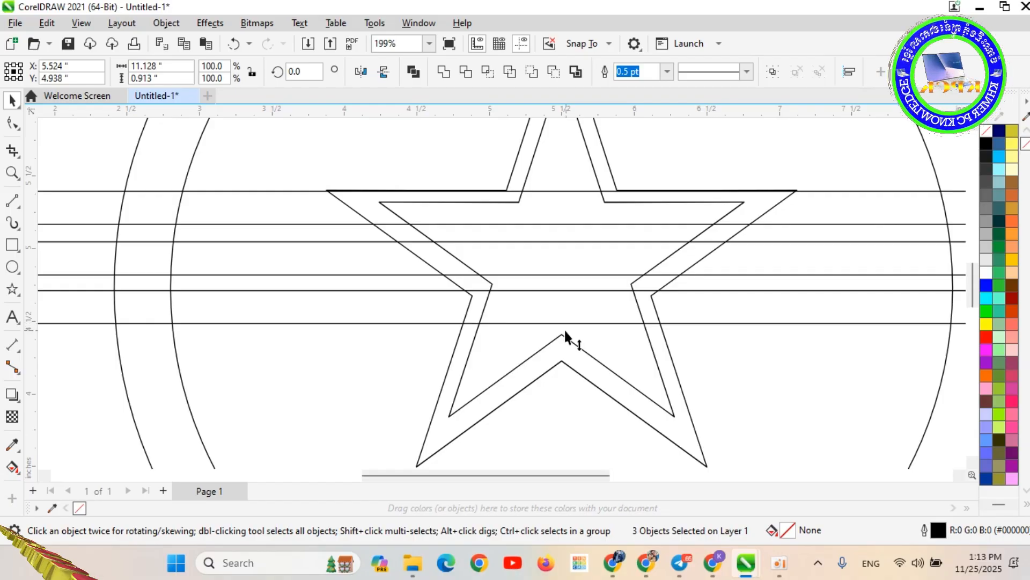
mouse_move(564, 328)
left_mouse_down()
mouse_move(575, 336)
mouse_move(564, 336)
left_mouse_up()
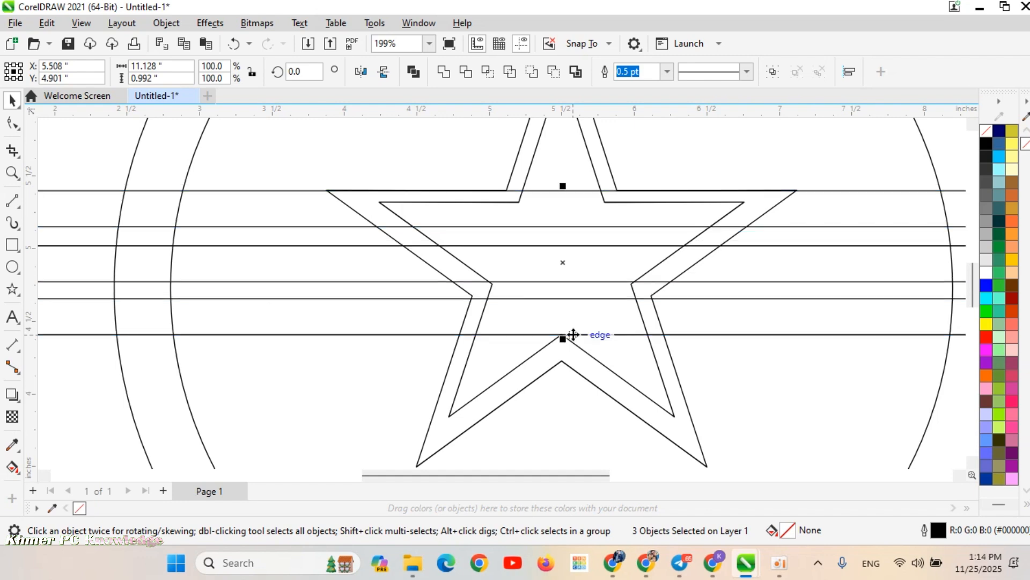
scroll(524, 329, "down", 4)
scroll(255, 288, "up", 1)
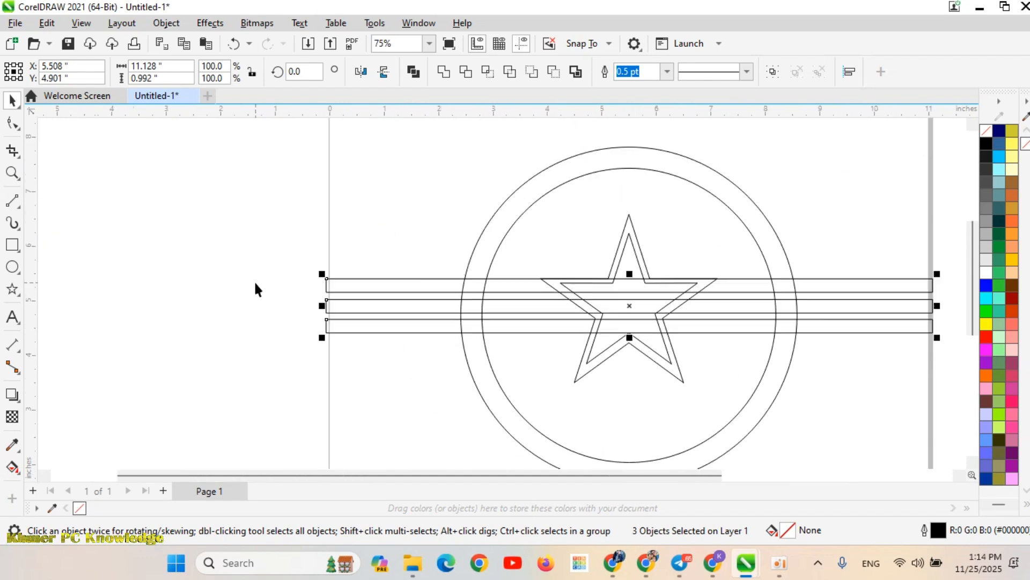
left_click(509, 336)
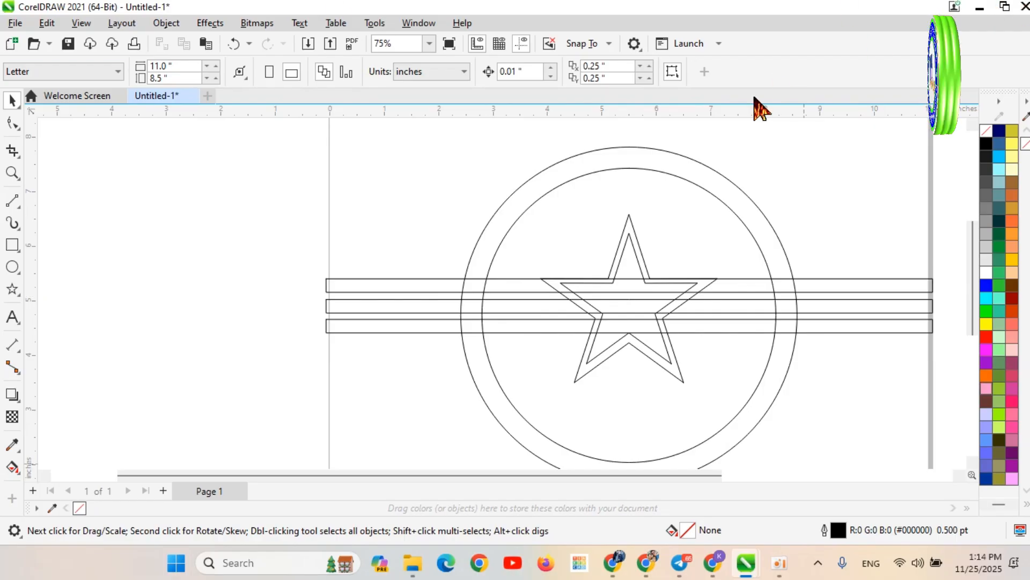
scroll(760, 171, "down", 2)
scroll(801, 228, "up", 1)
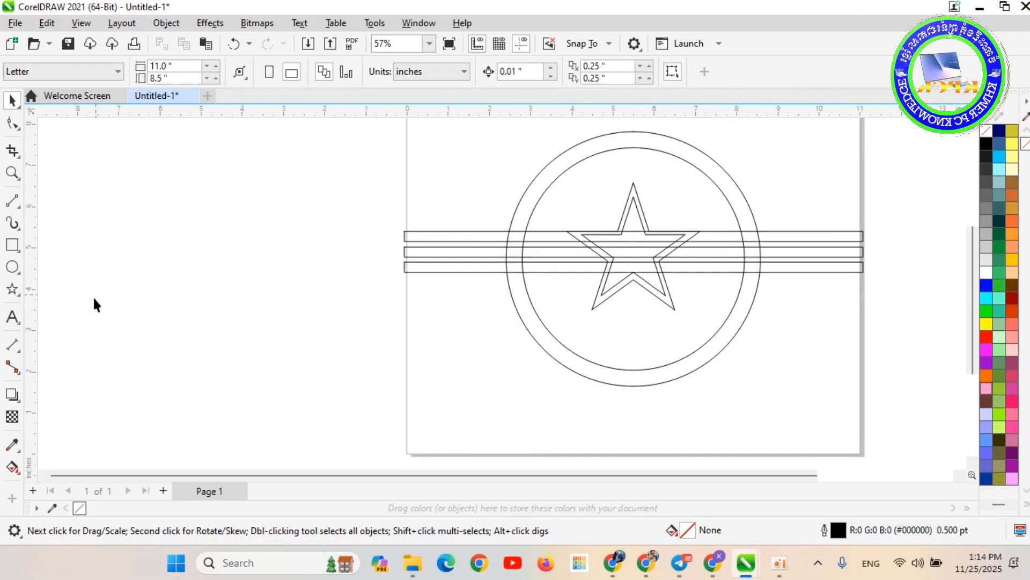
Draw a diagonal line about 1.71 in wide and 2.60 in high, running down-left from the top stripe's edge near its right end
left_click(13, 202)
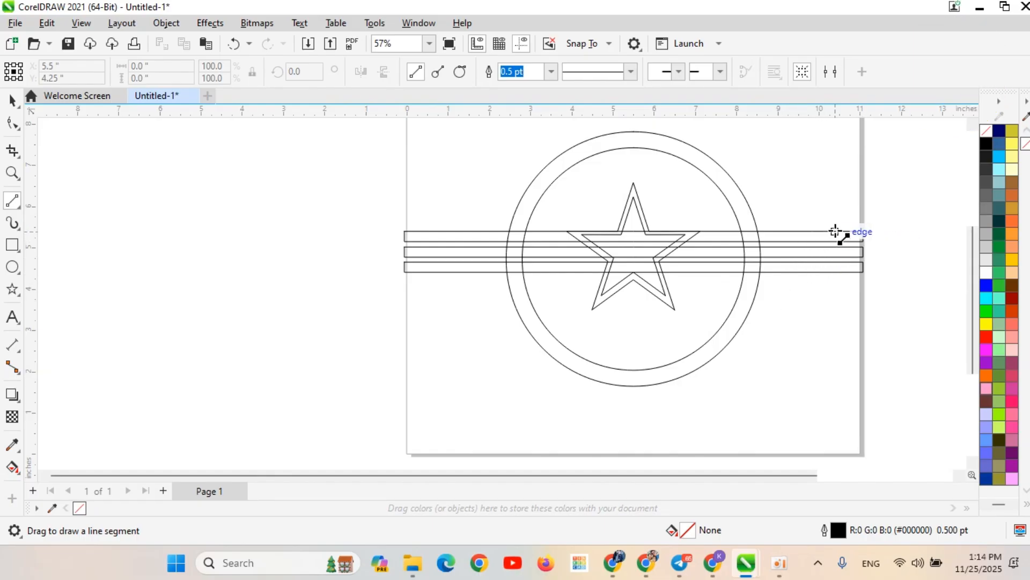
left_click_drag(834, 232, 765, 339)
left_click(12, 100)
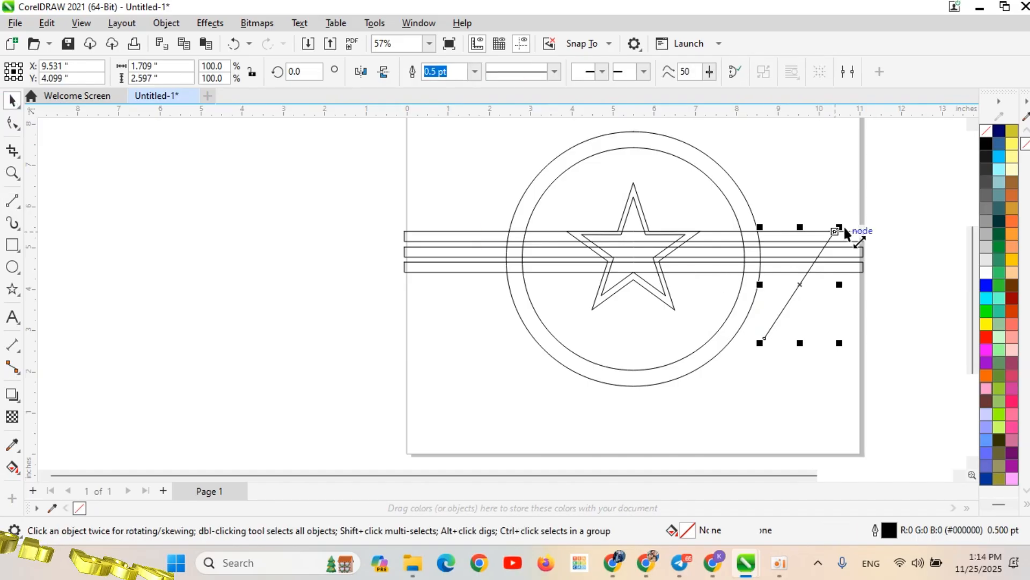
Move the diagonal line to about X 9.78 in, Y 4.48 in so it crosses all three stripes
left_click(803, 281)
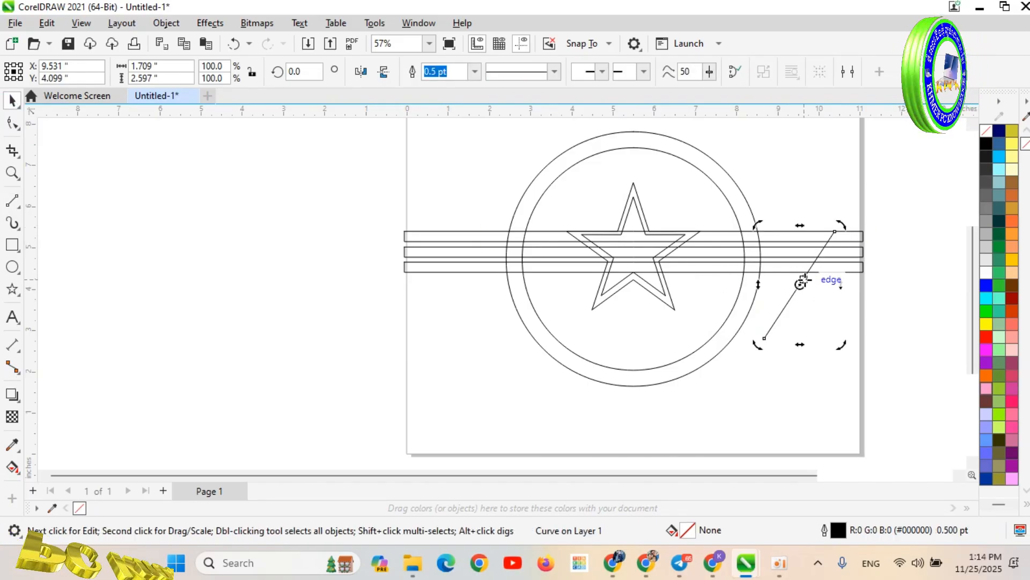
left_click(800, 285)
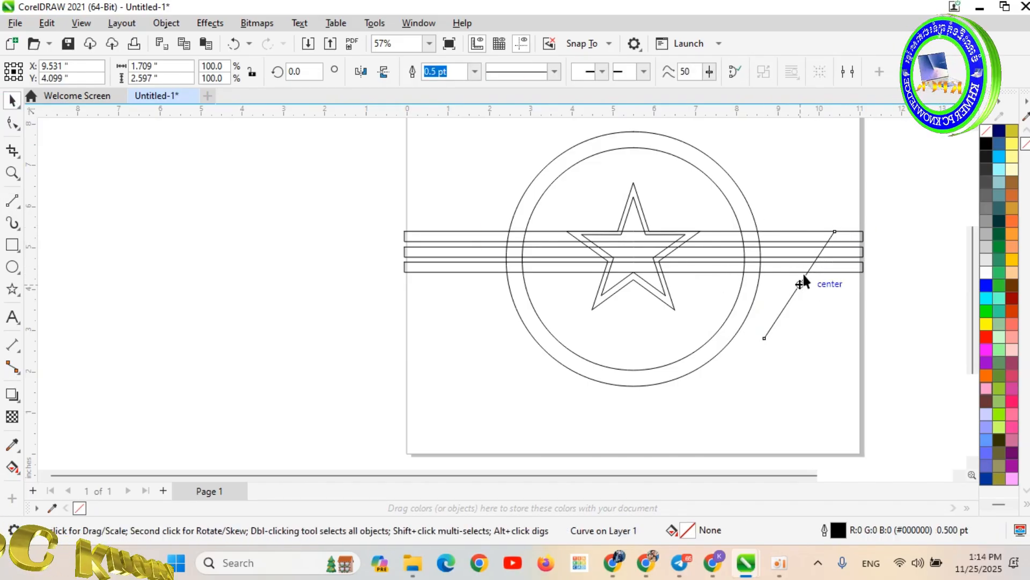
left_click(803, 276)
left_click(803, 279)
left_click_drag(803, 280, 814, 263)
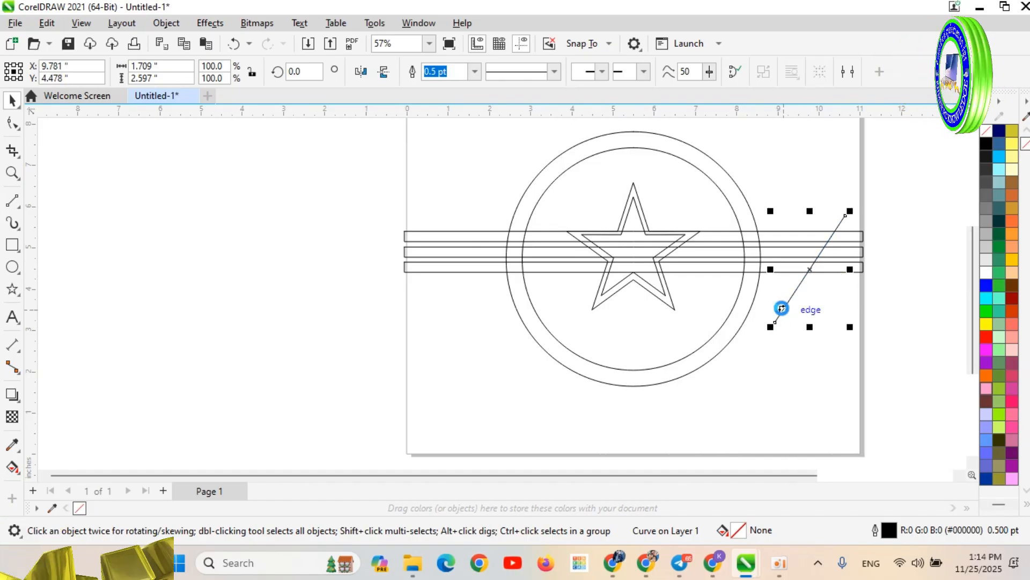
Create a horizontally mirrored copy of the diagonal line and move it to about X 1.28 in, Y 4.76 in across the stripes' left part
left_click(810, 270)
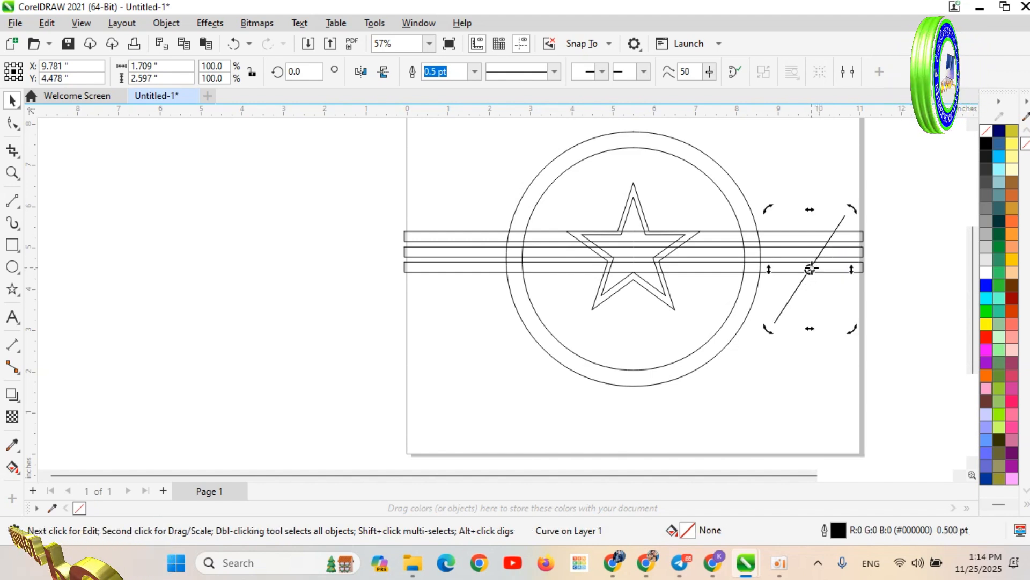
mouse_move(812, 268)
left_mouse_down()
mouse_move(637, 246)
mouse_move(636, 283)
mouse_move(634, 267)
left_mouse_up()
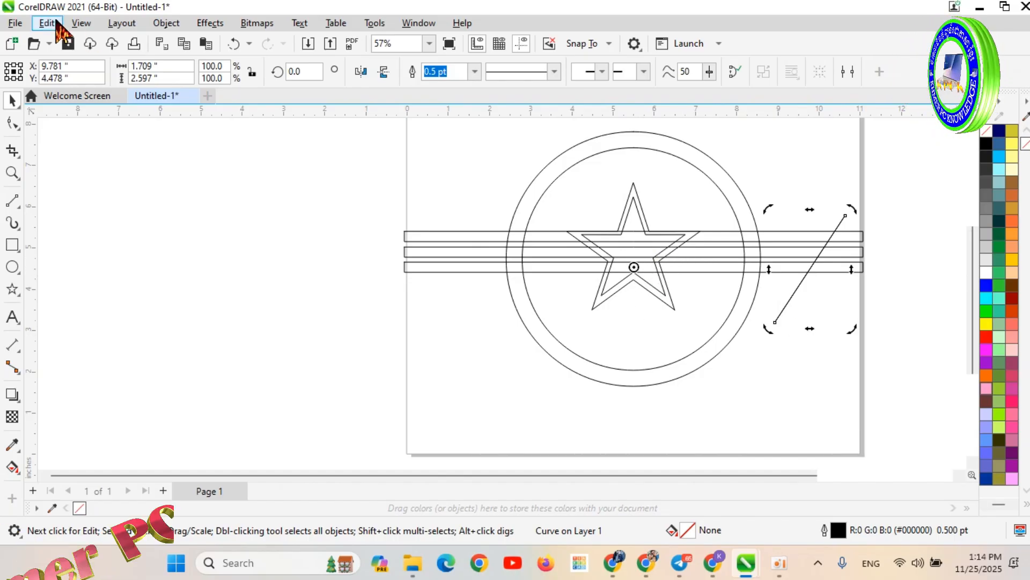
left_click(360, 71)
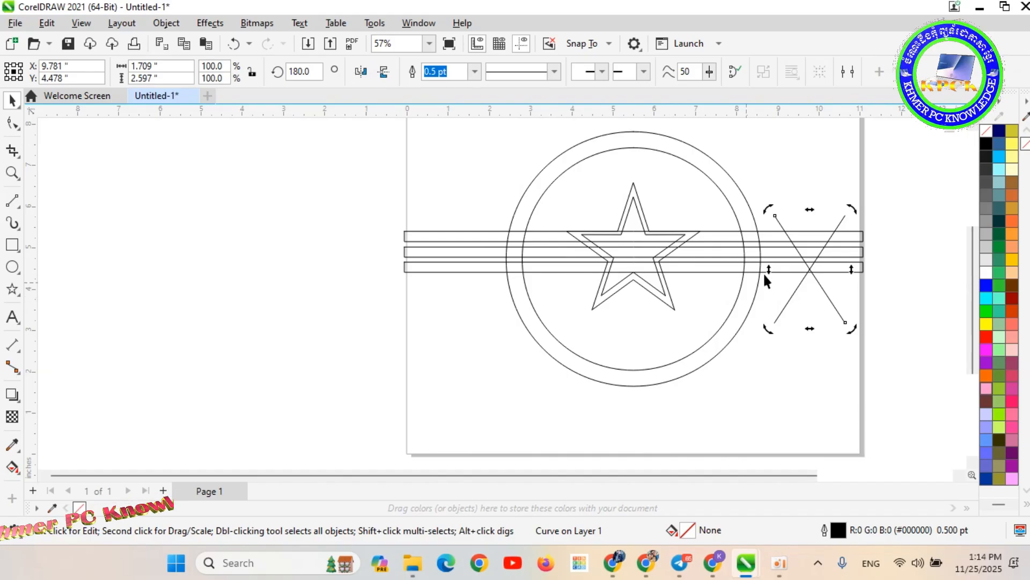
left_click(823, 289)
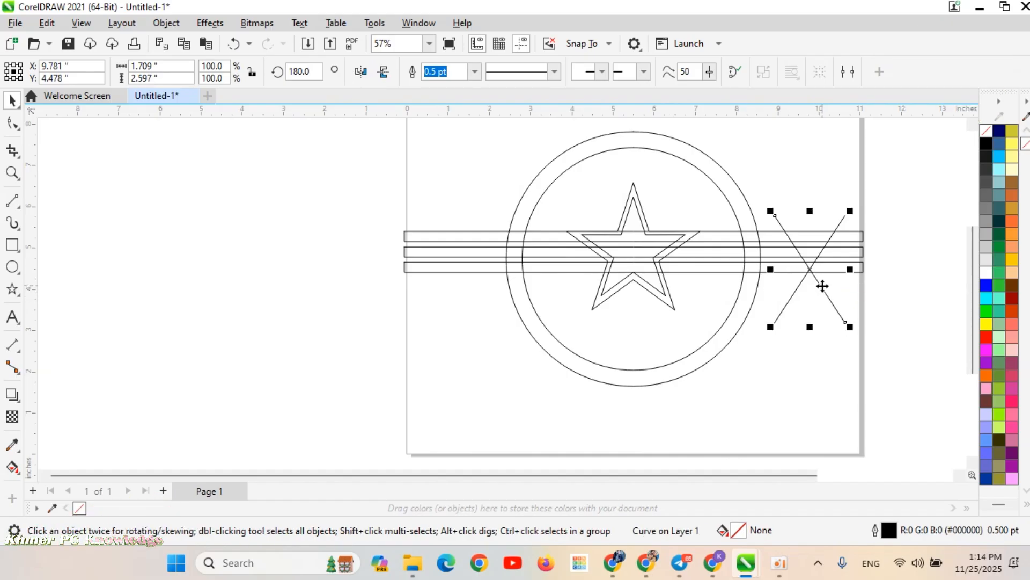
left_click_drag(821, 283, 471, 275)
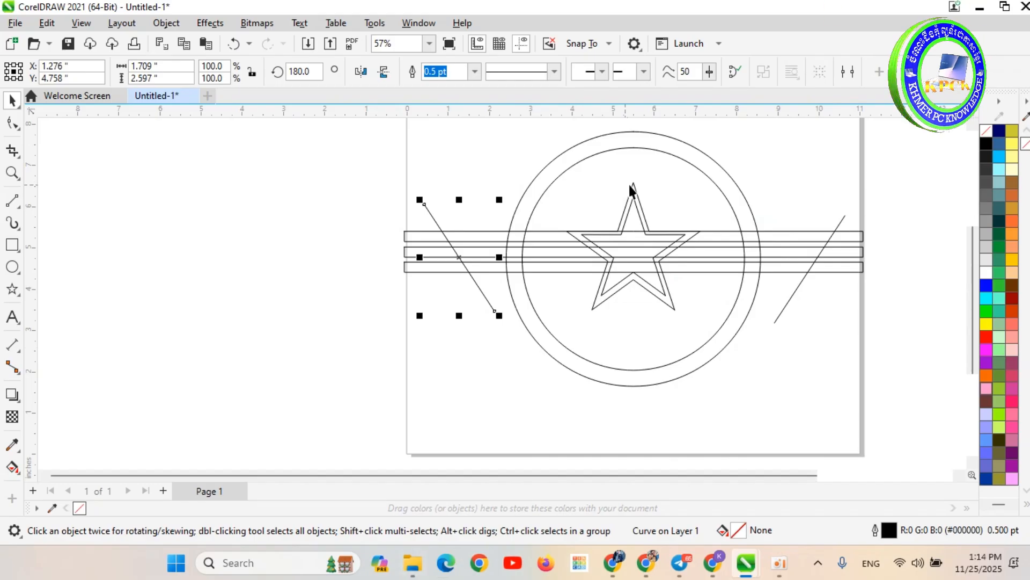
Reposition the mirrored diagonal line to about X 1.14 in, Y 4.65 in, crossing the stripes near their left ends
scroll(531, 224, "up", 1)
scroll(491, 253, "up", 3)
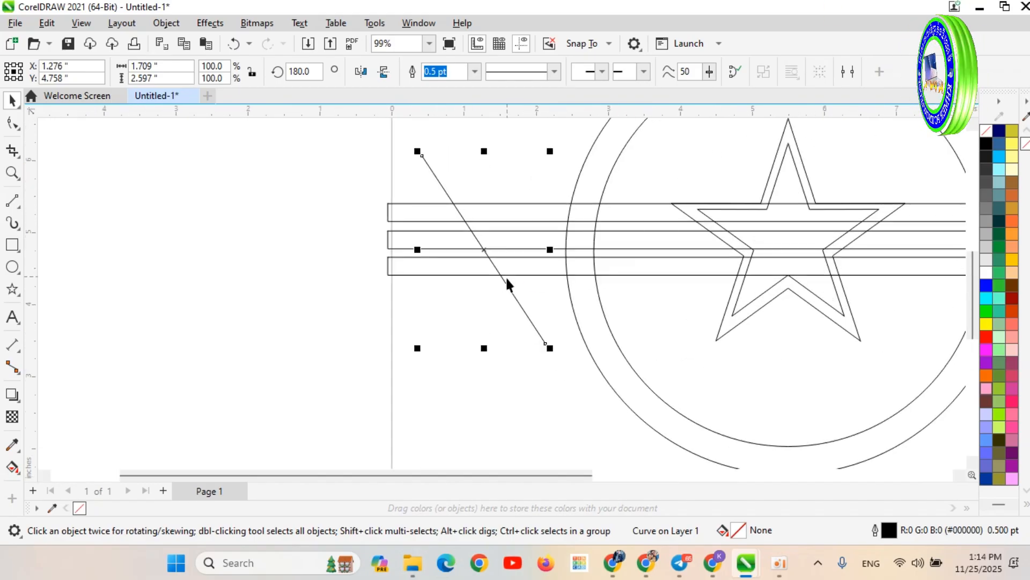
scroll(505, 266, "down", 4)
scroll(627, 254, "up", 2)
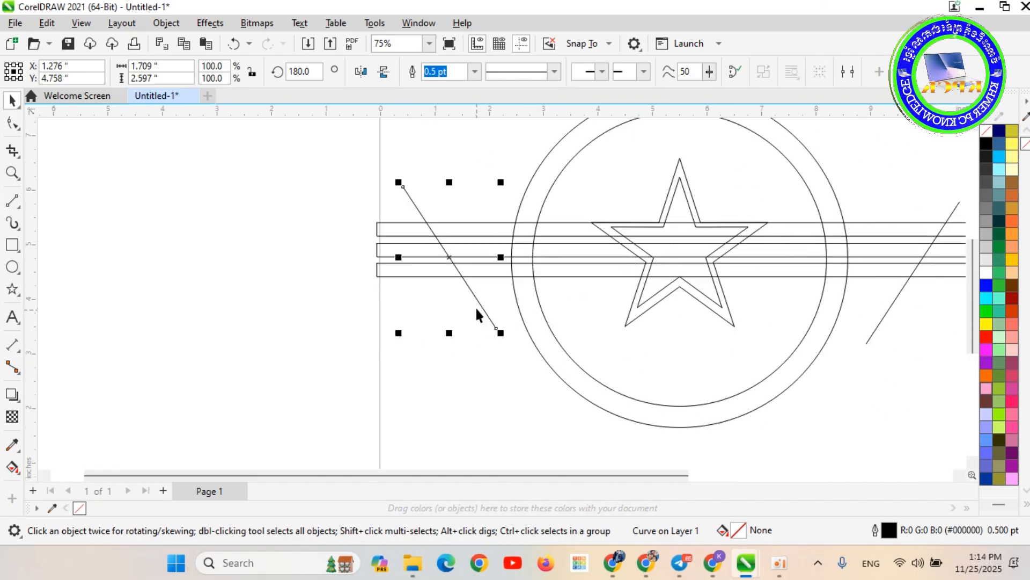
left_click_drag(470, 287, 450, 288)
scroll(510, 292, "down", 2)
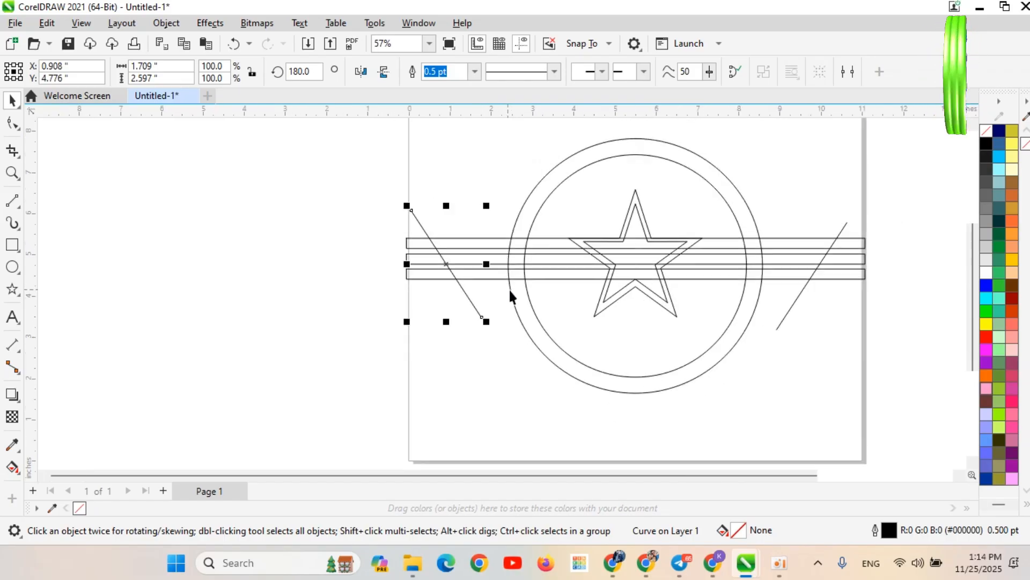
scroll(805, 289, "up", 3)
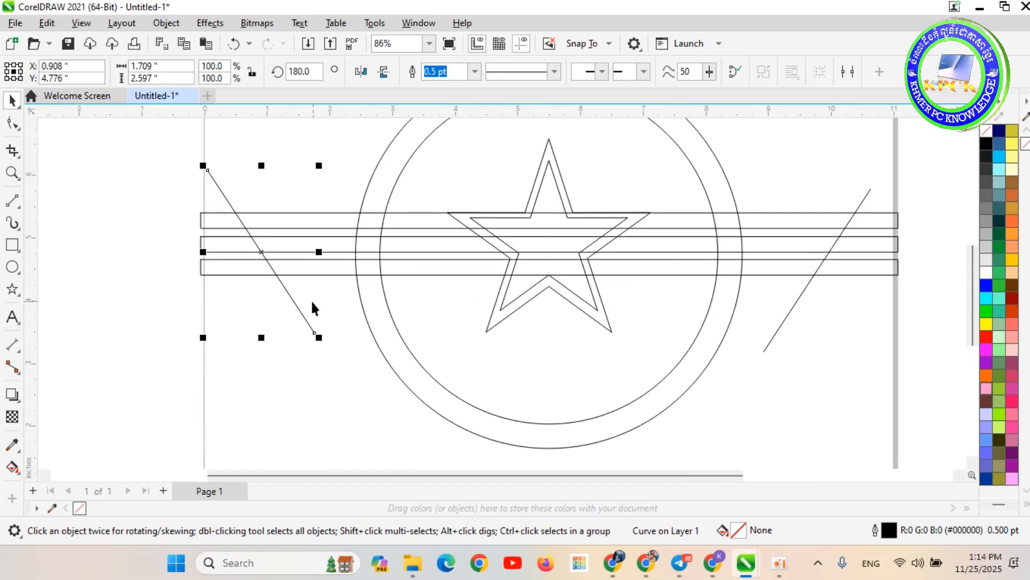
left_click_drag(301, 311, 316, 320)
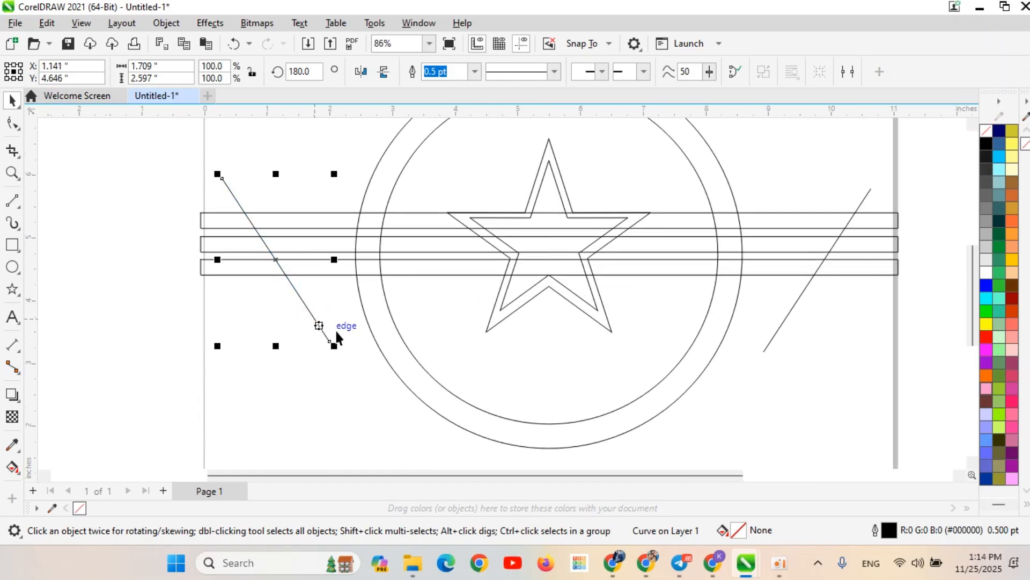
Try to mirror the right diagonal line horizontally with its rotation centre placed at the star's centre
left_click(797, 302)
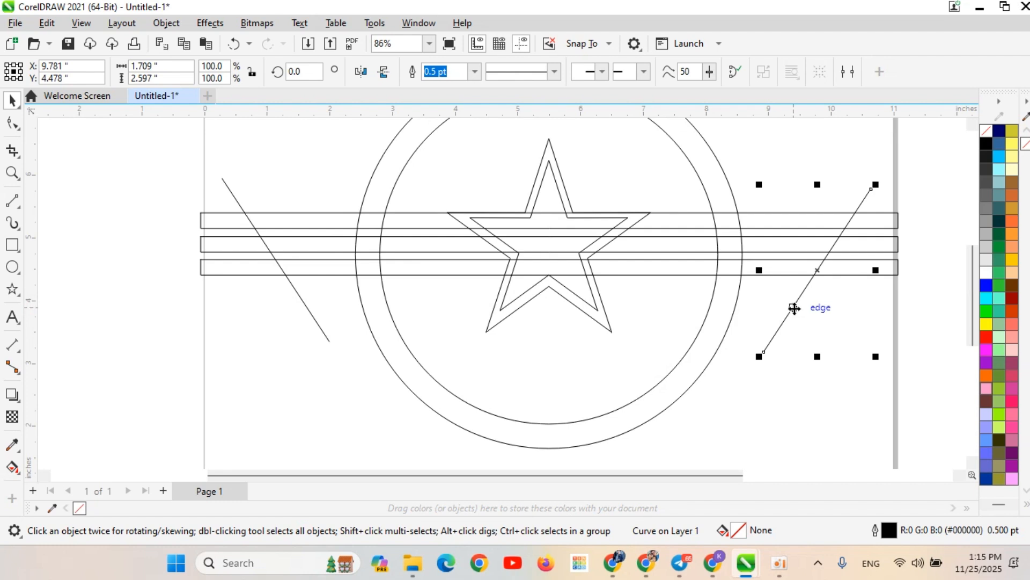
left_click(794, 309)
left_click(793, 308)
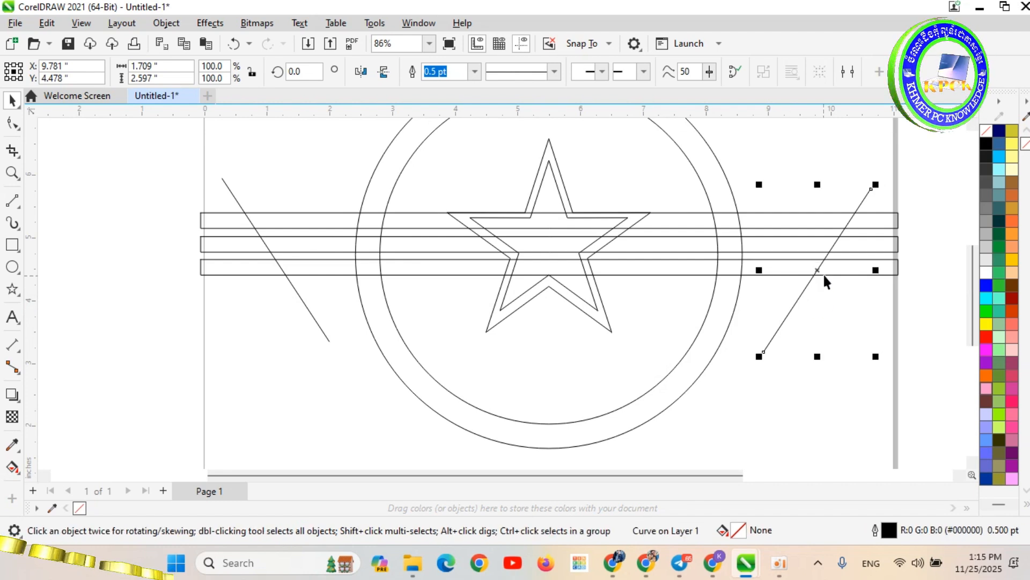
left_click(803, 294)
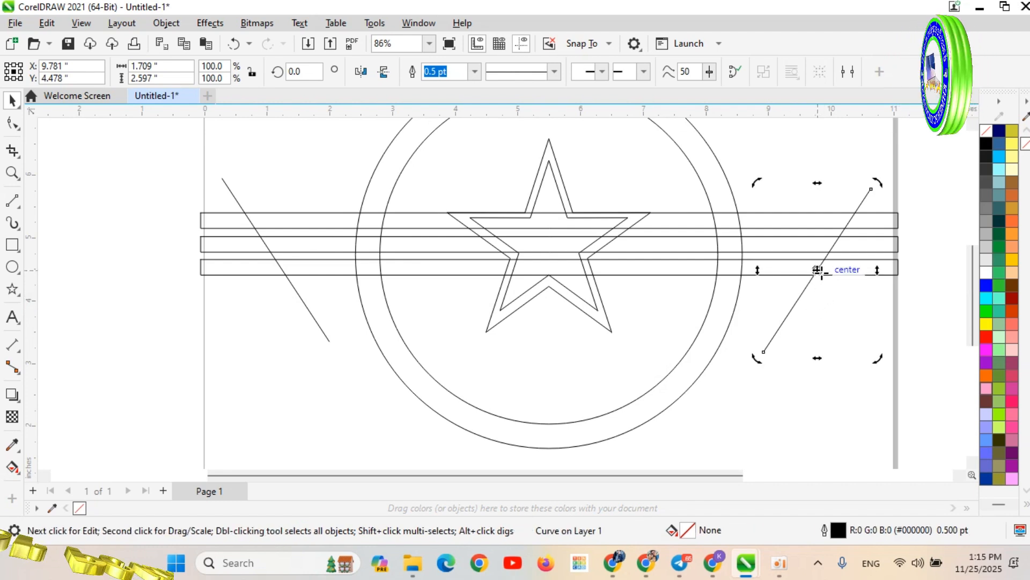
left_click_drag(816, 269, 548, 255)
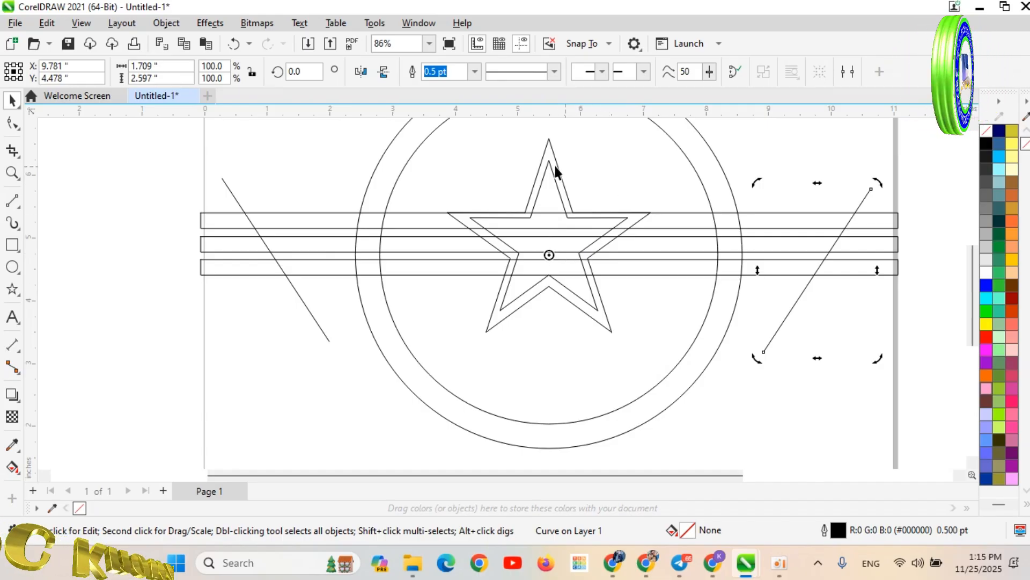
left_click(361, 71)
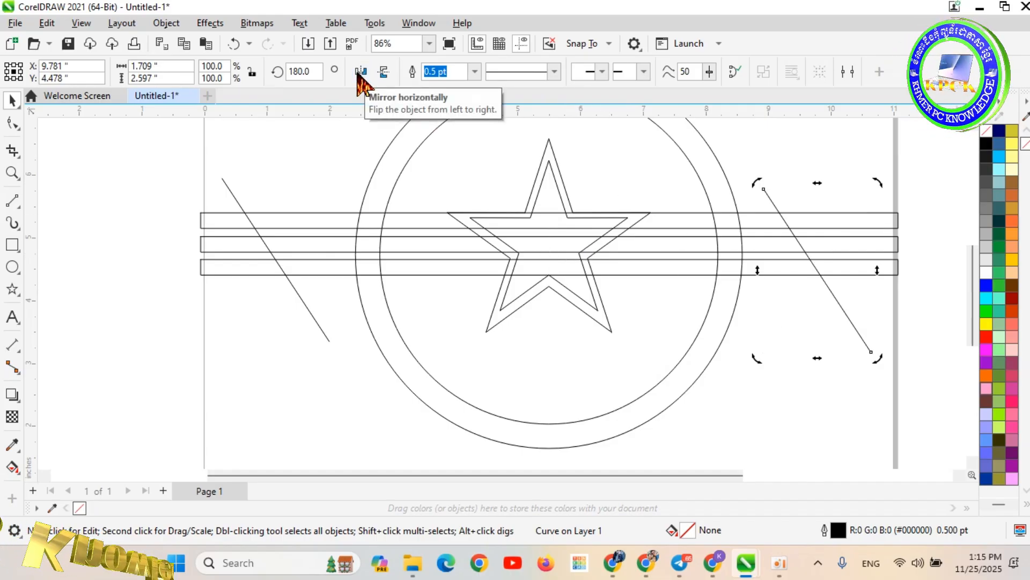
left_click(359, 73)
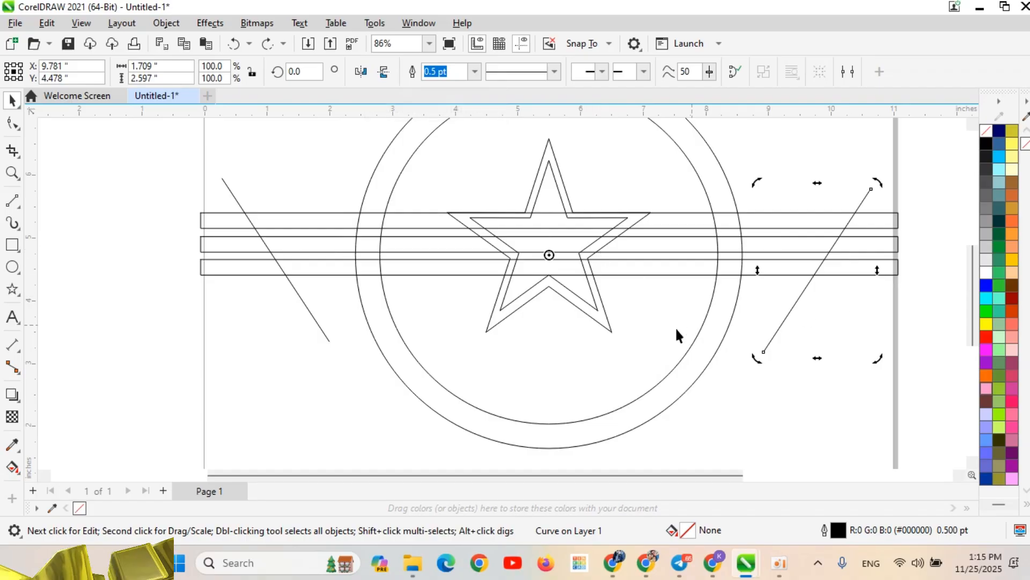
key("Escape")
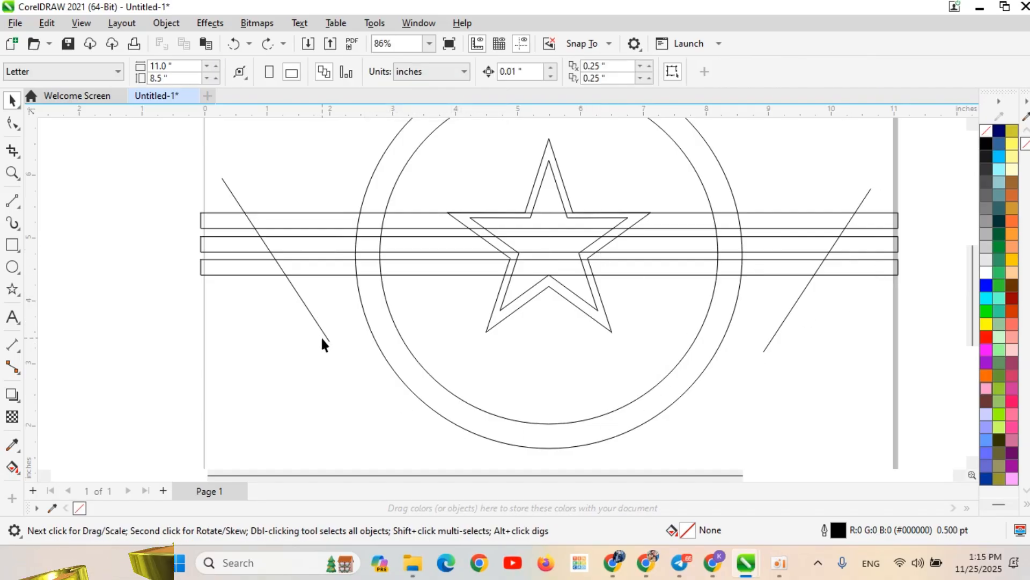
Delete the arc segments of both circles that lie inside the stripes to the left of the star with Virtual Segment Delete
scroll(302, 285, "down", 2)
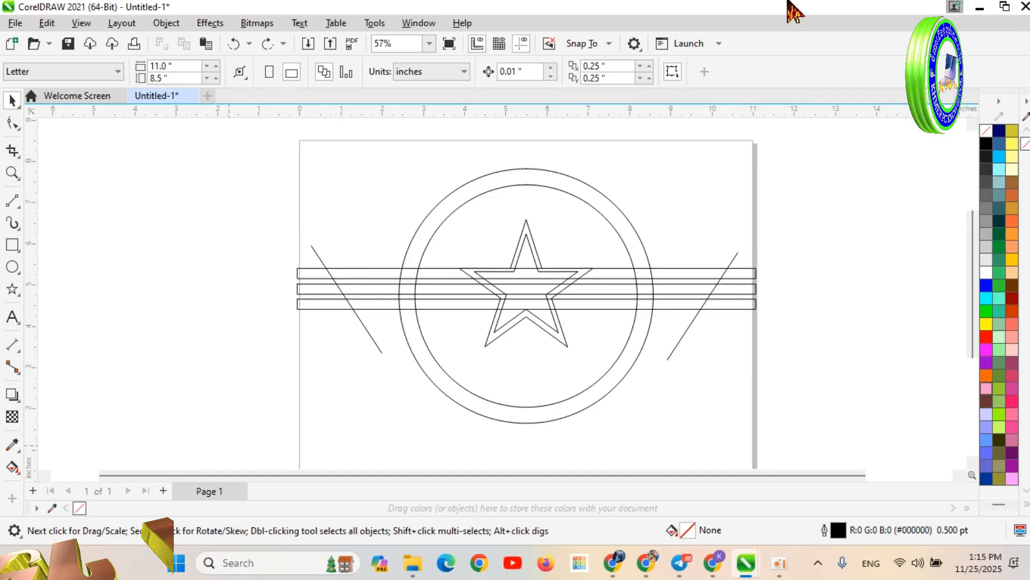
left_click(13, 151)
left_click(54, 180)
scroll(502, 271, "up", 3)
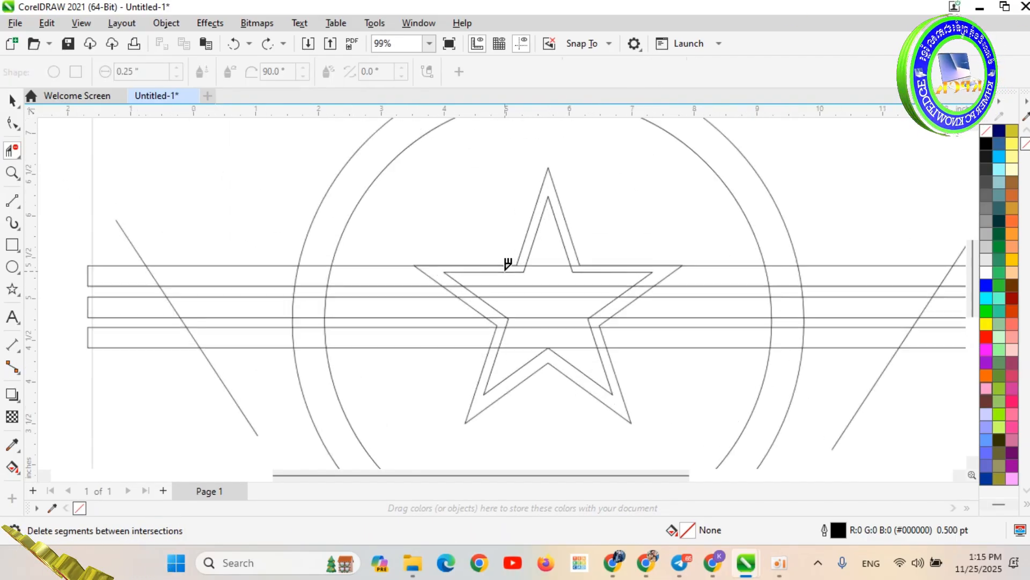
scroll(606, 260, "up", 1)
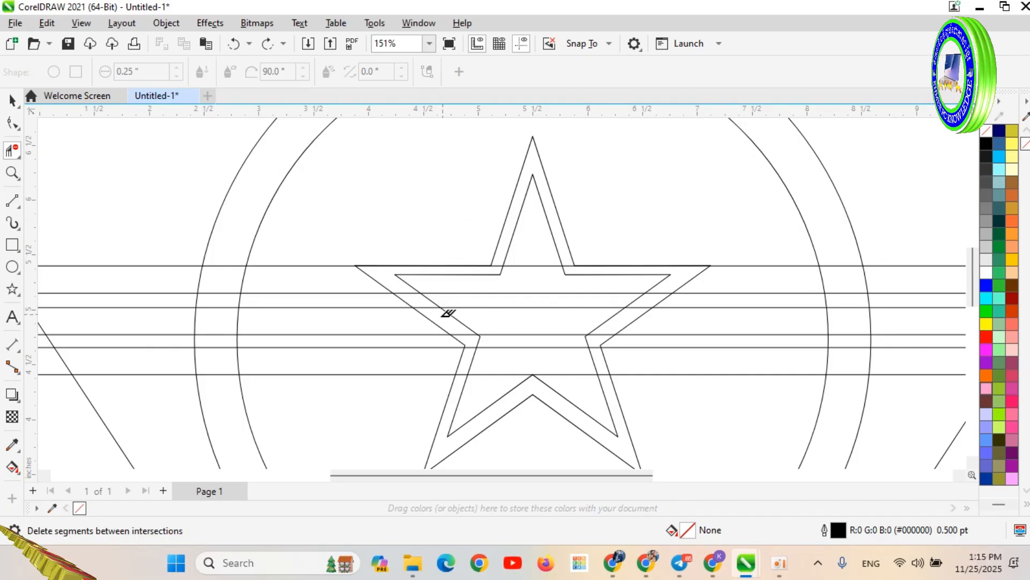
scroll(308, 255, "down", 2)
scroll(290, 266, "up", 1)
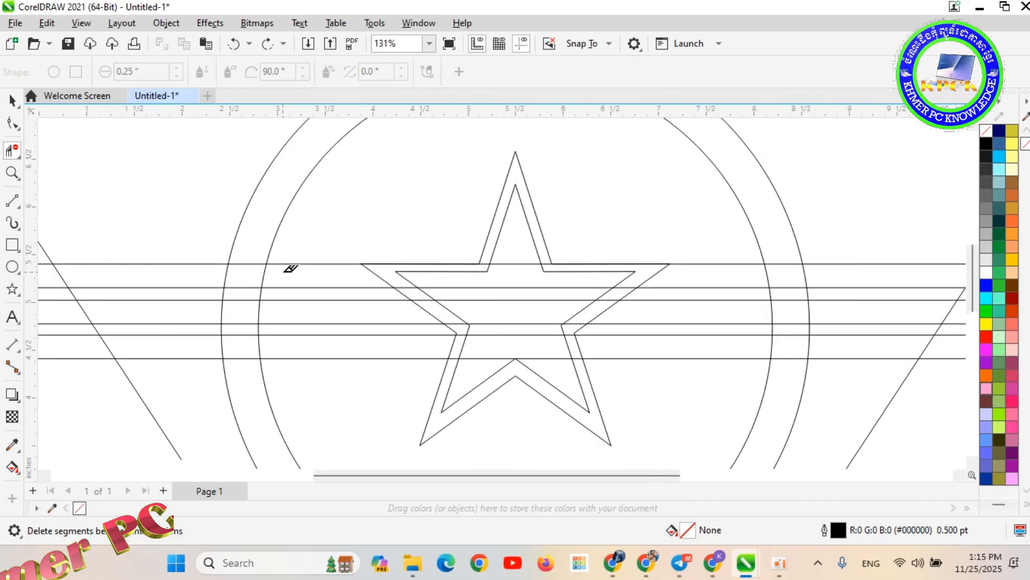
left_click(229, 271)
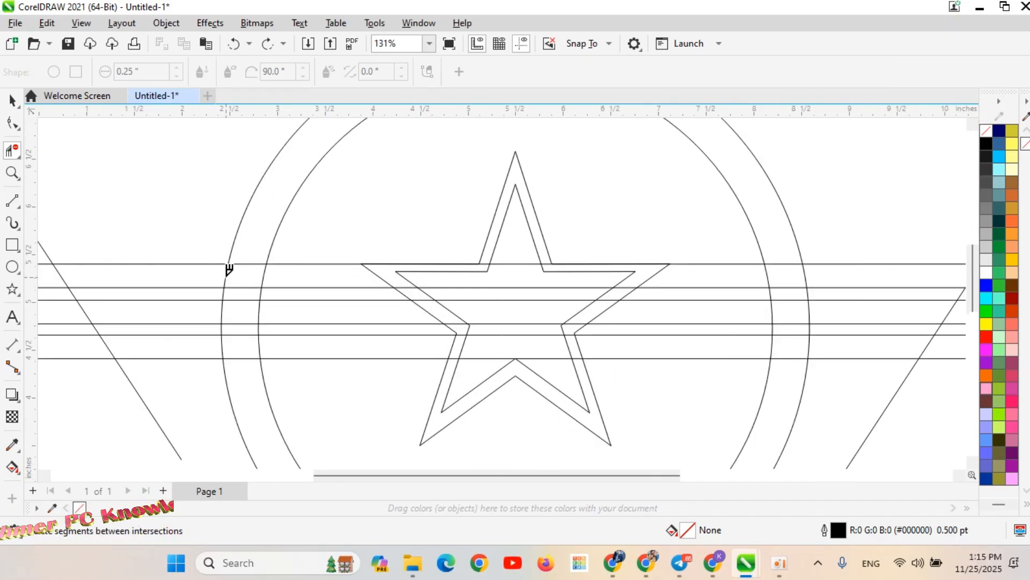
scroll(268, 268, "down", 2)
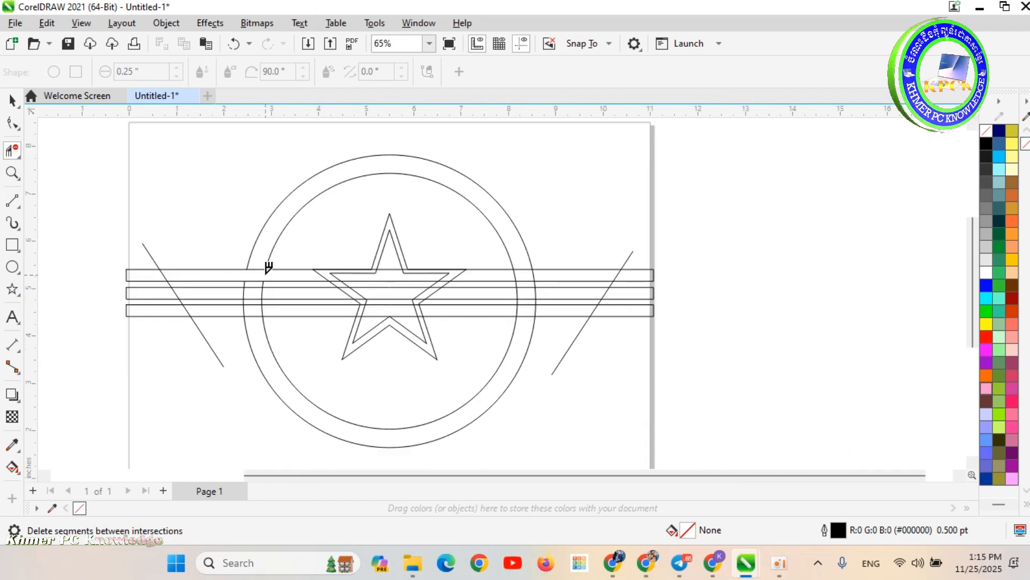
scroll(266, 266, "up", 1)
left_click(268, 267)
scroll(253, 281, "down", 1)
scroll(246, 290, "up", 3)
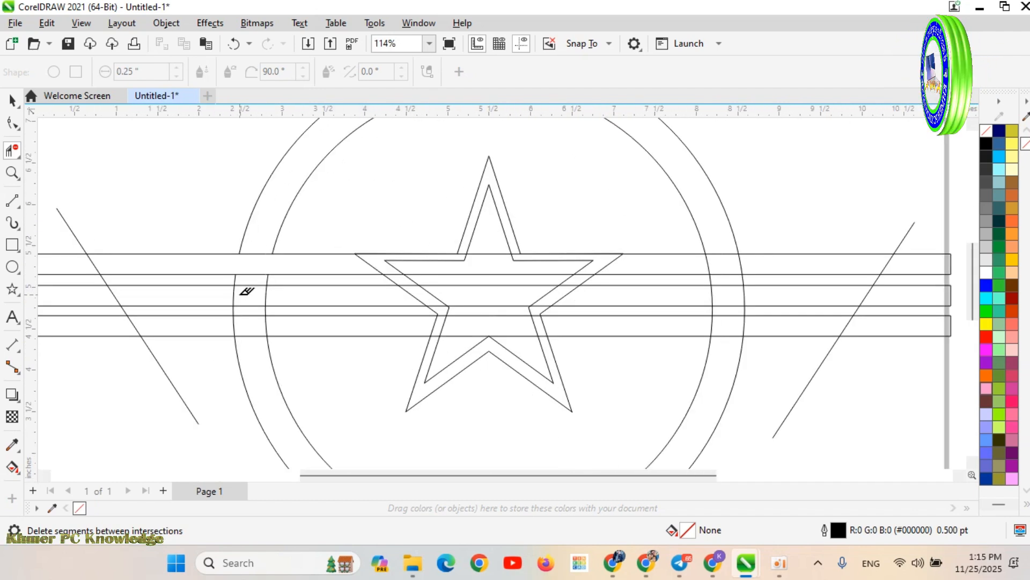
scroll(400, 250, "down", 2)
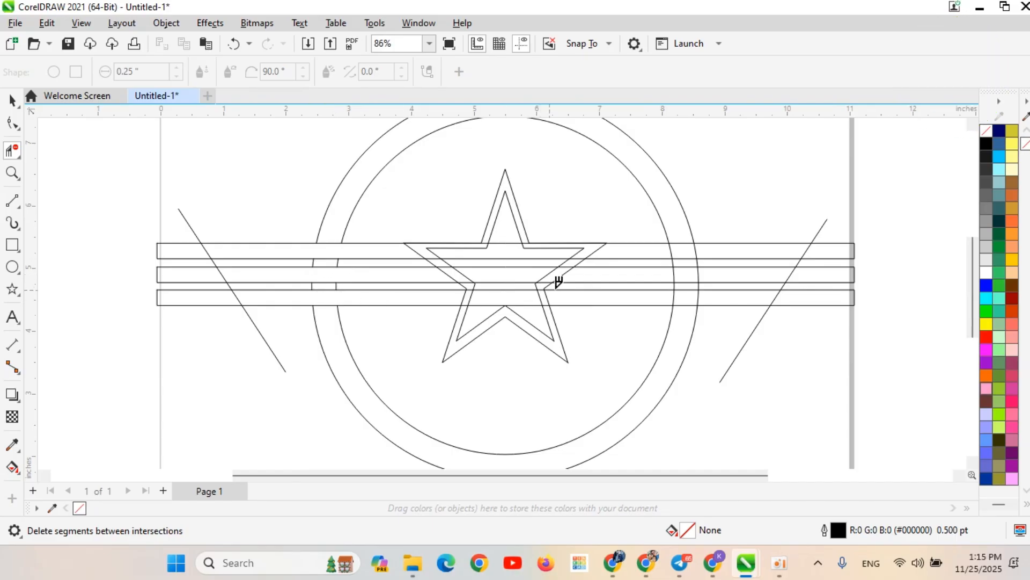
Delete the arc segments of both circles that lie inside the stripes to the right of the star with Virtual Segment Delete
scroll(558, 280, "up", 1)
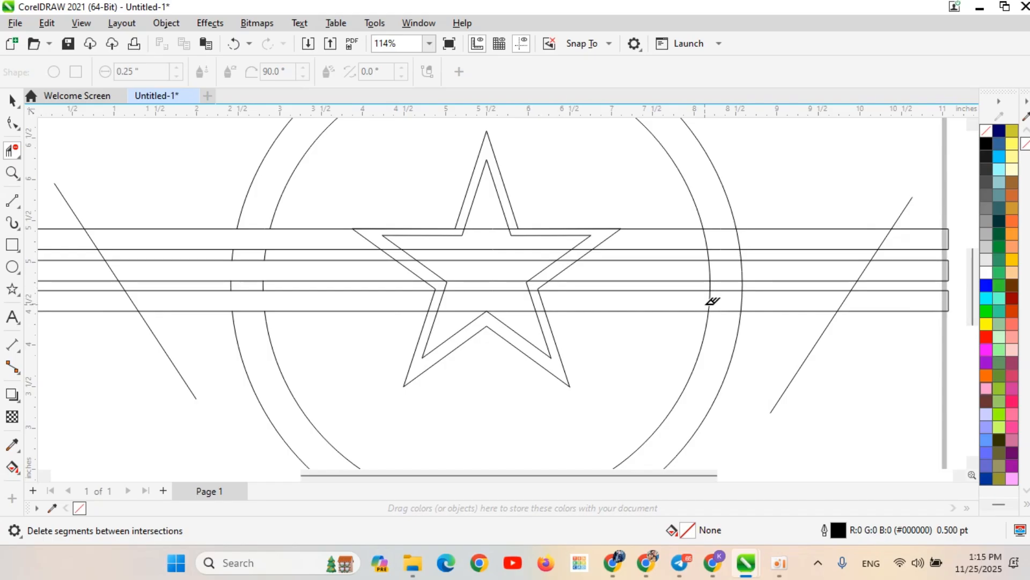
mouse_move(712, 301)
left_mouse_down()
mouse_move(751, 294)
mouse_move(742, 272)
mouse_move(751, 271)
left_mouse_up()
left_click_drag(711, 237, 757, 234)
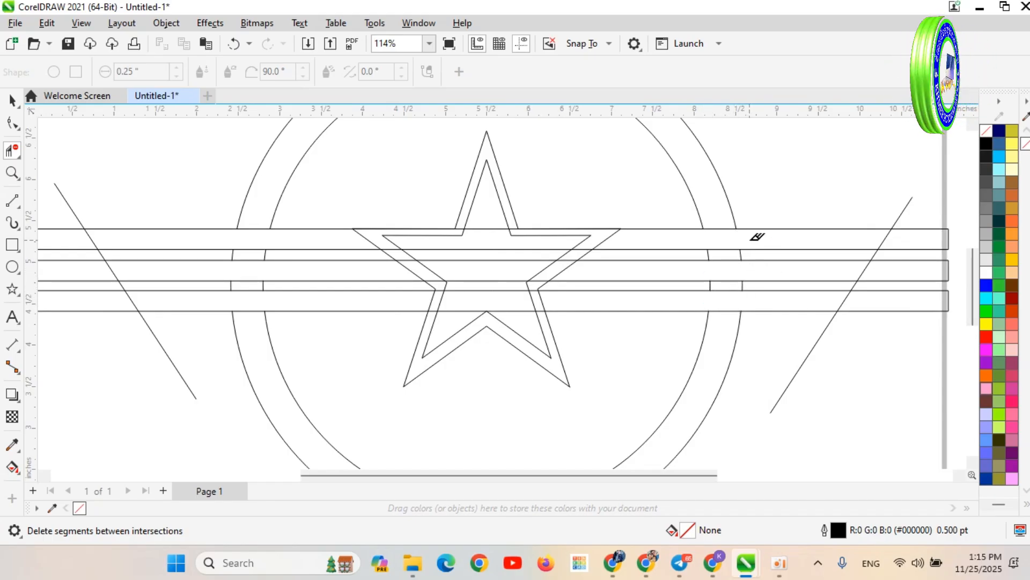
scroll(757, 235, "down", 1)
scroll(505, 221, "down", 2)
scroll(457, 220, "up", 2)
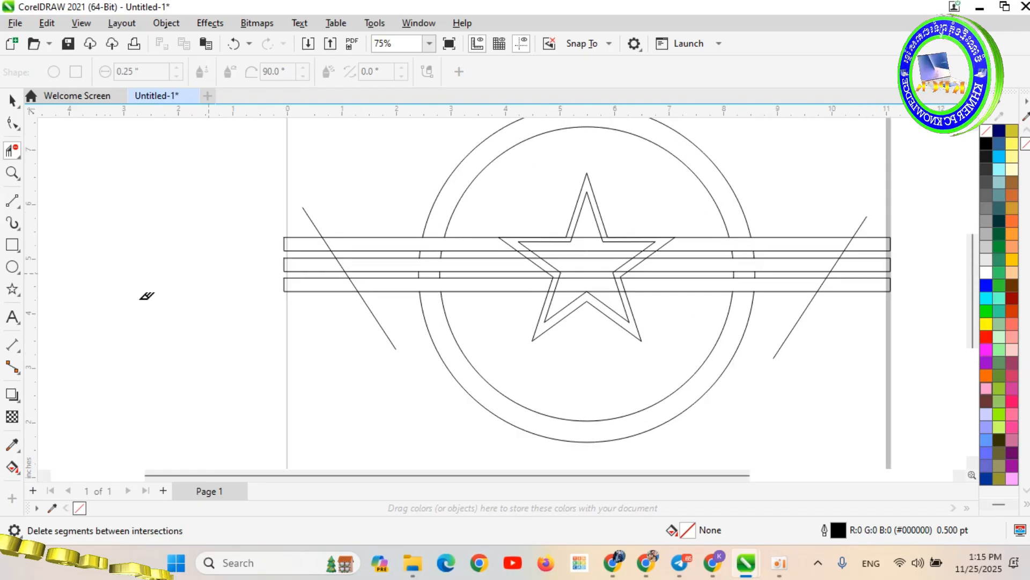
Draw a horizontal 2-Point Line about 5.95 in long across the circle, just above the top stripe
scroll(408, 224, "up", 2)
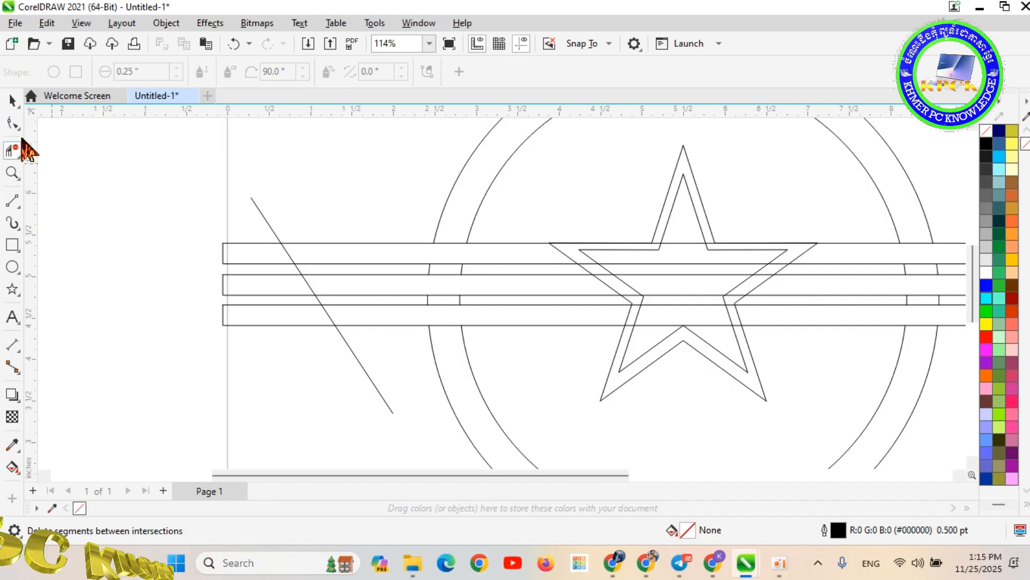
left_click(20, 209)
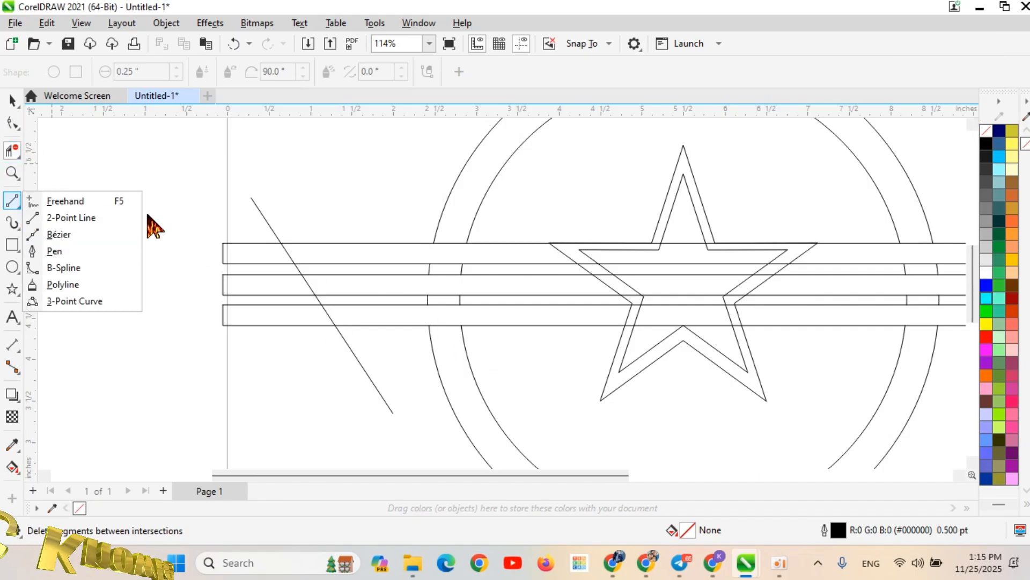
left_click(62, 217)
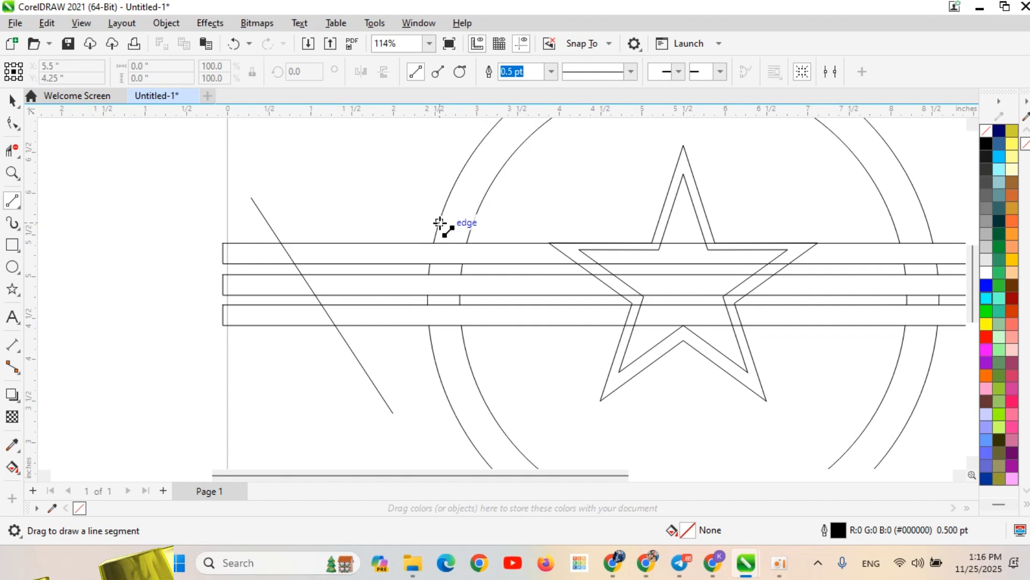
left_click_drag(439, 223, 932, 221)
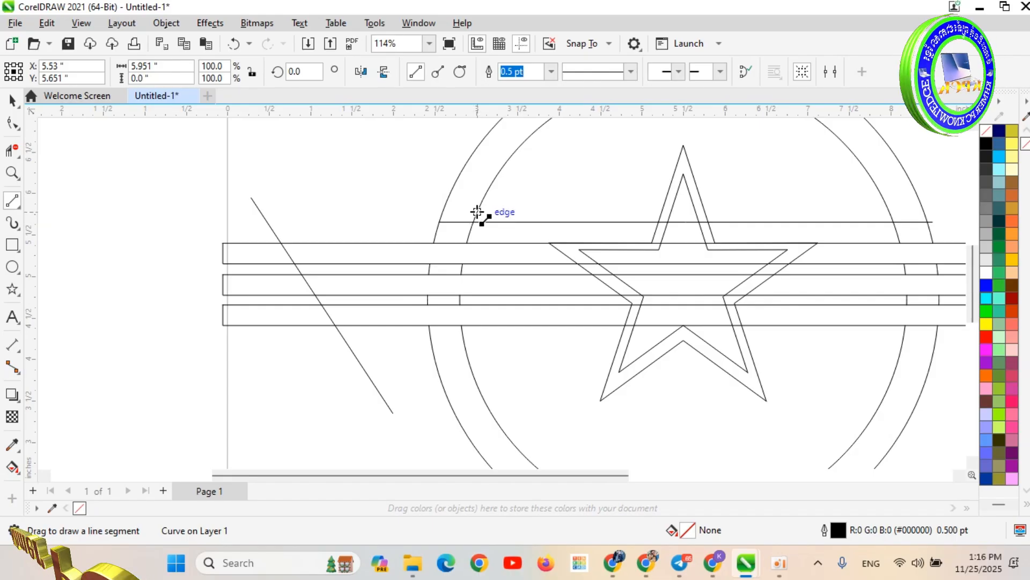
Nudge the horizontal line down and slightly left to about X 5.49 in, Y 5.58 in, closer to the top stripe
key("Down")
key("Down")
key("Down")
key("Down")
key("Down")
key("Down")
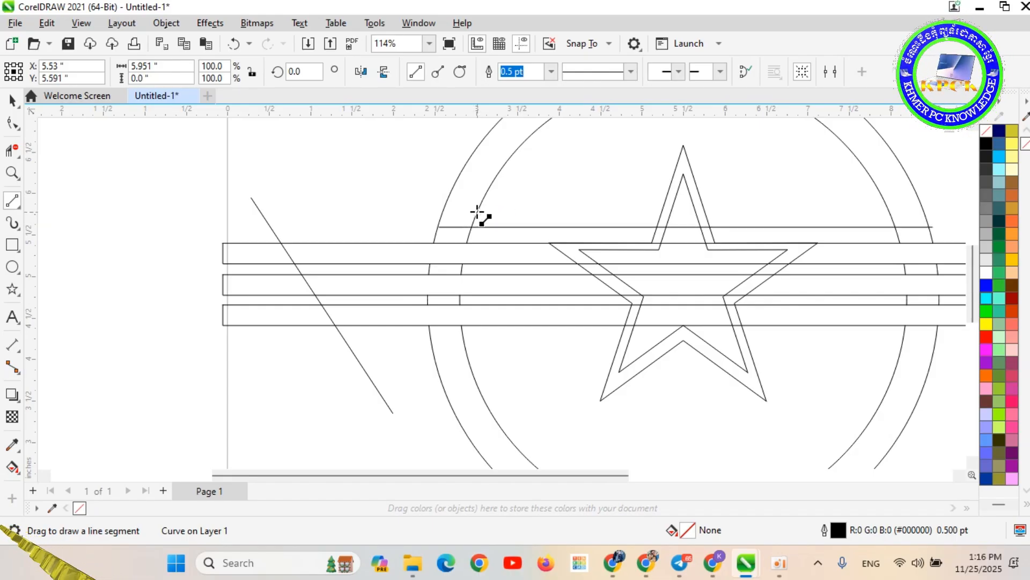
key("Down")
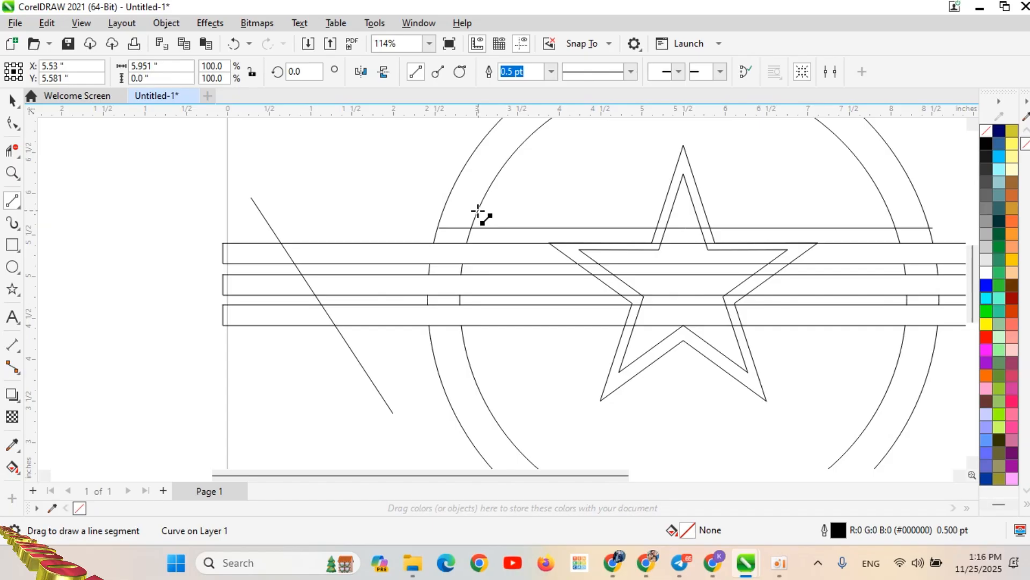
key("Left")
key("Left")
key("Left")
key("Left")
key("Left")
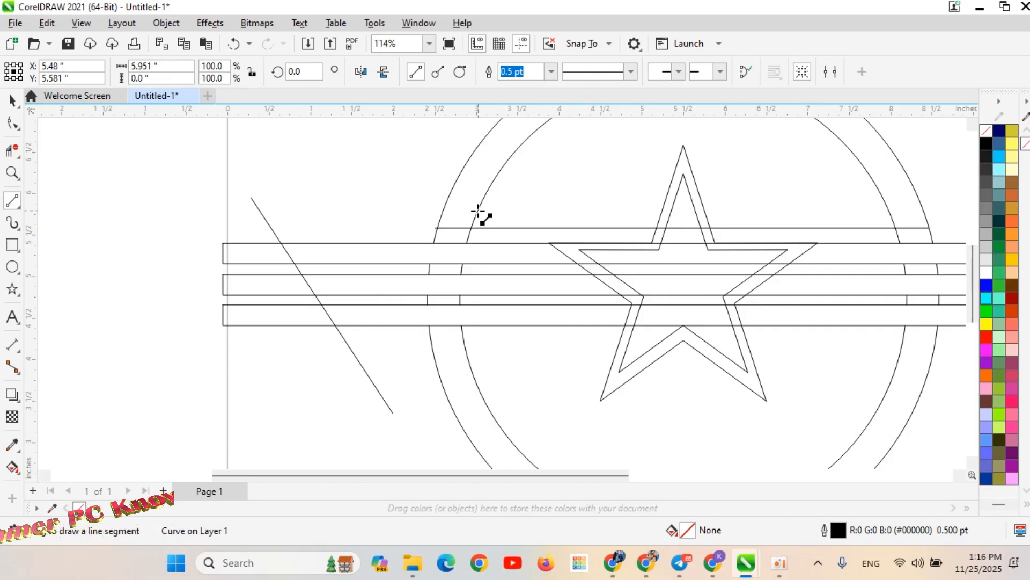
key("Right")
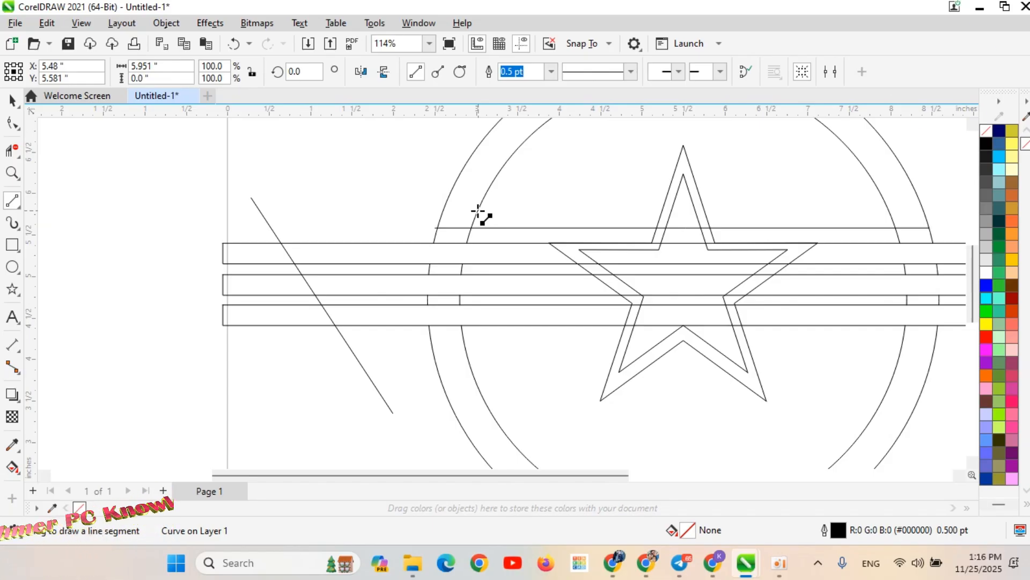
Stretch the upper line to about 6.03 in and copy it below the stripes at Y 4.22 in, widening the copy to about 6.84 in
left_click(9, 104)
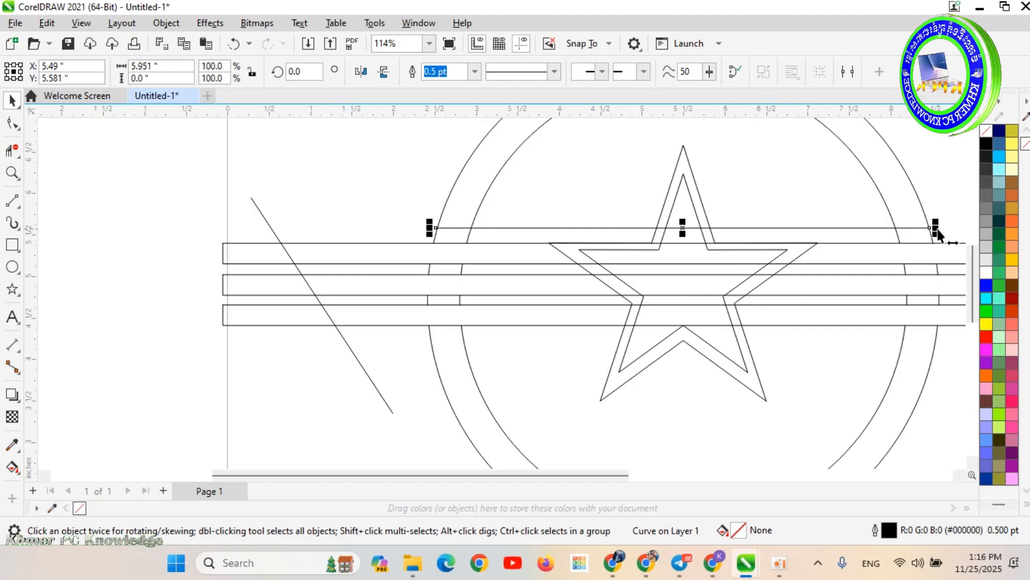
left_click_drag(938, 230, 943, 227)
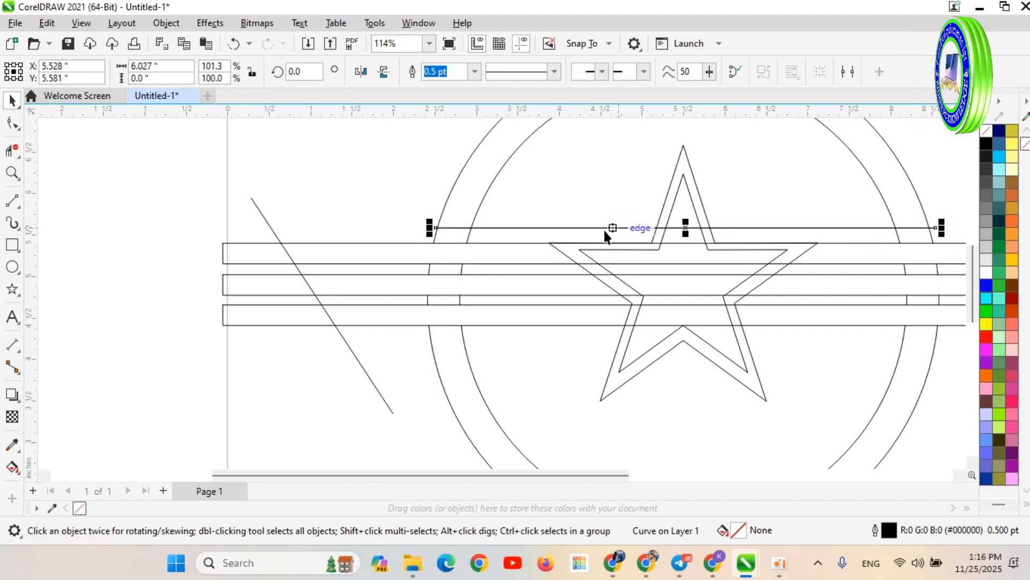
left_click_drag(589, 229, 588, 342)
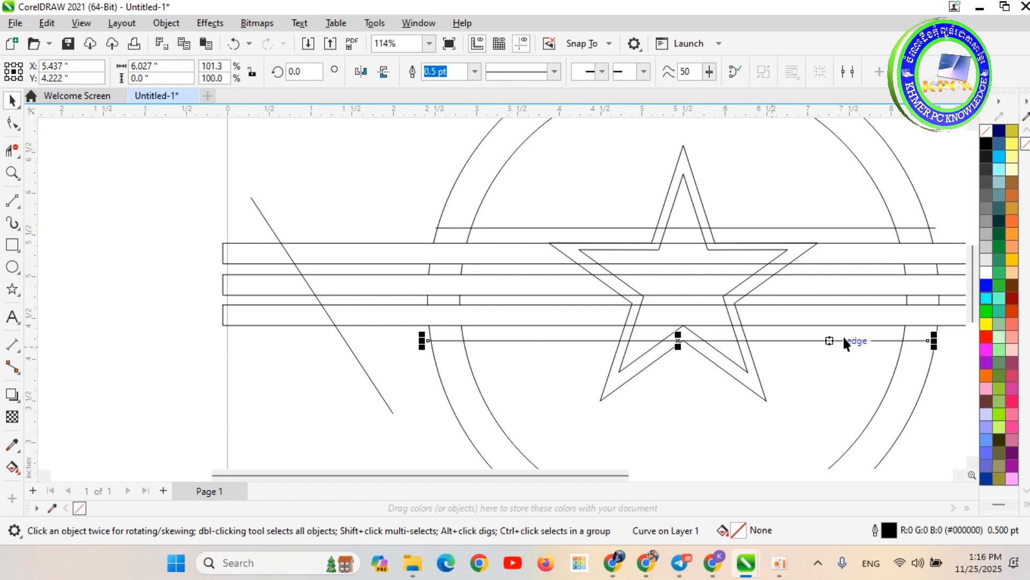
left_click_drag(937, 348, 907, 344)
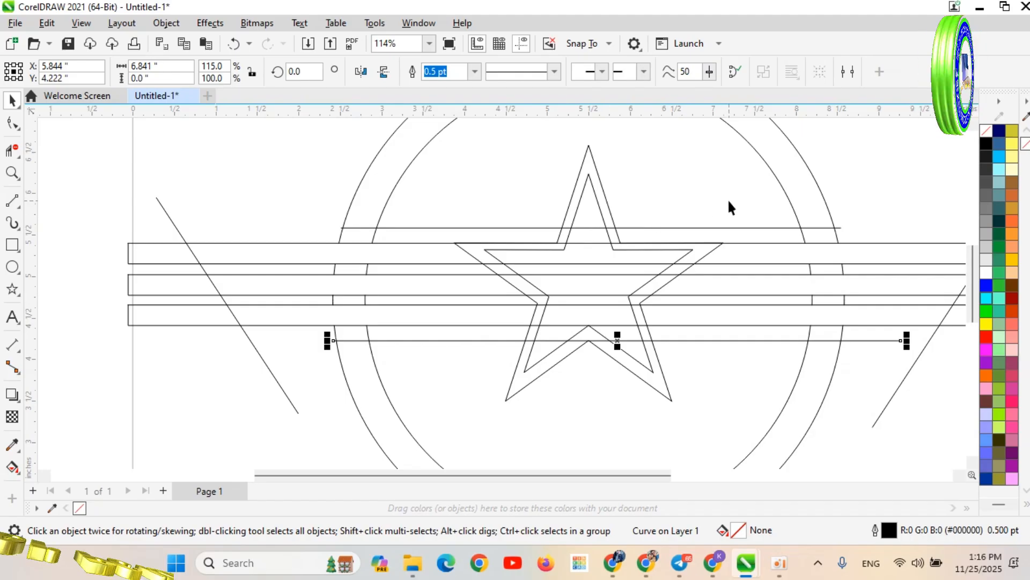
Delete the arc segments of both circles between the stripes and the two horizontal lines, on both sides, with Virtual Segment Delete
left_click(509, 198)
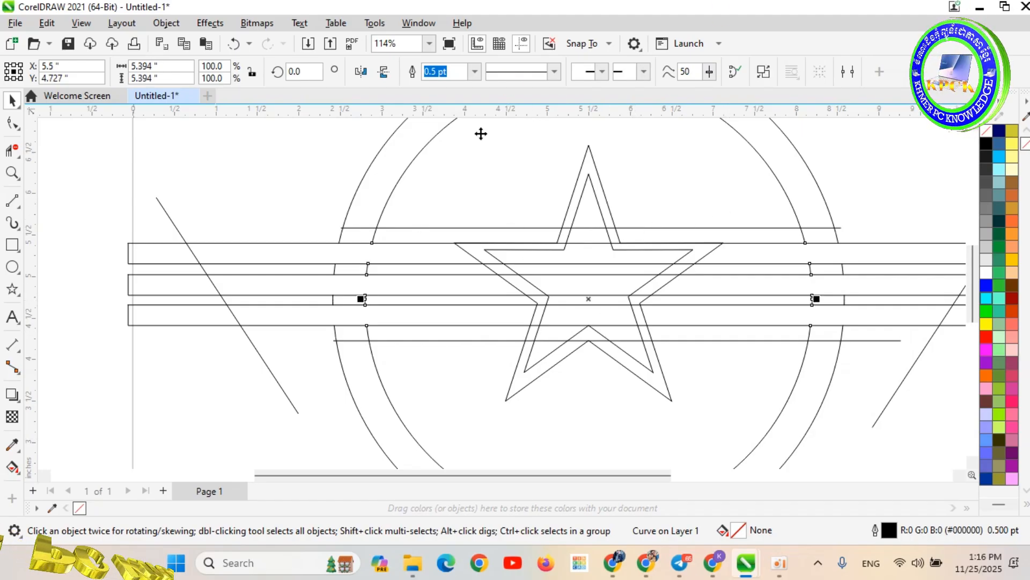
left_click(13, 150)
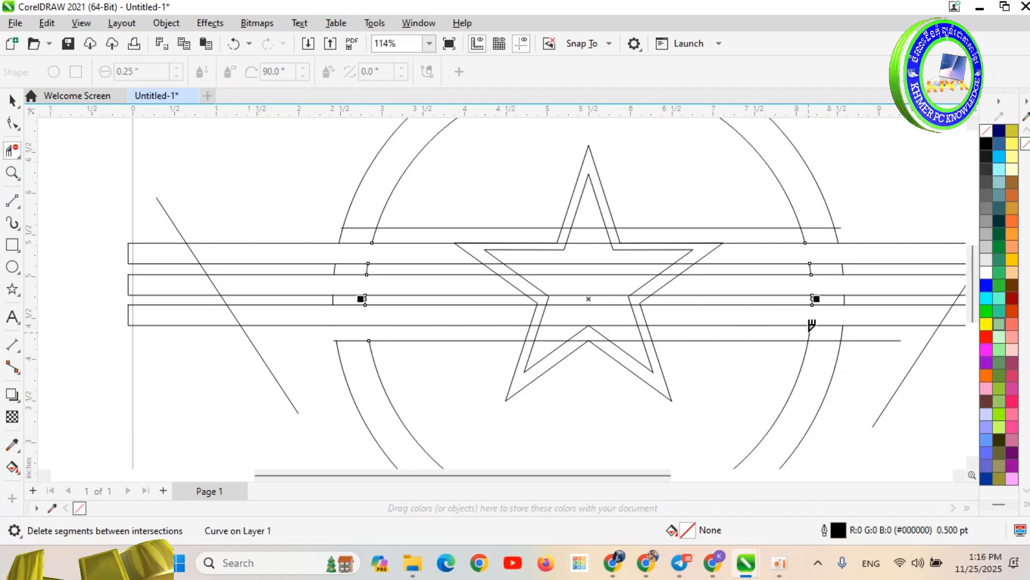
left_click_drag(808, 332, 869, 336)
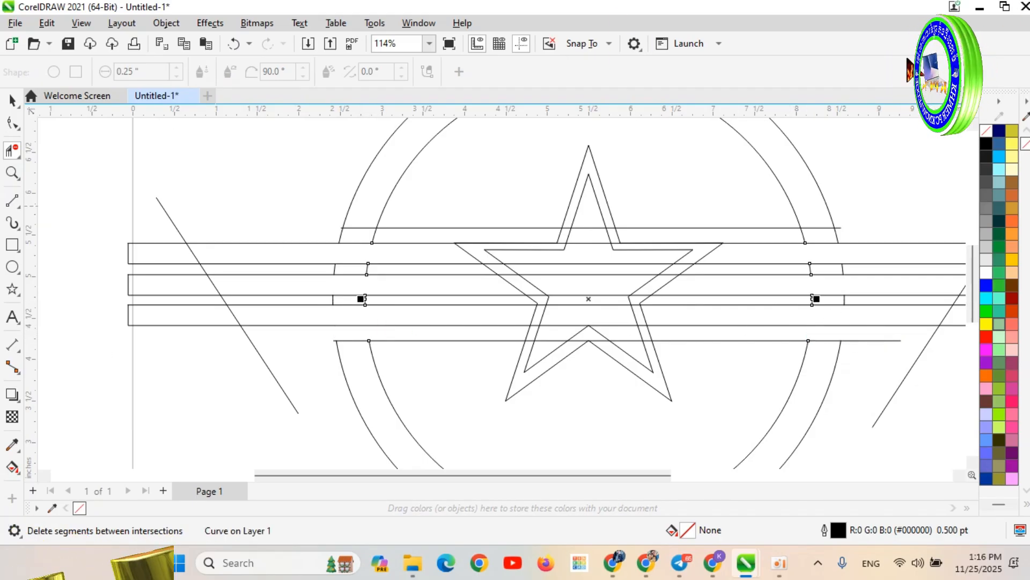
left_click_drag(806, 232, 857, 233)
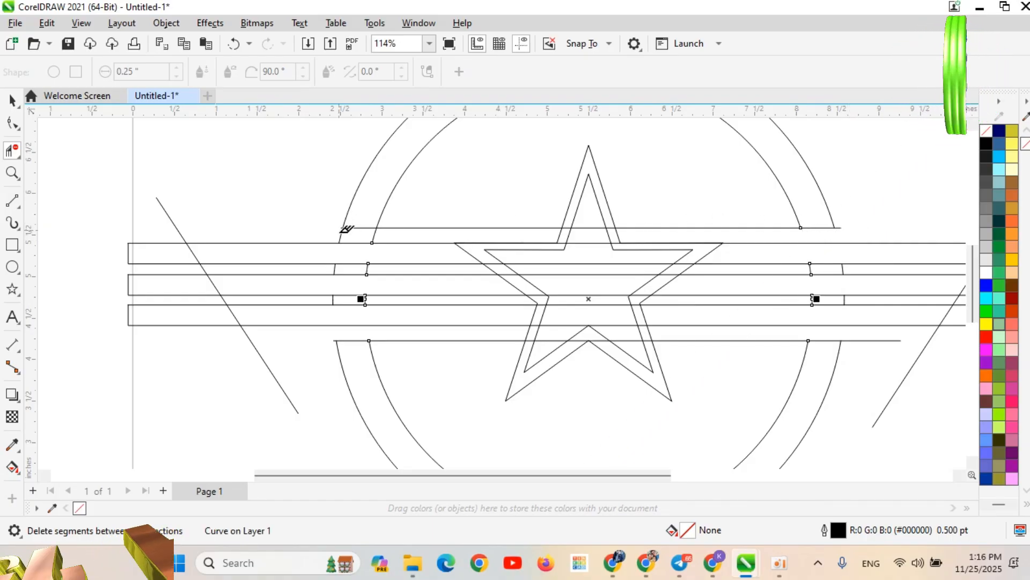
left_click(395, 231)
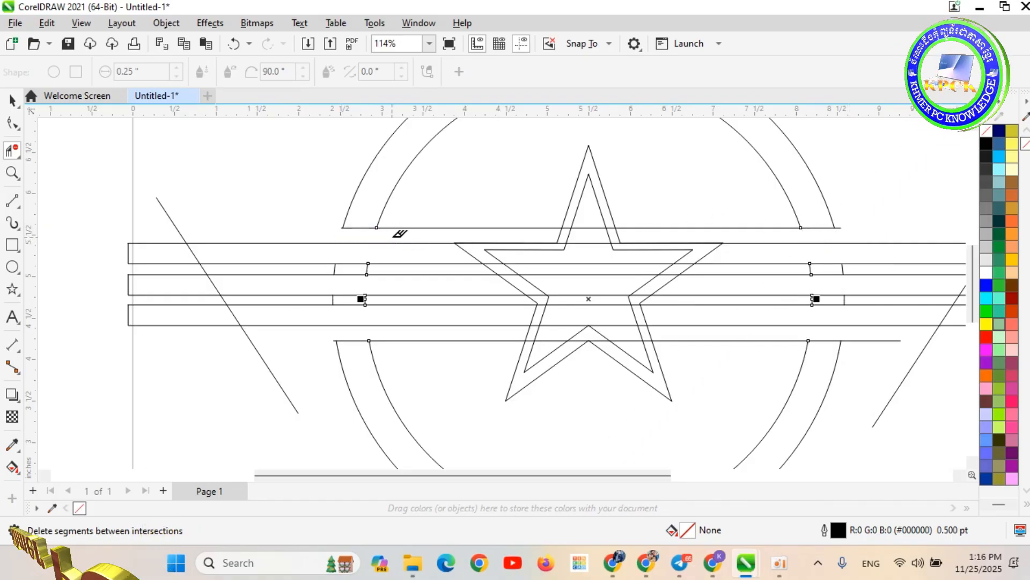
Delete the stripe and lower-line segments that run through the inner star and its surrounding border band
scroll(456, 222, "down", 1)
scroll(455, 222, "up", 1)
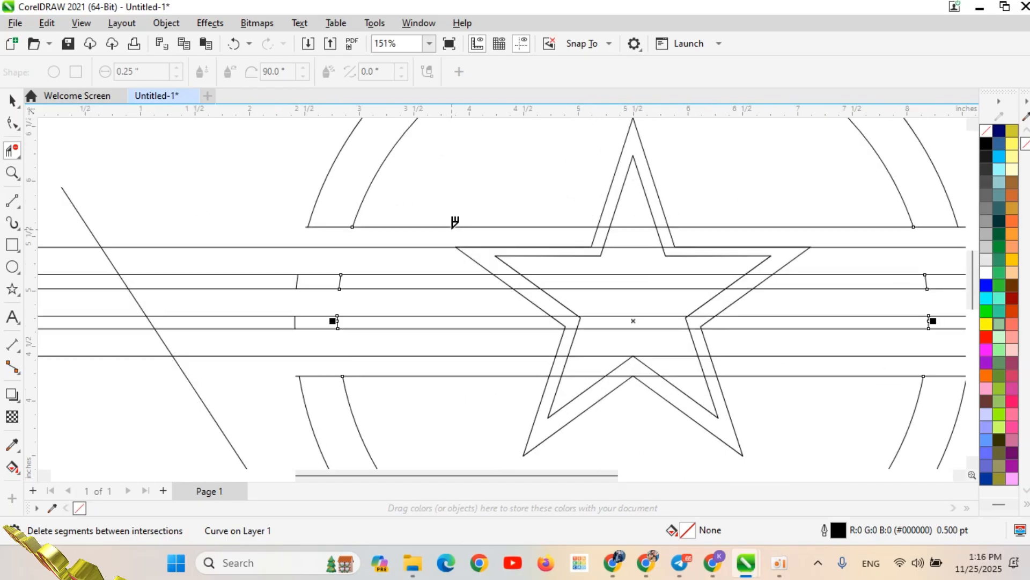
scroll(559, 242, "down", 2)
scroll(623, 258, "up", 2)
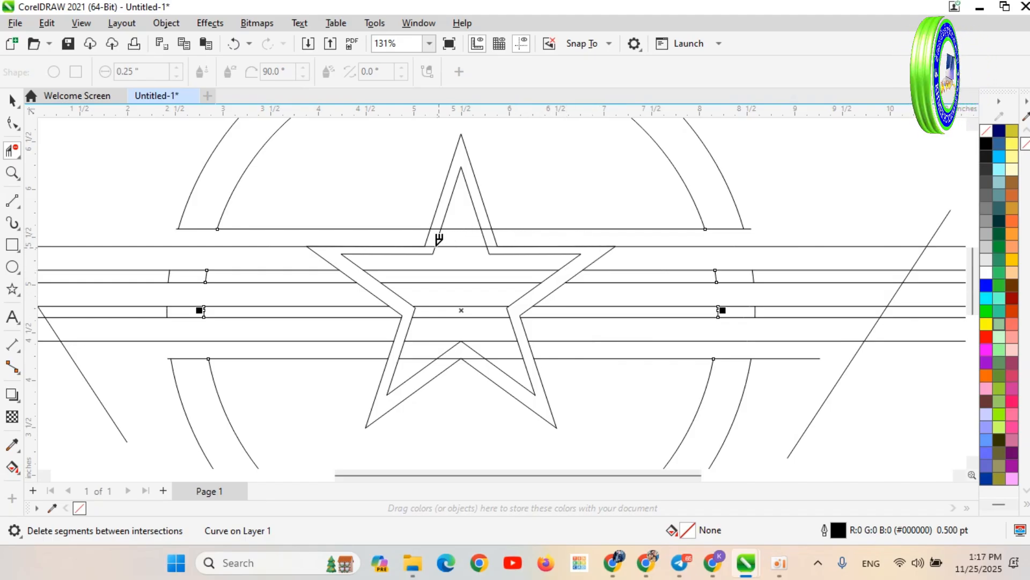
left_click(492, 246)
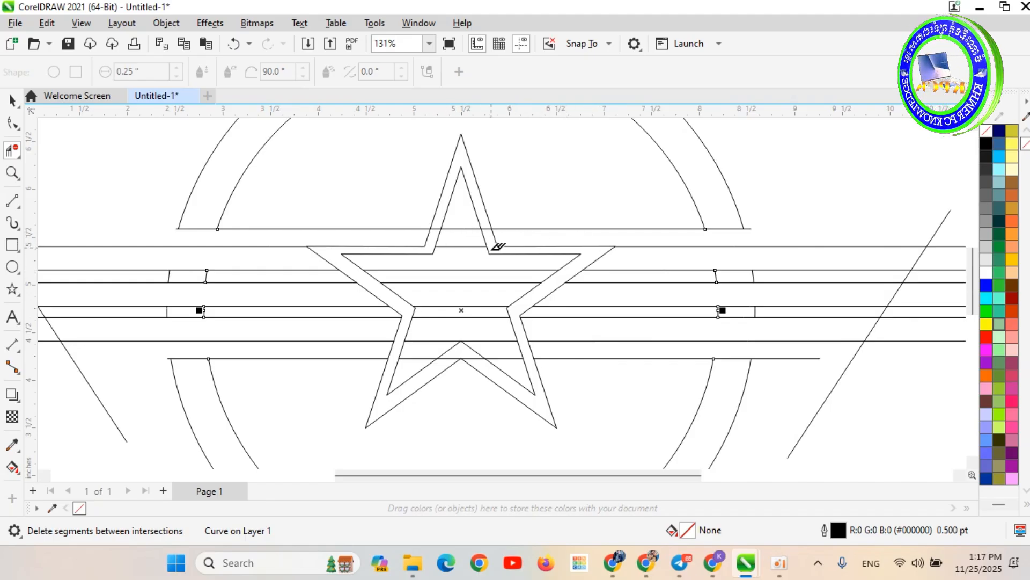
left_click(465, 247)
left_click_drag(466, 247, 515, 352)
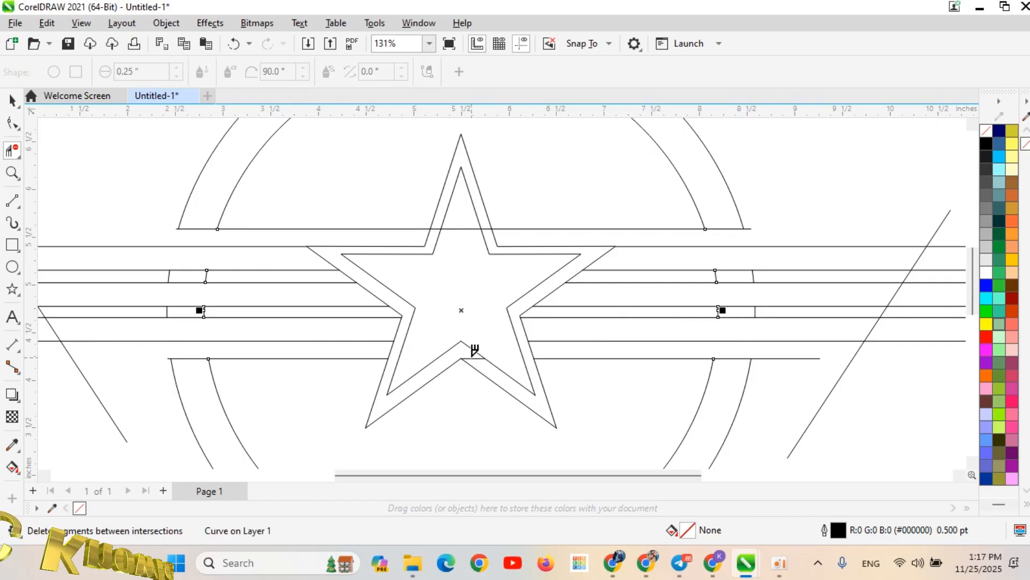
Fill the upper arc of the ring with dark blue PANTONE 281 C and no outline using Smart Fill
scroll(475, 350, "down", 2)
scroll(499, 327, "up", 1)
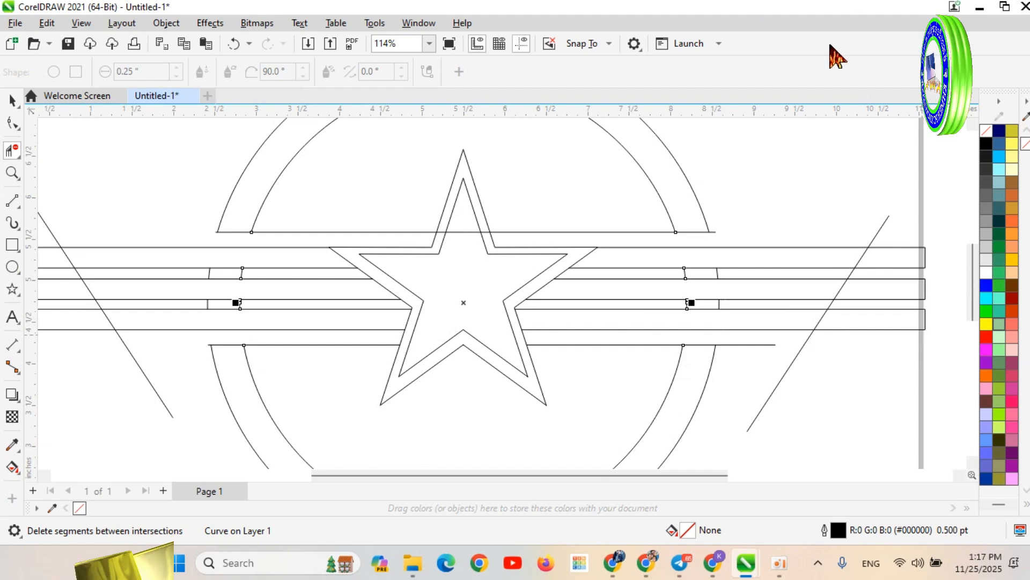
scroll(639, 295, "up", 1)
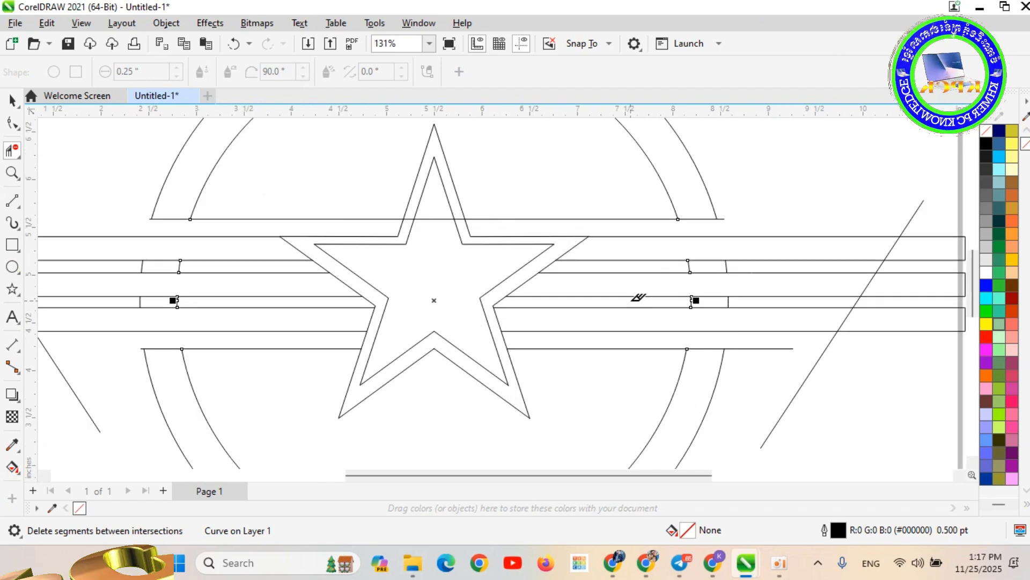
scroll(562, 217, "down", 4)
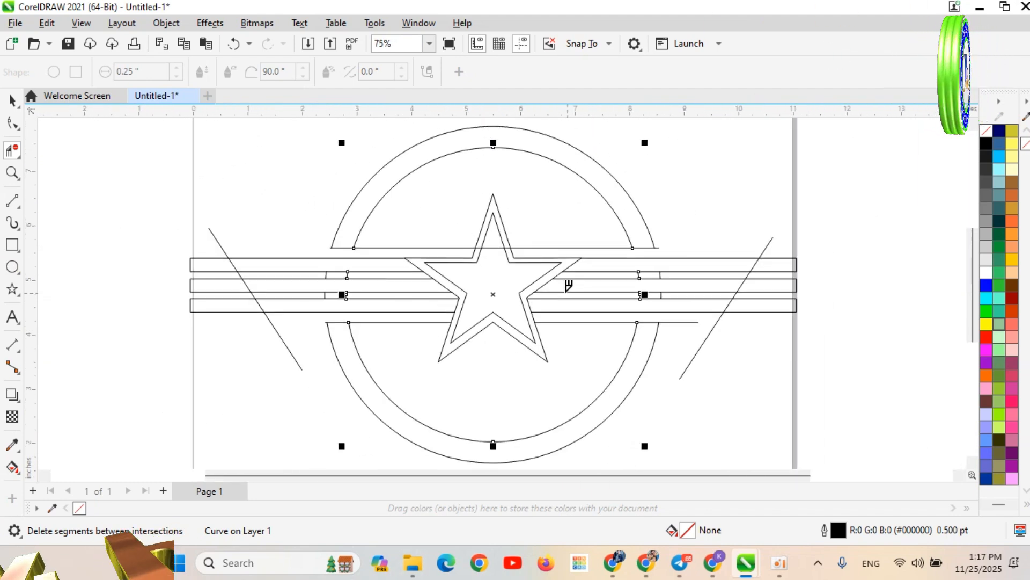
left_click(14, 470)
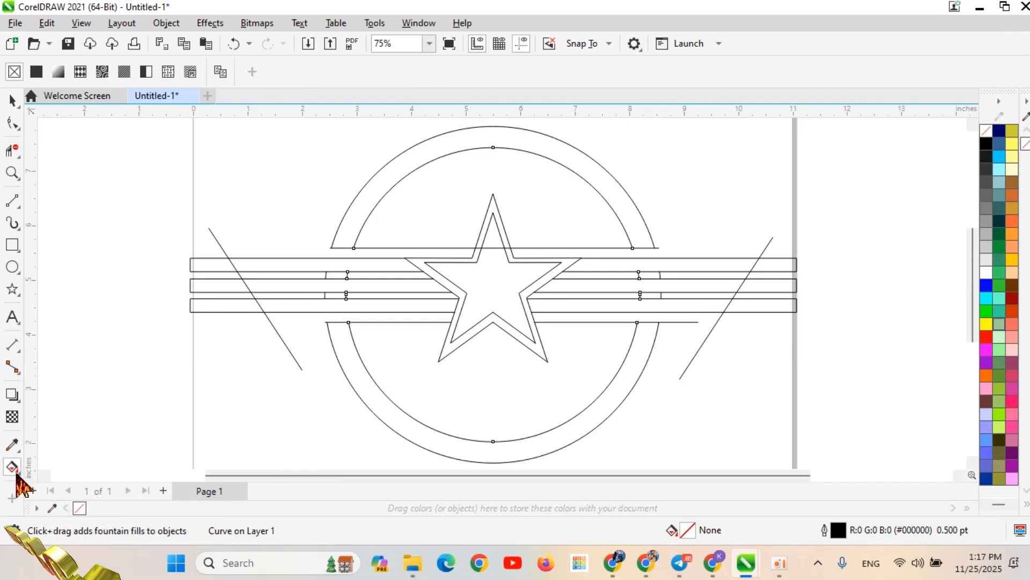
left_click(16, 471)
left_click(59, 486)
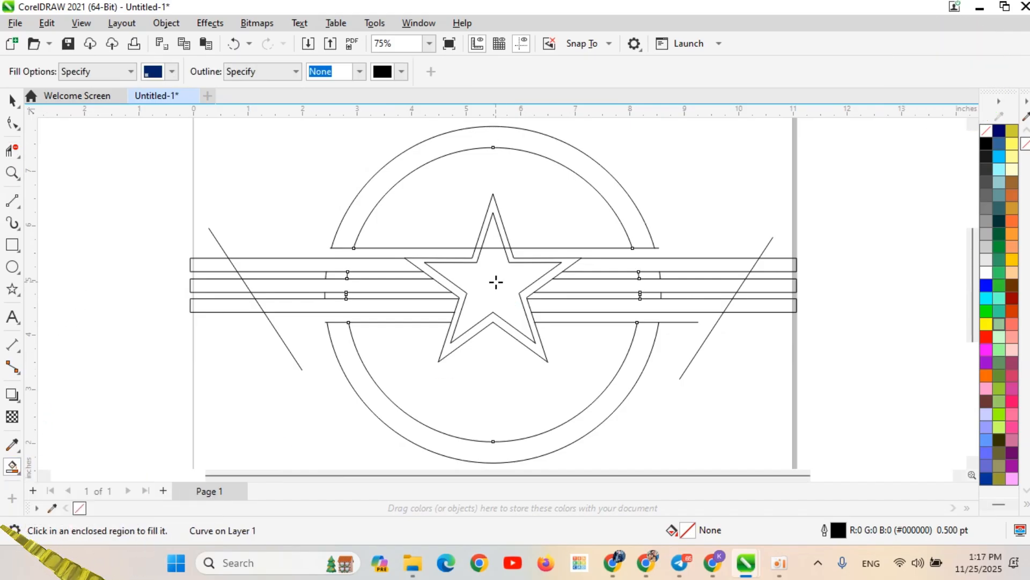
left_click(416, 159)
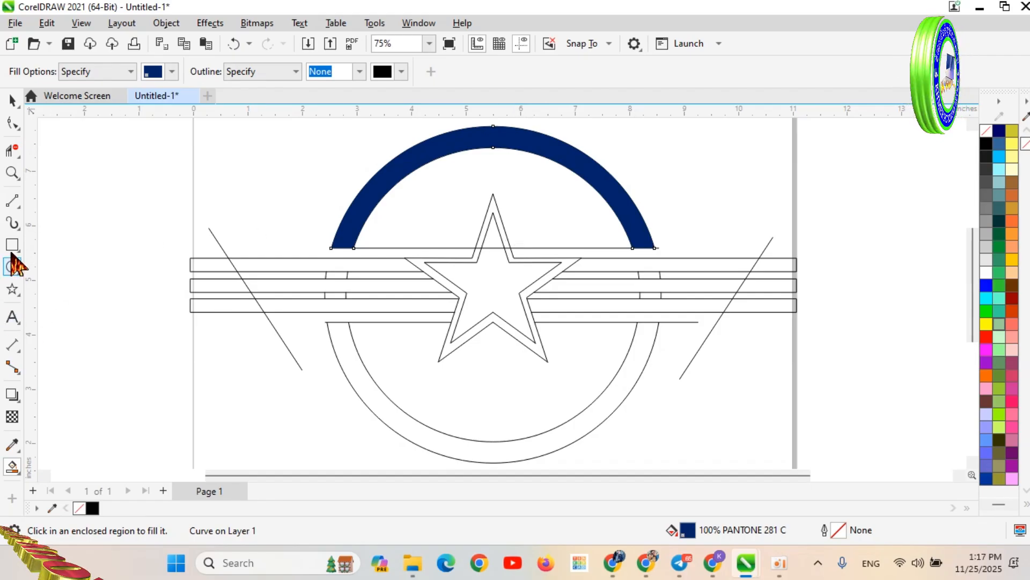
Delete the segments of the upper horizontal line that cross the star's top point with Virtual Segment Delete
left_click(12, 150)
scroll(531, 333, "up", 2)
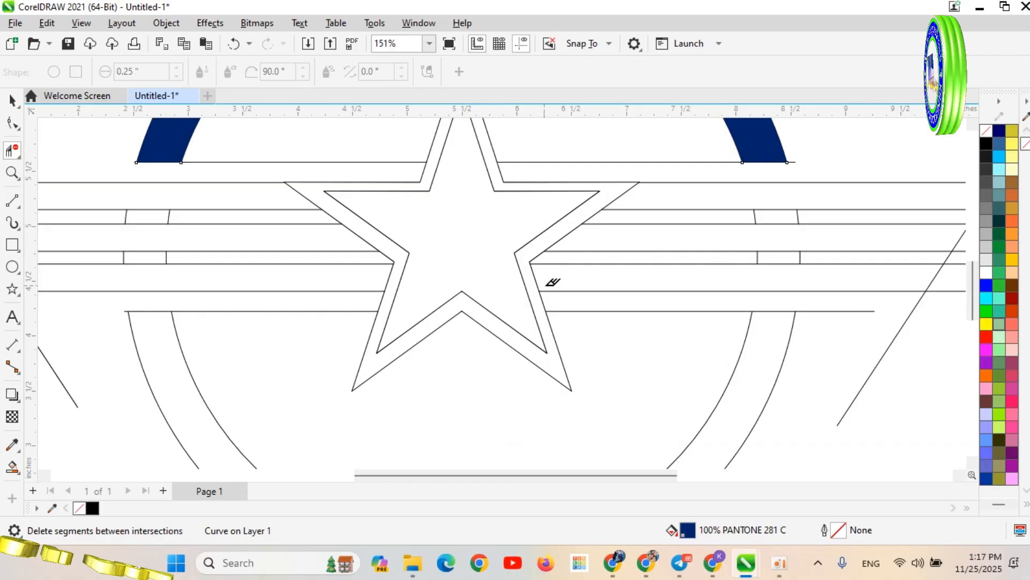
scroll(547, 282, "down", 2)
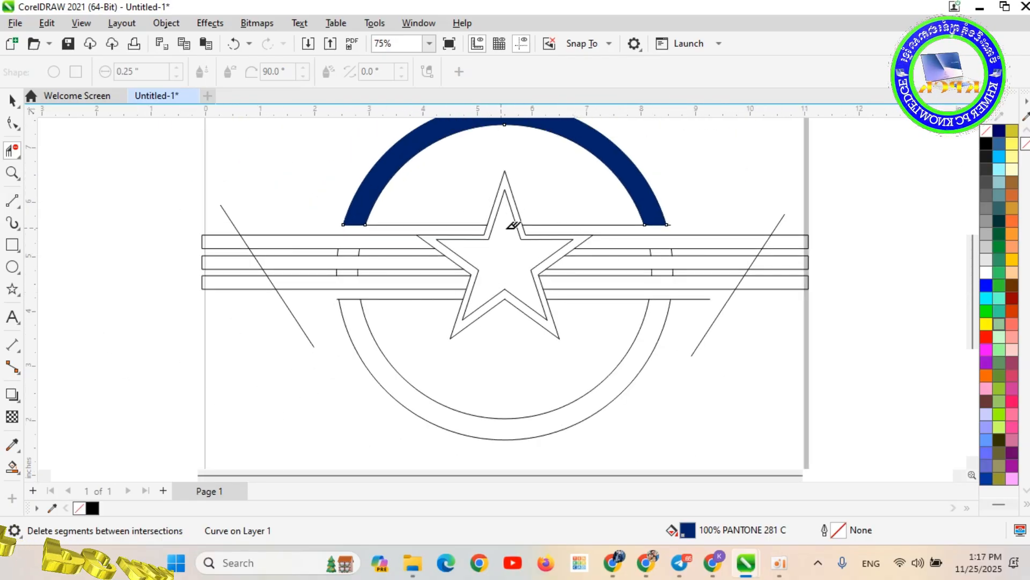
Fill the star's border band and the upper stripe left of the star with dark blue PANTONE 281 C using Smart Fill
left_click(11, 466)
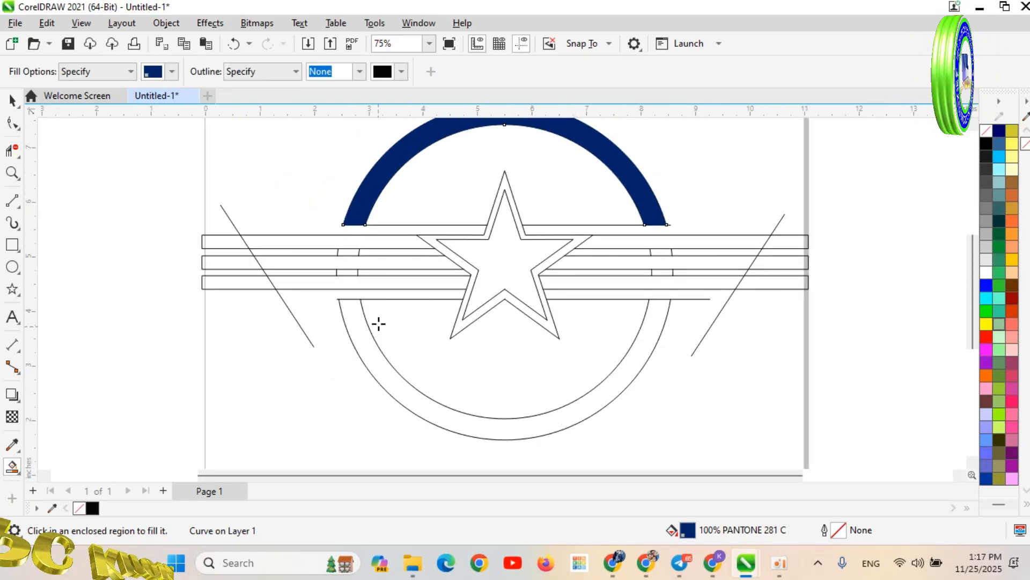
left_click(506, 181)
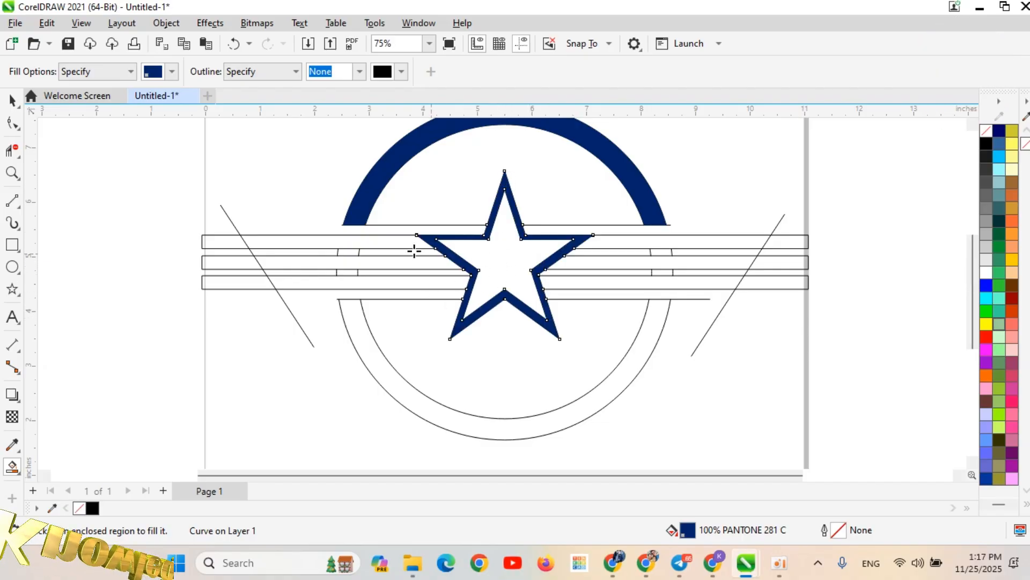
left_click(302, 243)
left_click(347, 262)
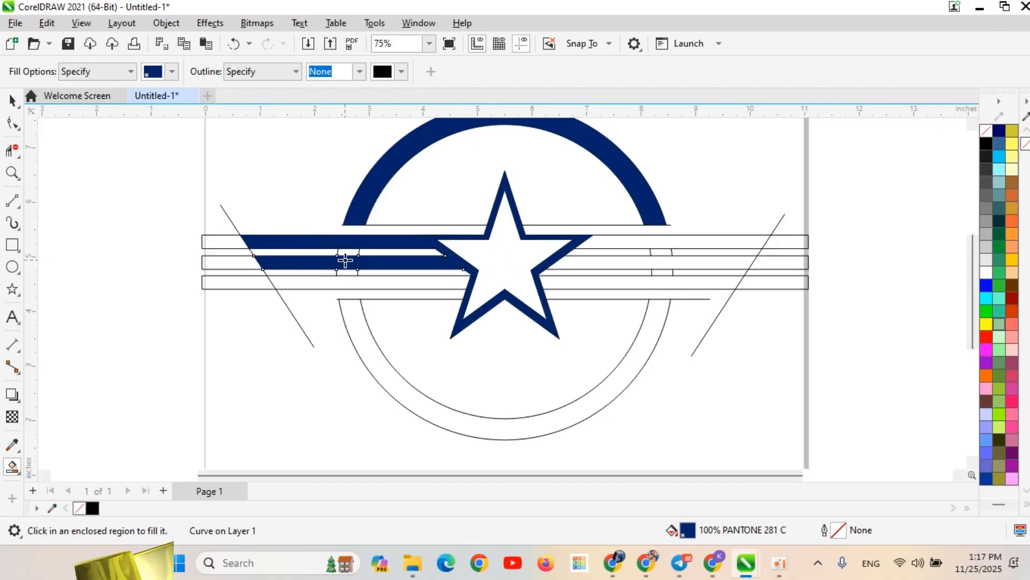
left_click(357, 283)
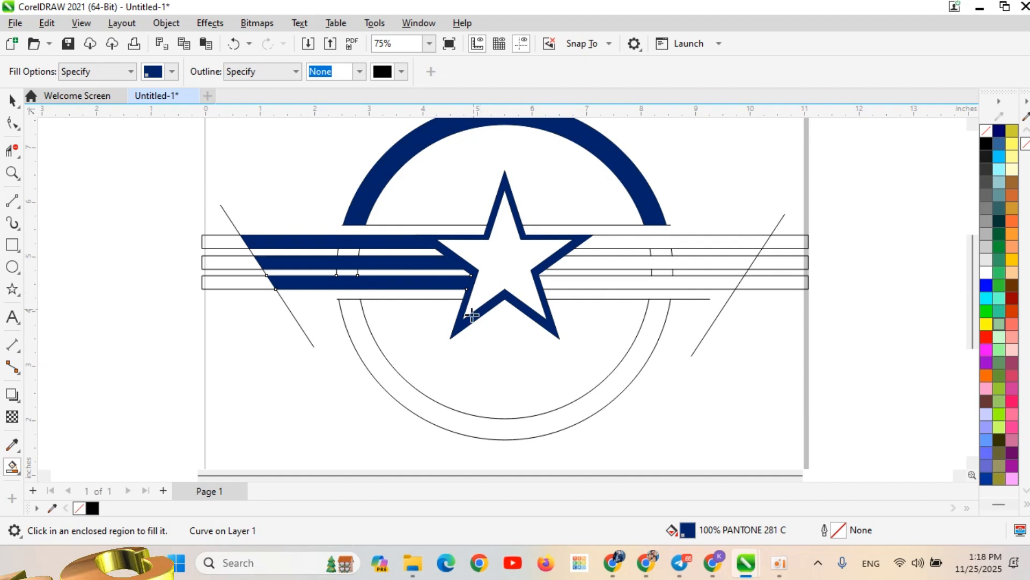
left_click(614, 293)
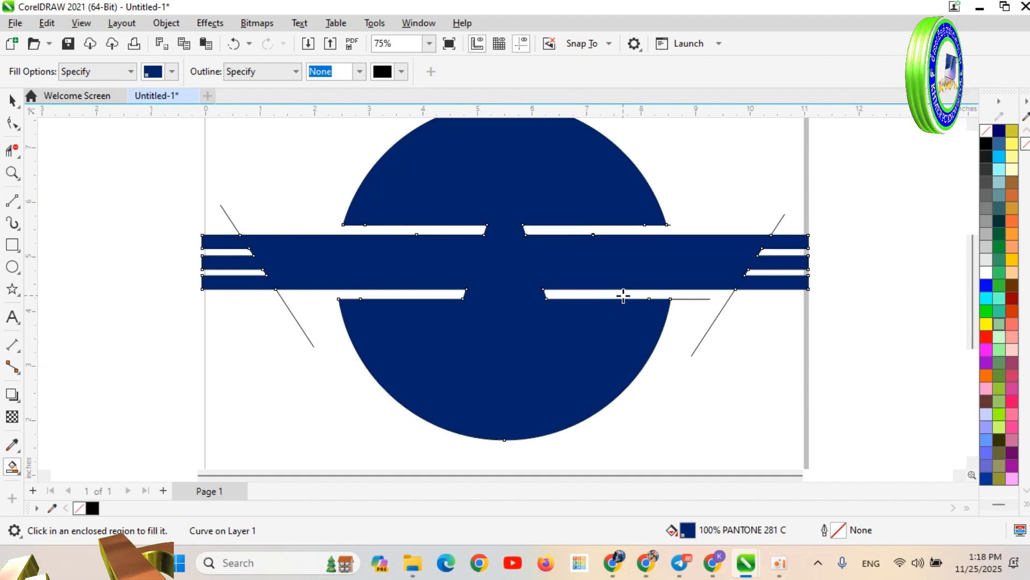
key("ctrl+z")
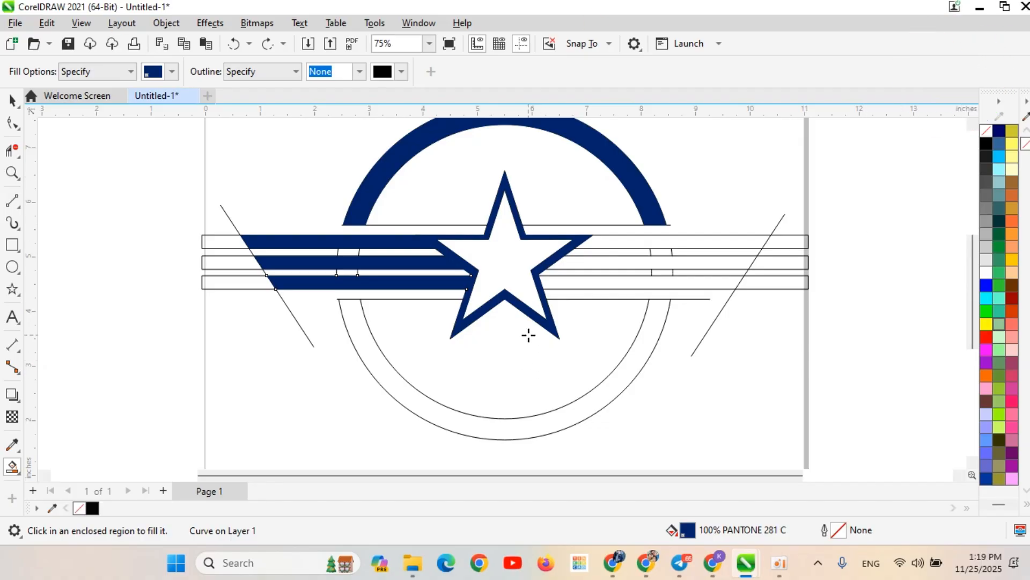
key("ctrl+z")
key("ctrl+z")
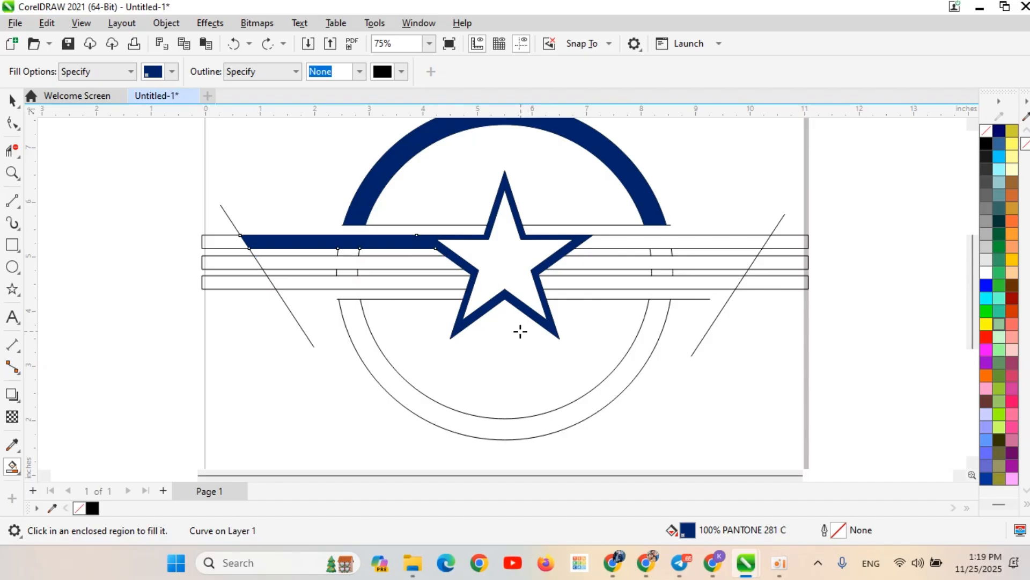
Fill the lower and middle stripes left of the star and all three stripes right of it with the same dark blue
left_click(342, 285)
left_click(314, 264)
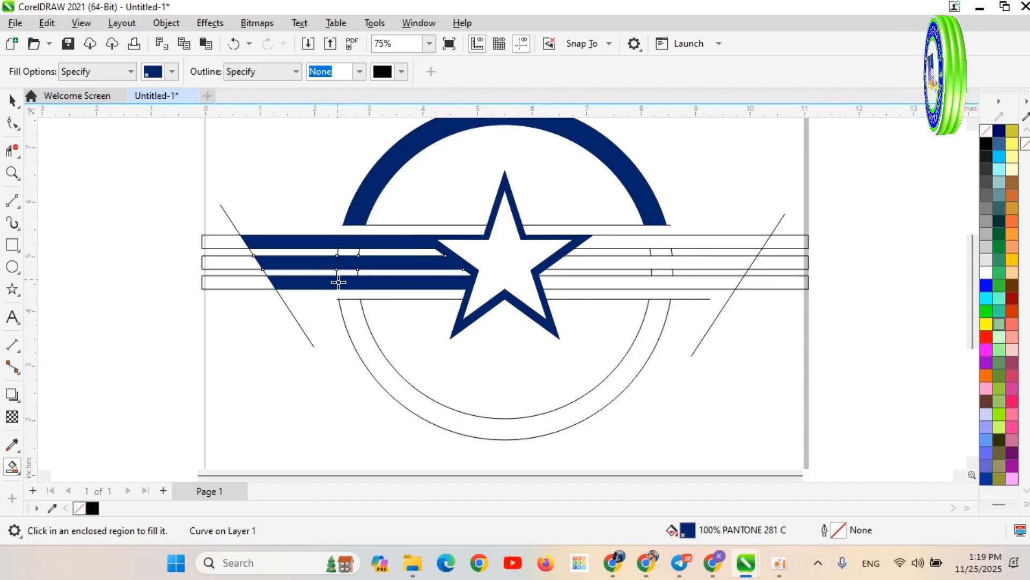
left_click(626, 243)
left_click(637, 263)
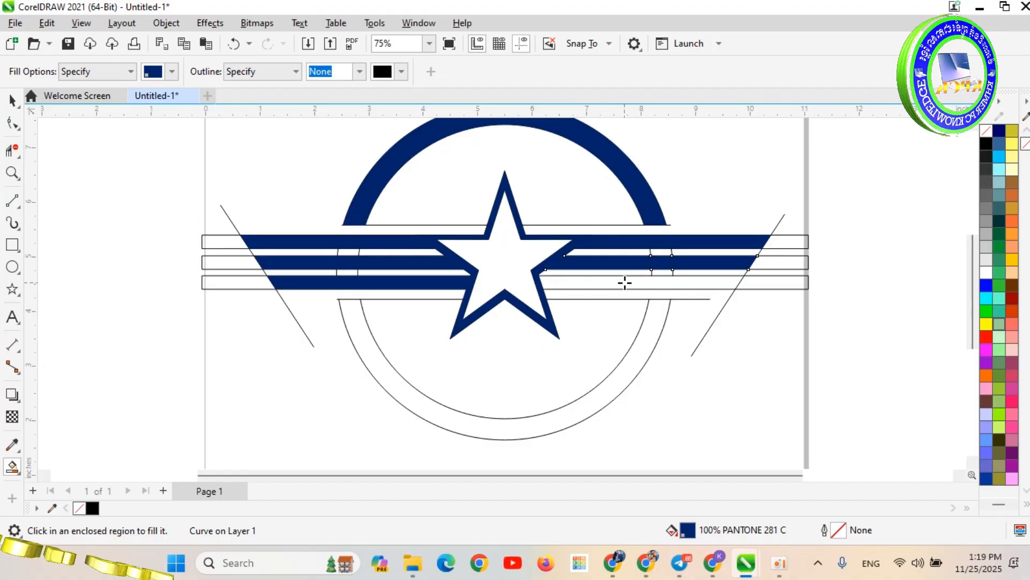
left_click(624, 283)
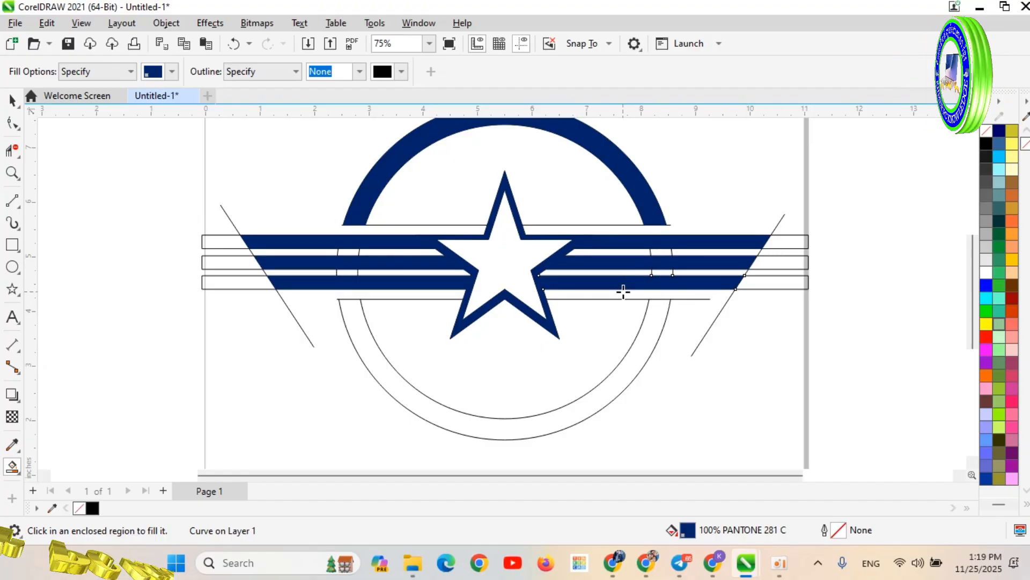
Fill the lower arc of the ring and the inner star with dark blue using Smart Fill
left_click(538, 424)
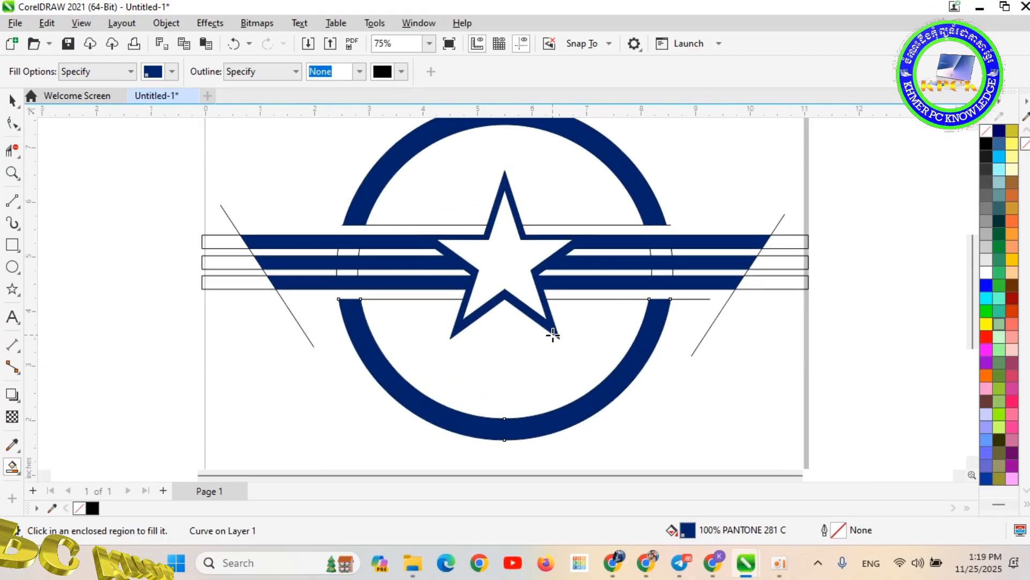
left_click(509, 264)
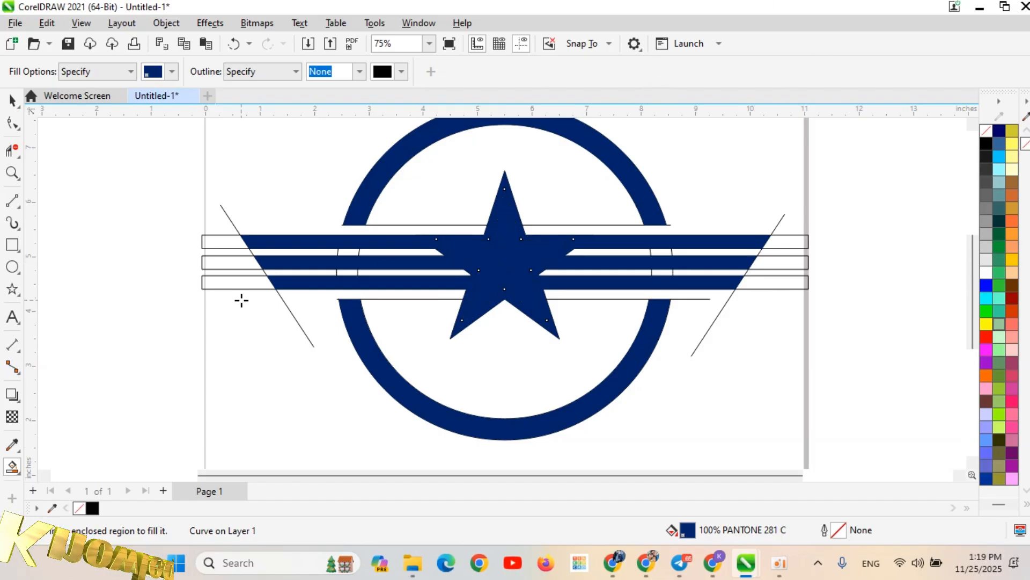
scroll(622, 236, "down", 3)
scroll(618, 233, "up", 2)
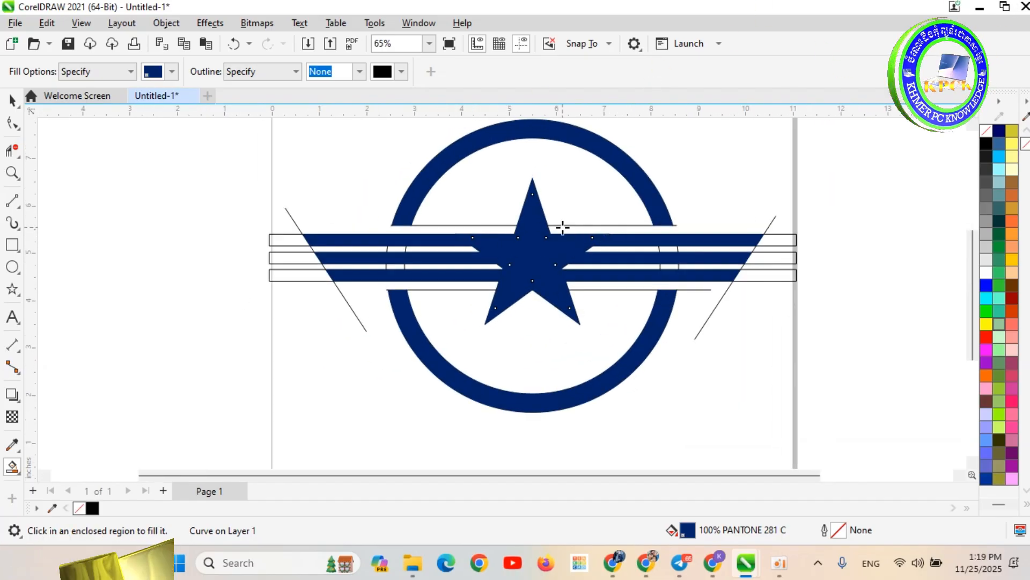
Recolor the upper arc of the ring and the inner star black
left_click(12, 100)
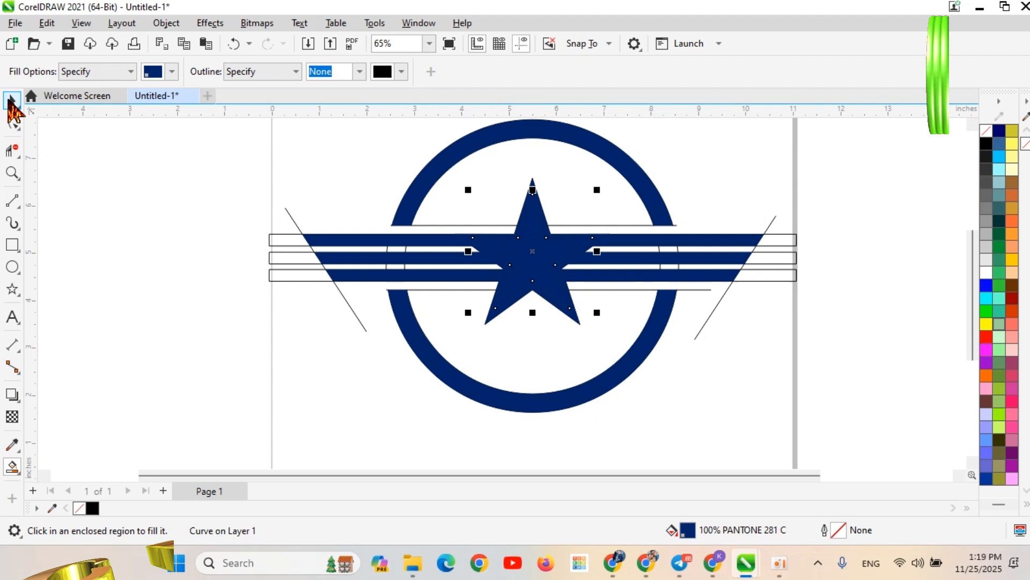
left_click(548, 130)
left_click(987, 143)
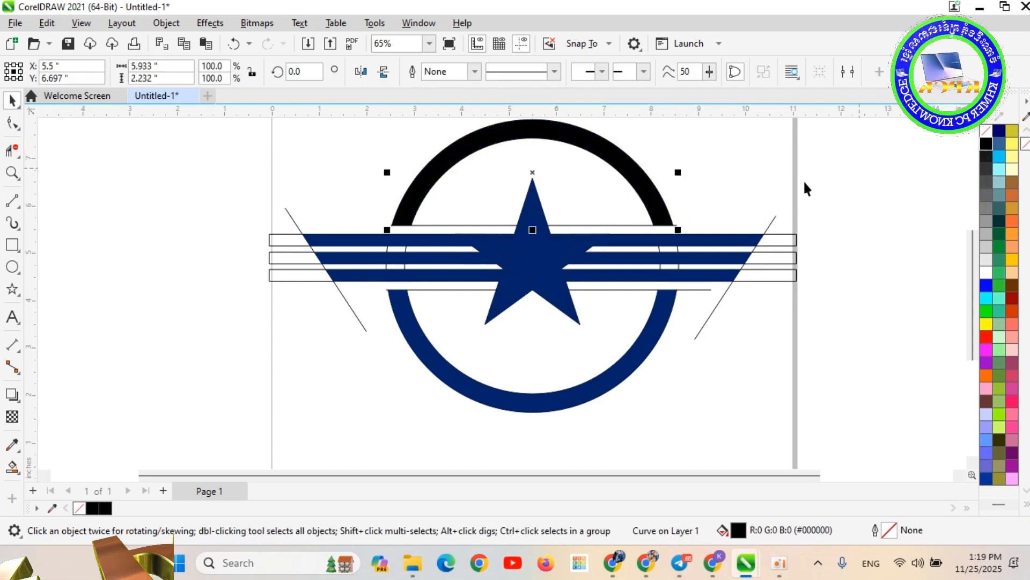
left_click(534, 214)
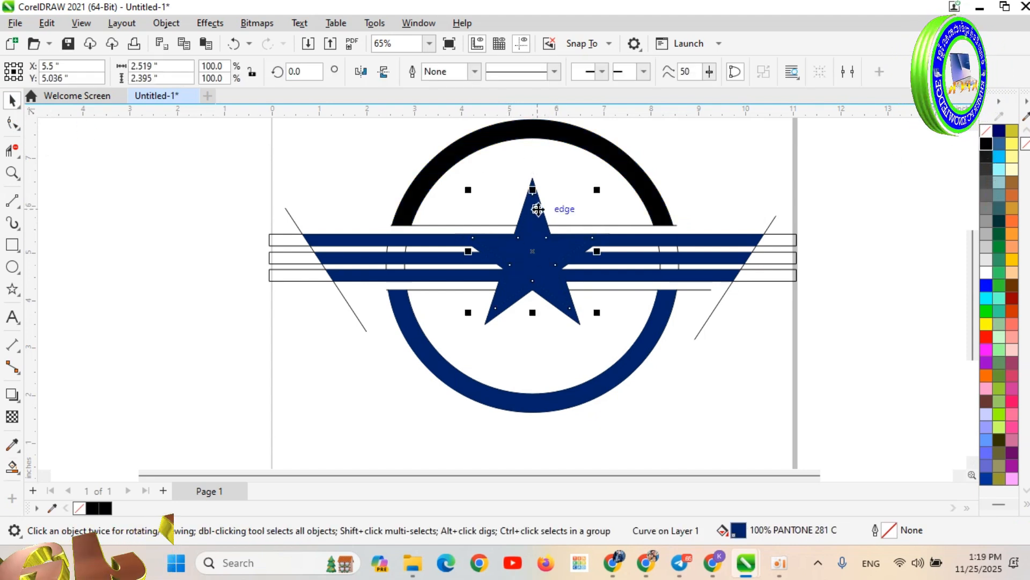
left_click(989, 146)
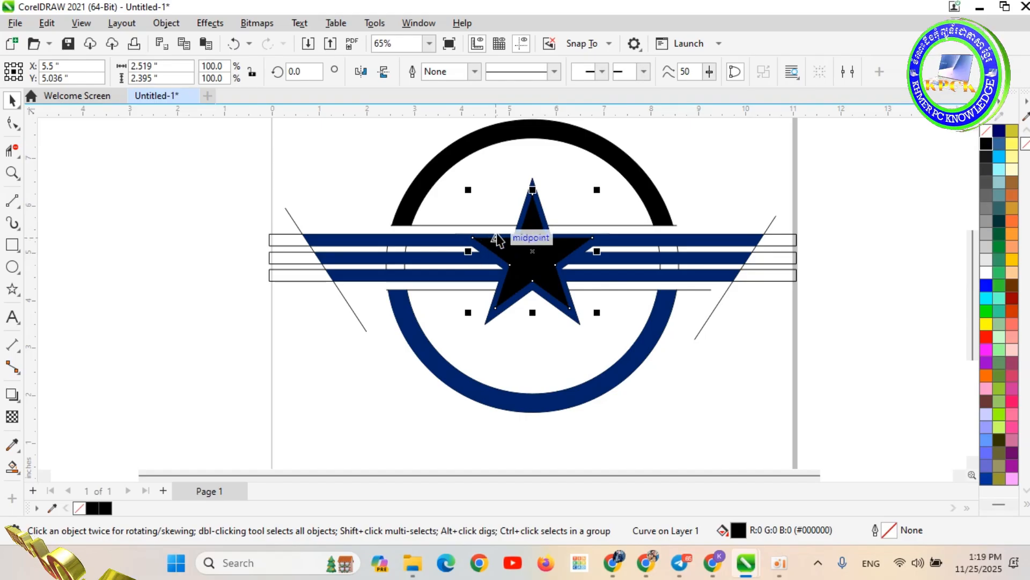
Recolor all three stripes on both sides of the star black
left_click(365, 241)
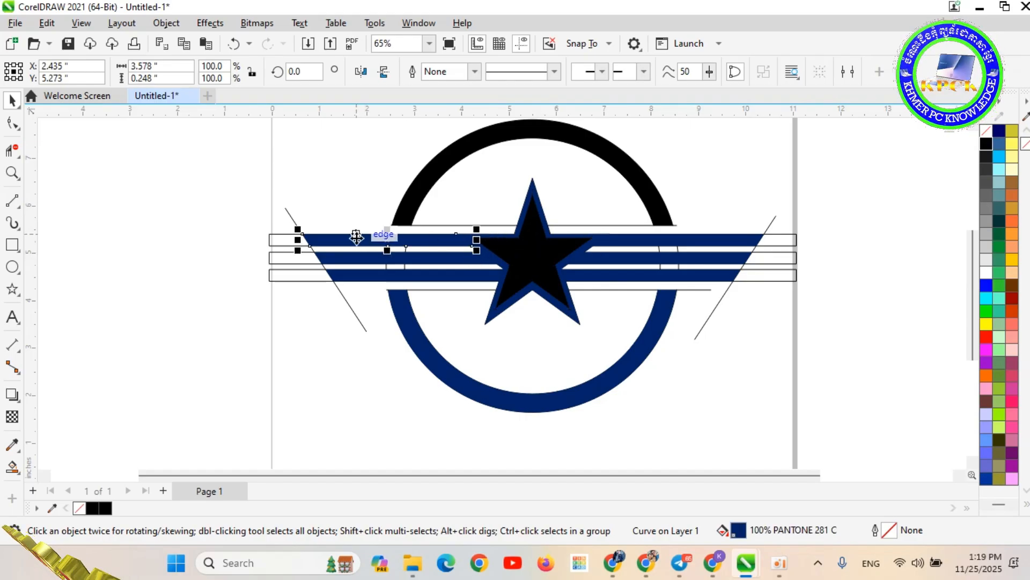
left_click(986, 144)
left_click(679, 249)
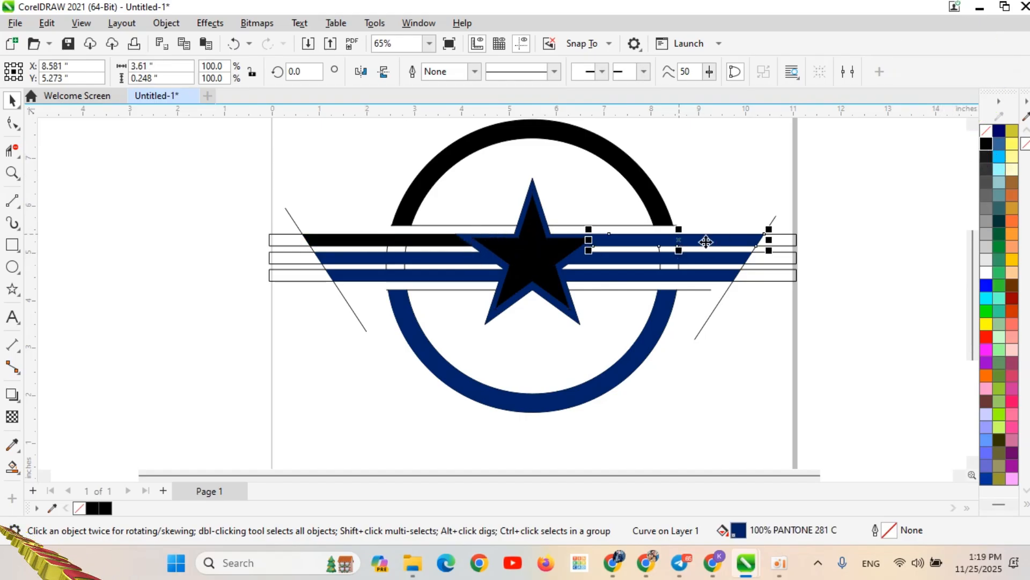
left_click(987, 143)
left_click(741, 259)
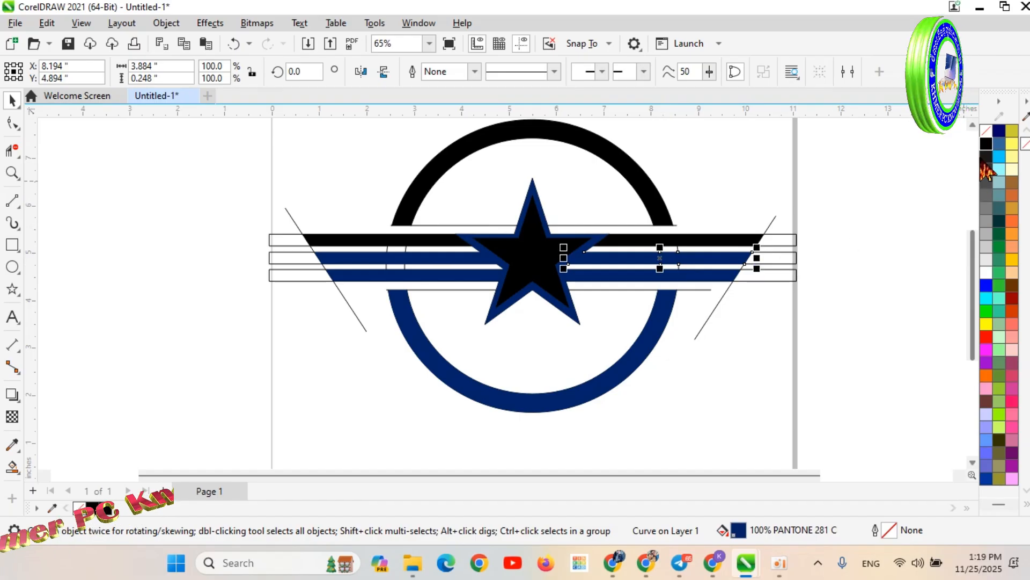
left_click(987, 144)
left_click(684, 275)
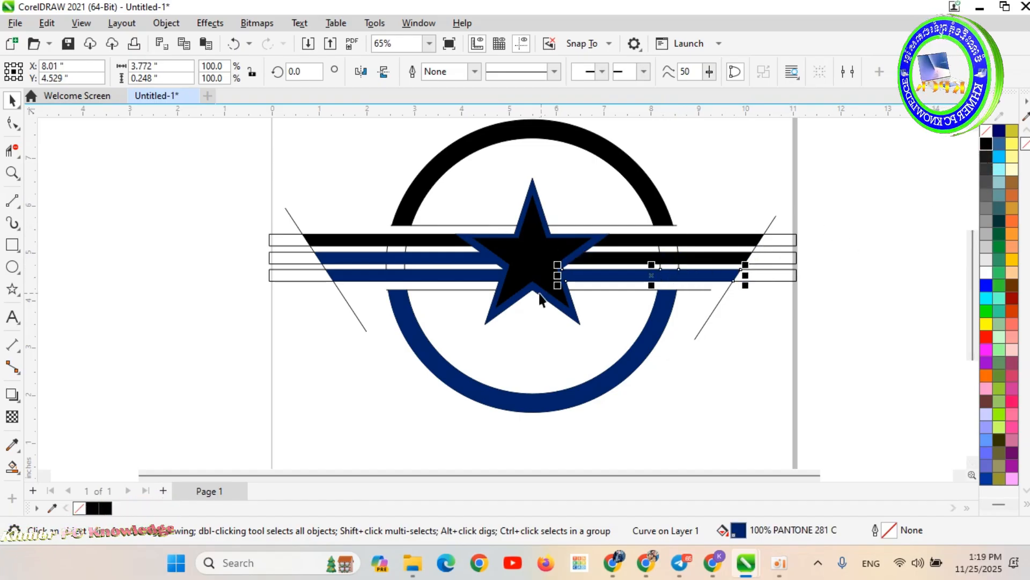
left_click(987, 144)
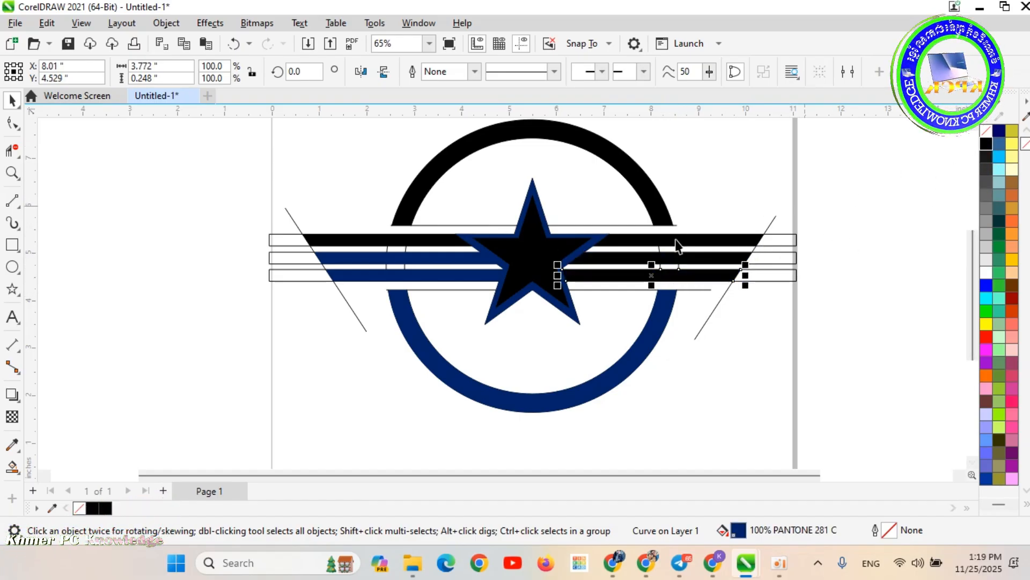
left_click(430, 258)
left_click(424, 275, "shift")
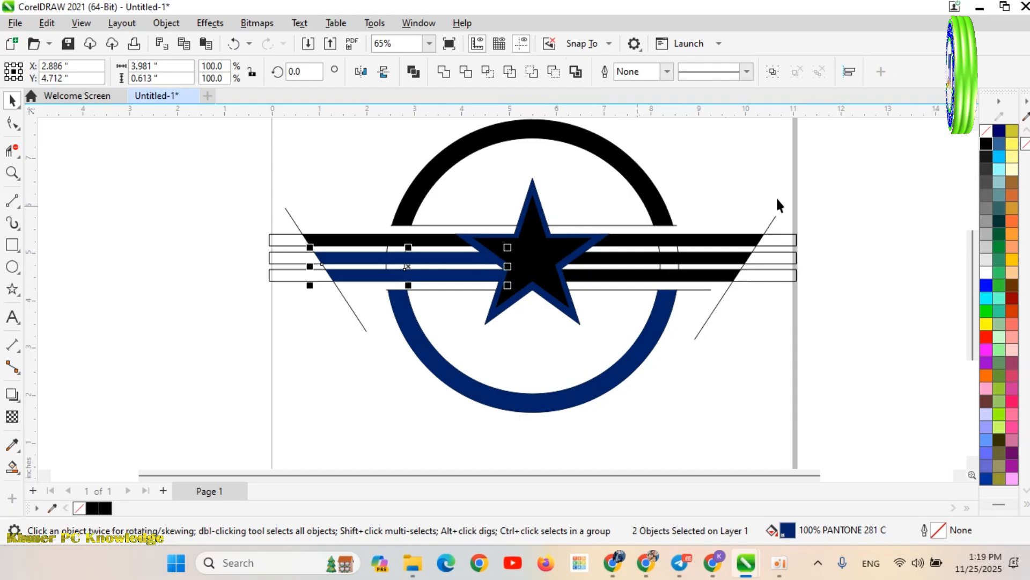
left_click(986, 146)
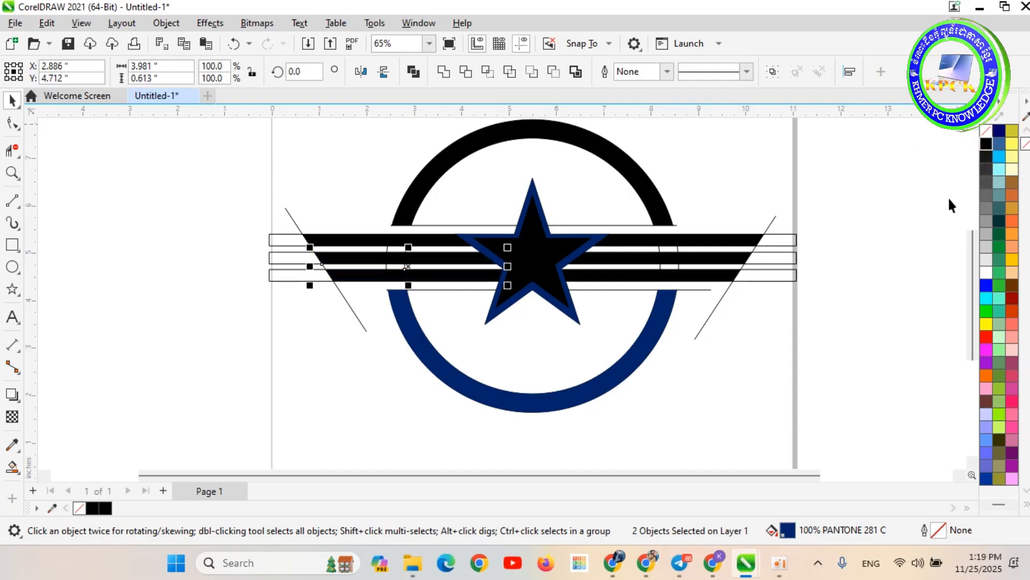
Recolor the border band around the star white
left_click(576, 317)
left_click(987, 272)
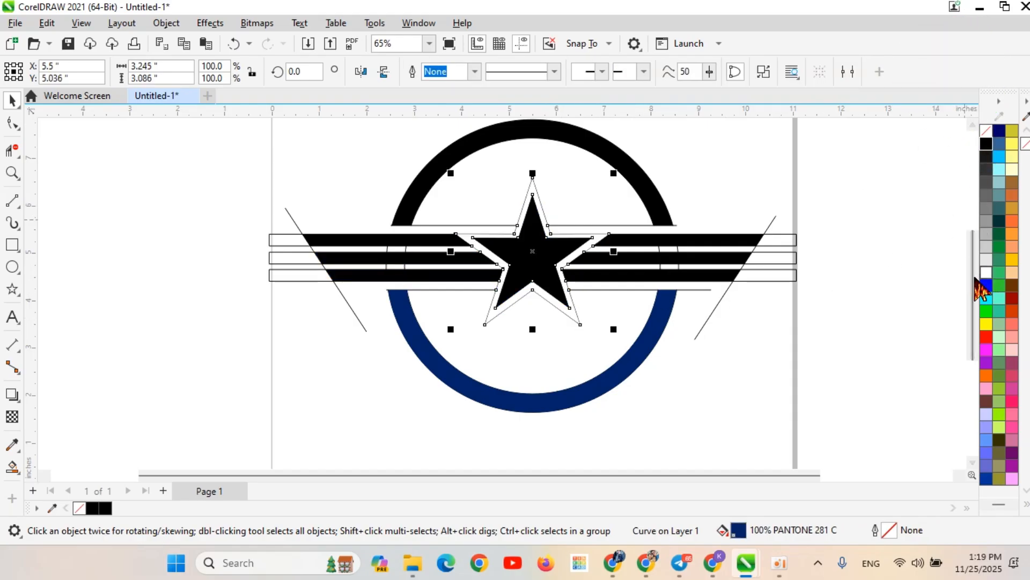
scroll(489, 292, "down", 2)
scroll(488, 292, "up", 3)
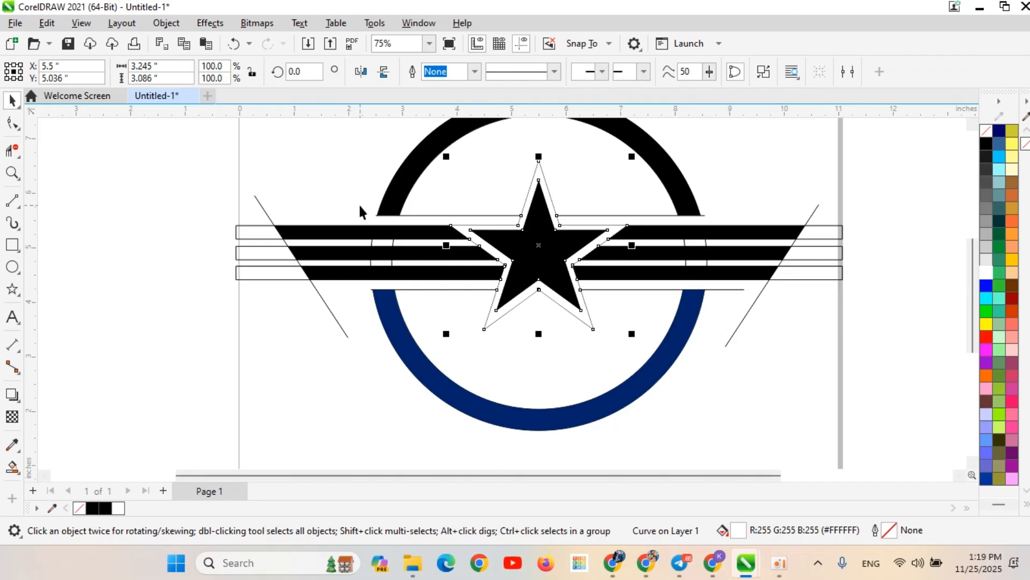
Recolor the lower arc of the ring black
scroll(428, 269, "down", 1)
scroll(429, 271, "down", 2)
scroll(430, 273, "up", 1)
left_click(475, 337)
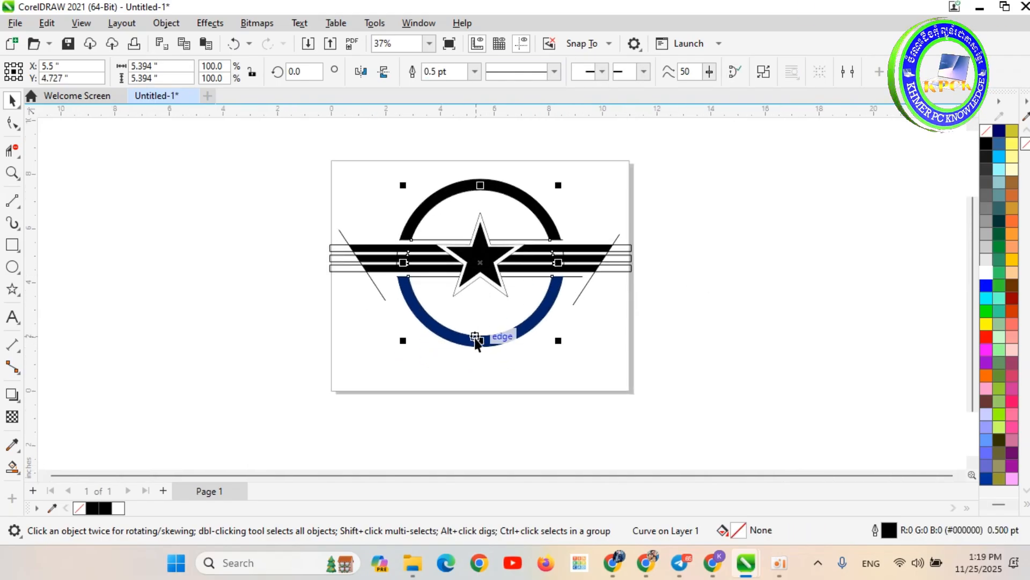
left_click(507, 340)
left_click(986, 144)
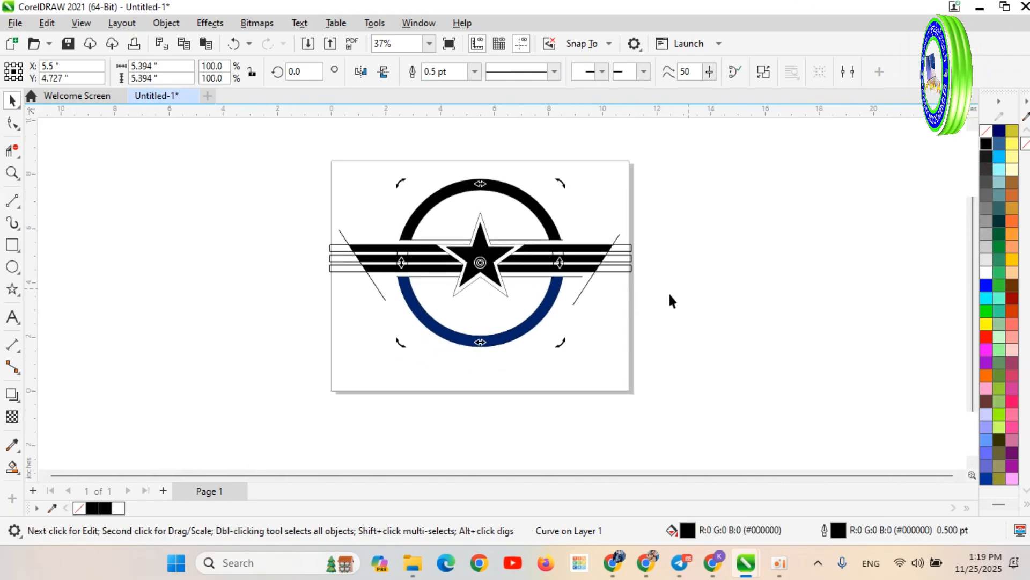
left_click(699, 379)
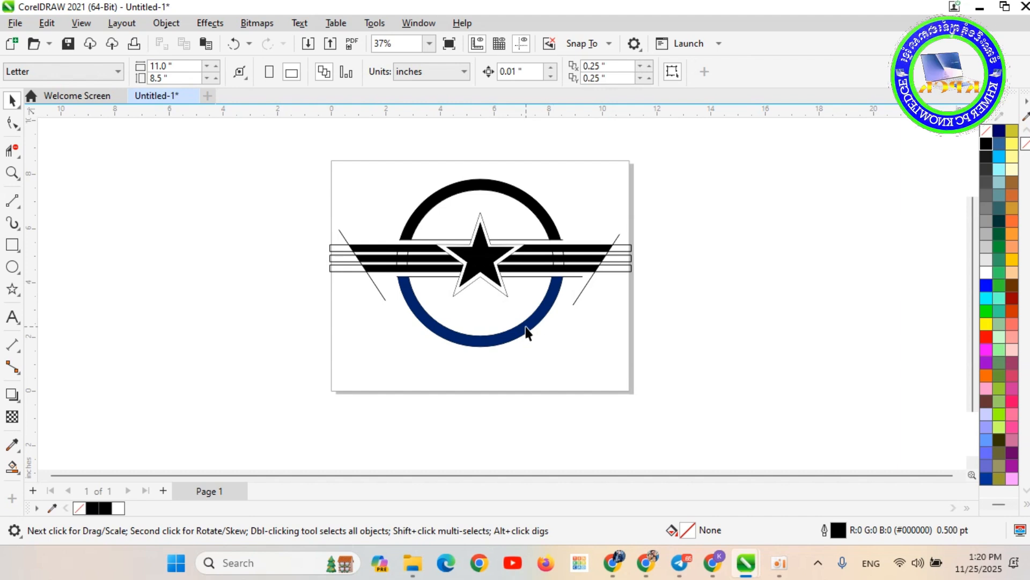
left_click(526, 333)
left_click(986, 143)
scroll(626, 276, "down", 1)
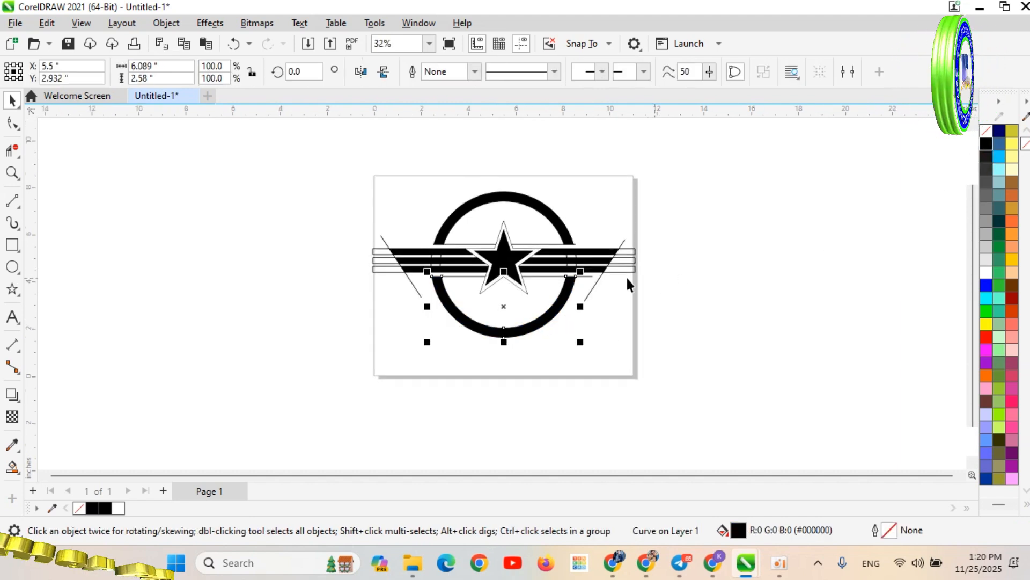
Select the filled emblem pieces together and move them off the page to the empty area on its right
scroll(493, 270, "up", 3)
scroll(324, 214, "down", 5)
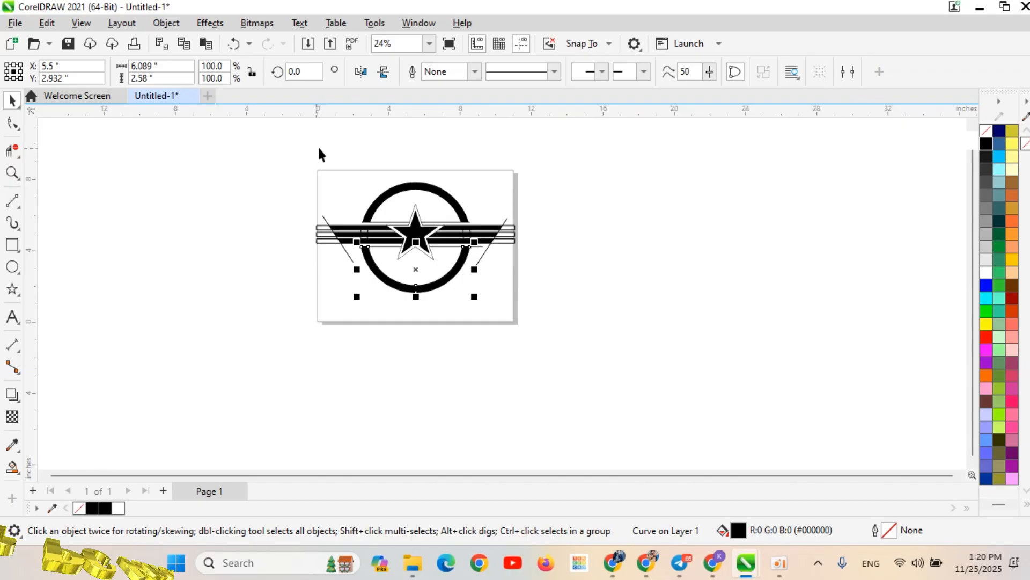
left_click_drag(320, 148, 511, 301)
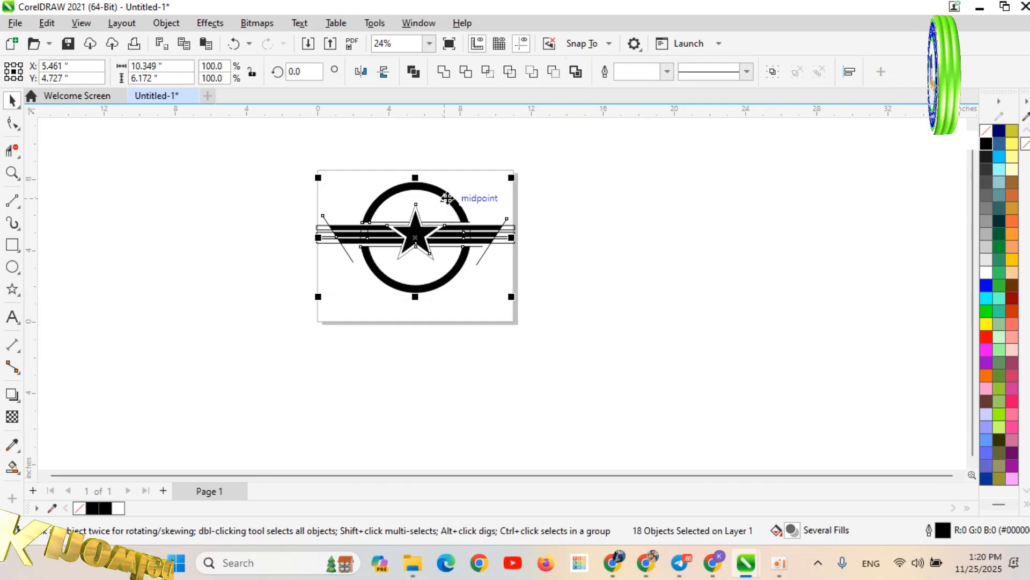
left_click_drag(451, 198, 646, 187)
scroll(707, 171, "up", 1)
scroll(290, 192, "down", 2)
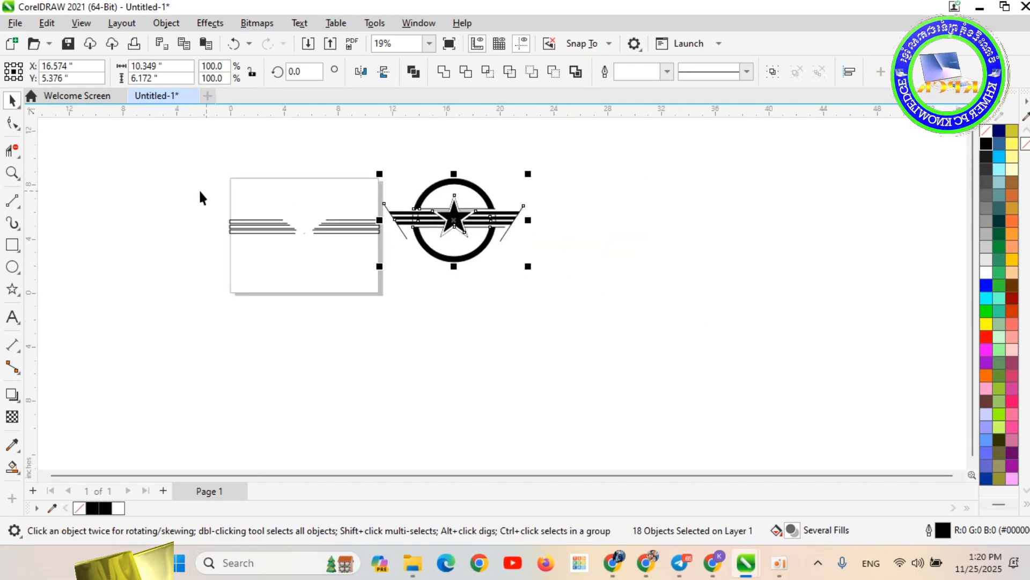
Delete the leftover stripe outlines that remain on the page
left_click_drag(173, 178, 390, 288)
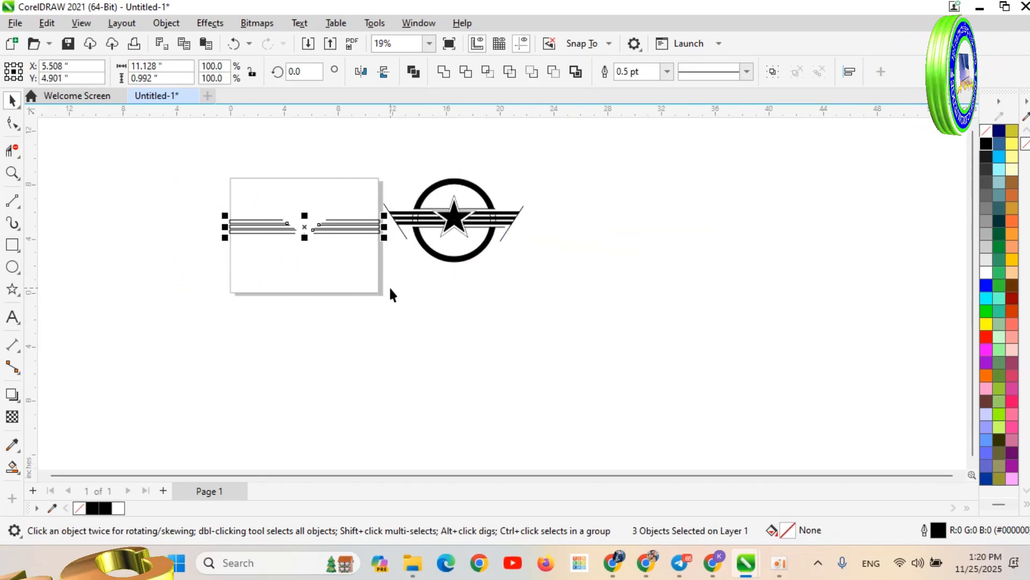
key("Delete")
scroll(459, 228, "up", 4)
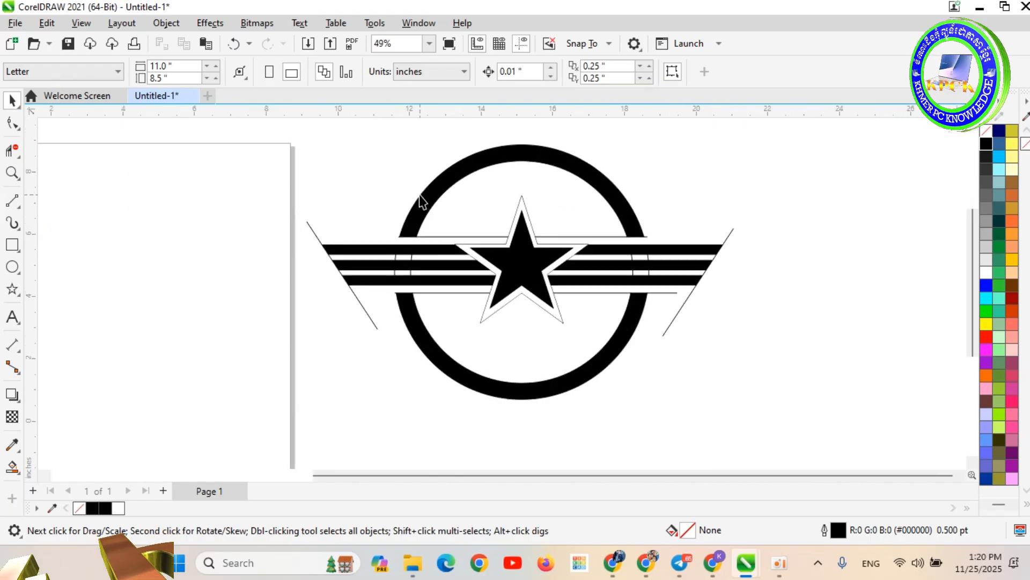
Delete the two slanted end lines and the horizontal construction lines above and below the stripes of the emblem
left_click(299, 241)
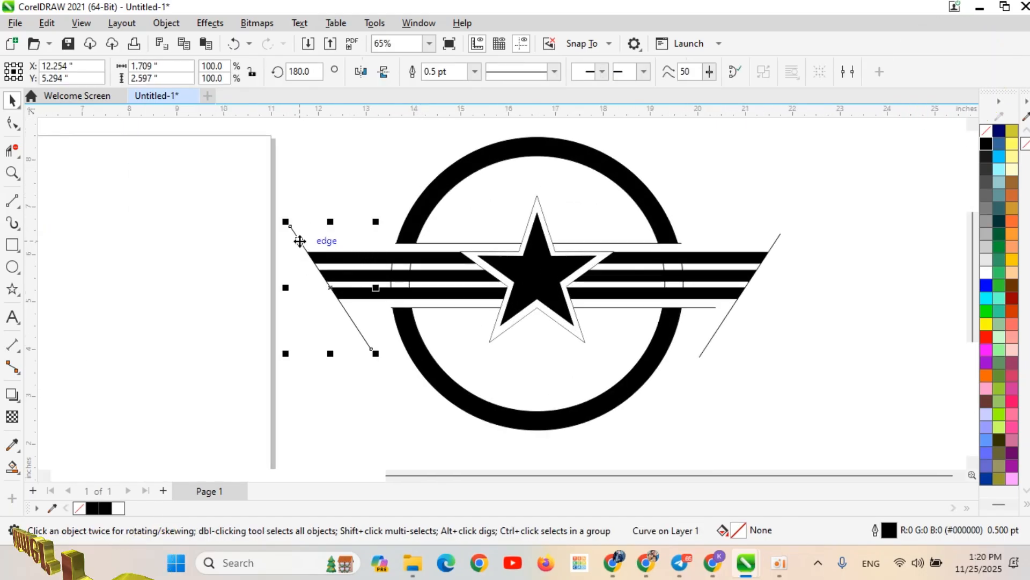
key("Delete")
left_click(455, 243)
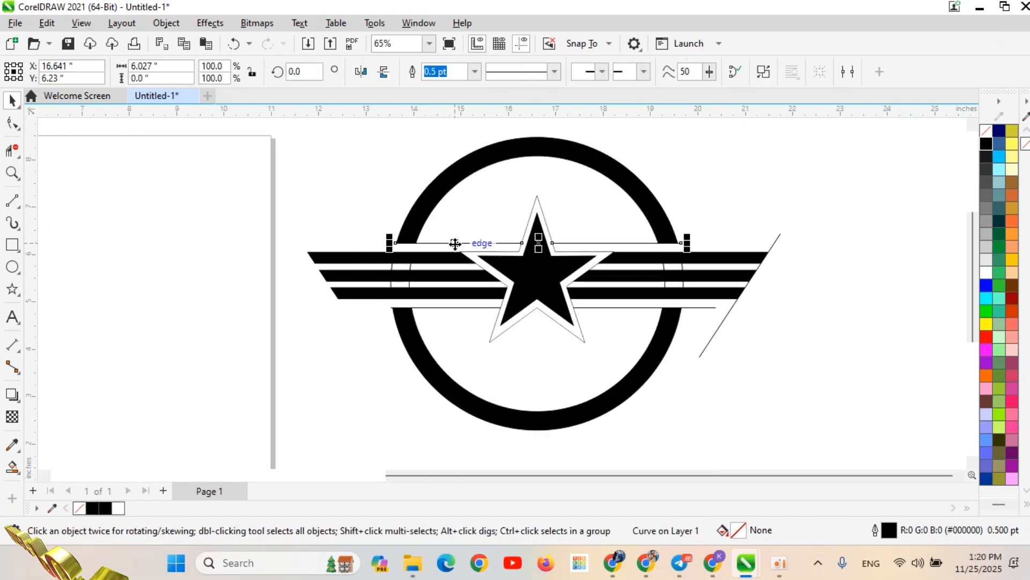
key("Delete")
left_click(773, 237)
key("Delete")
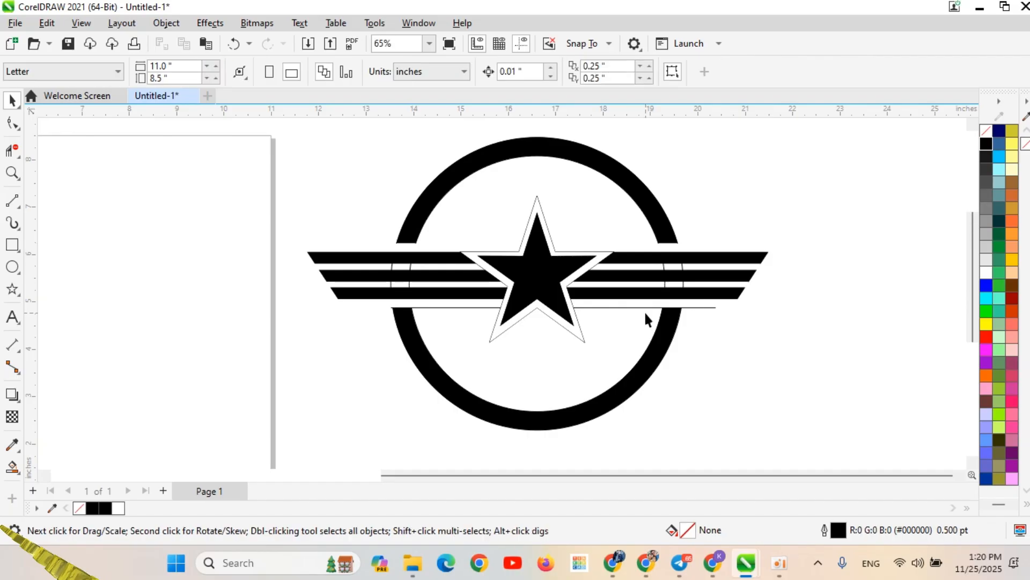
left_click(646, 308)
key("Delete")
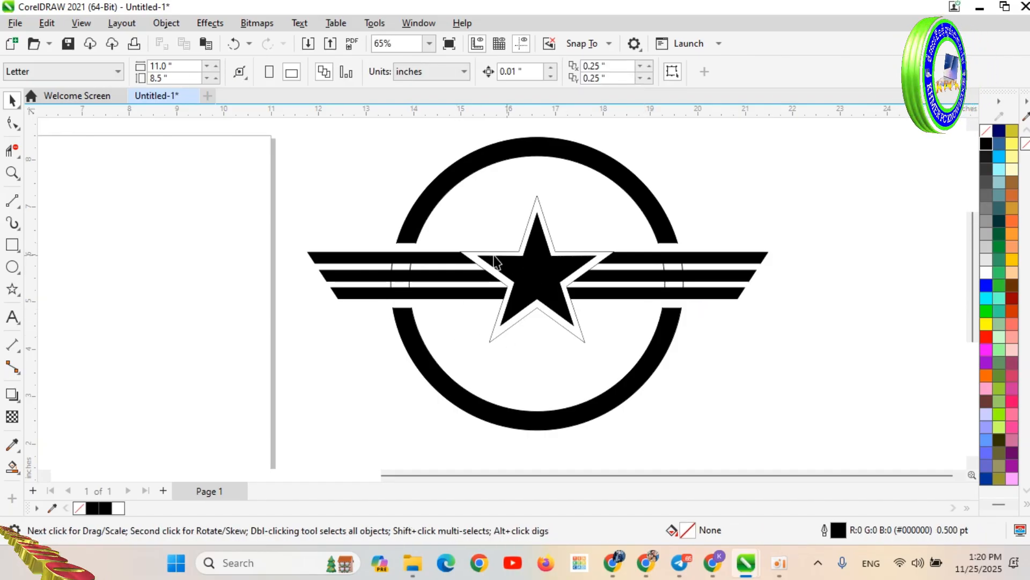
Select all the emblem pieces together and set their outline width to None
scroll(485, 259, "down", 2)
scroll(485, 259, "up", 2)
scroll(346, 213, "down", 2)
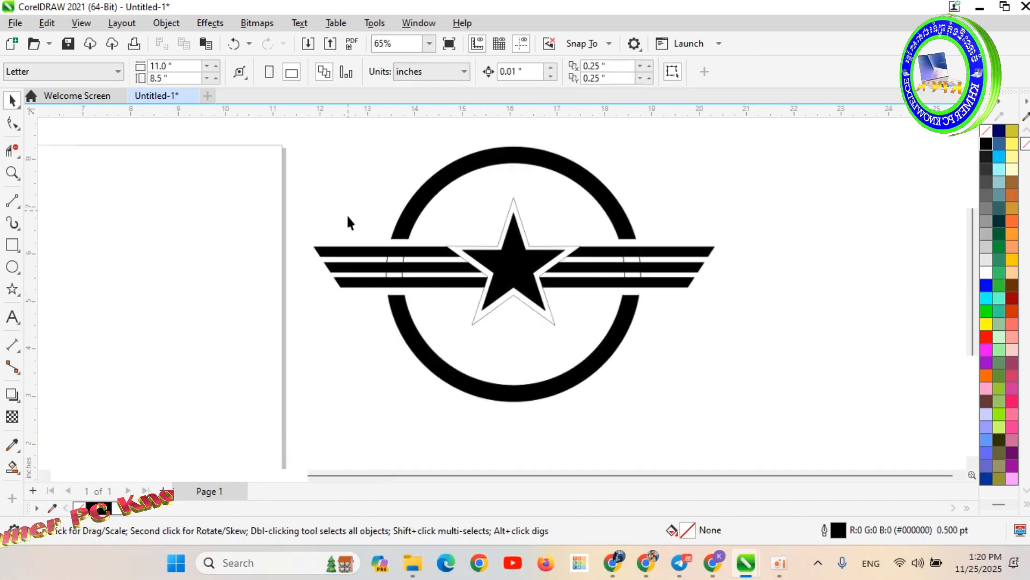
left_click_drag(299, 138, 685, 407)
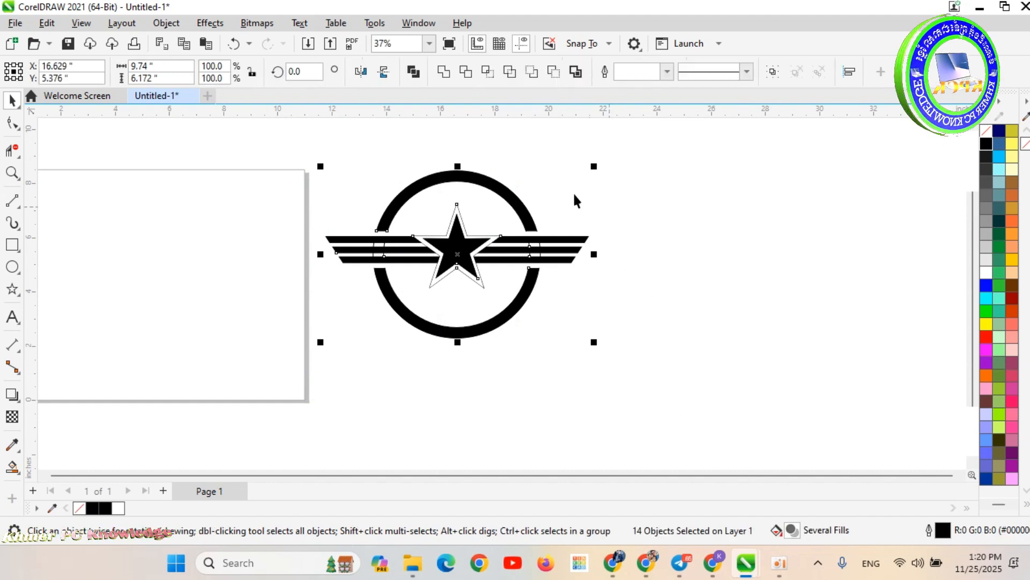
left_click(667, 71)
left_click(628, 86)
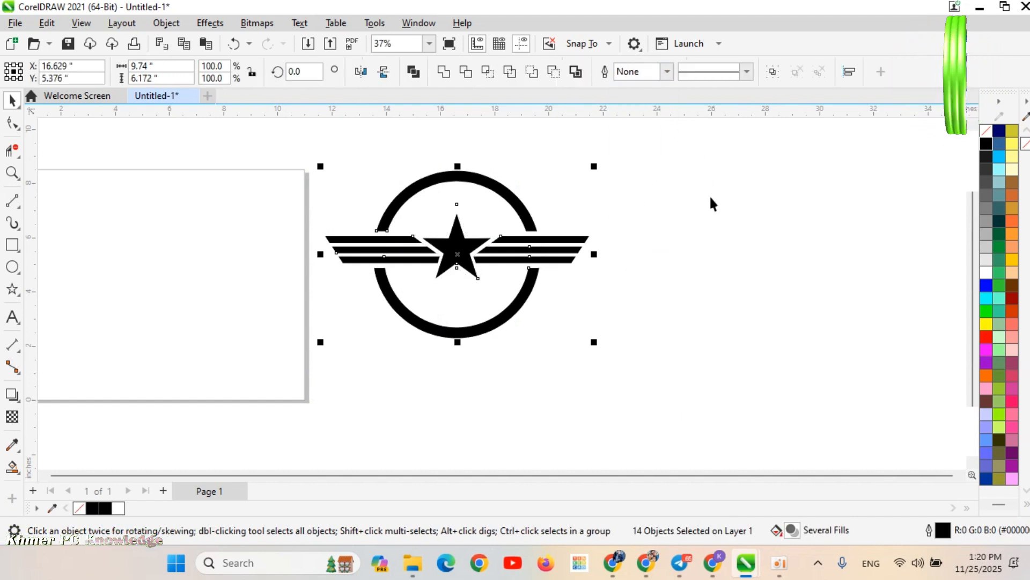
left_click(610, 214)
scroll(436, 187, "up", 2)
scroll(435, 188, "down", 1)
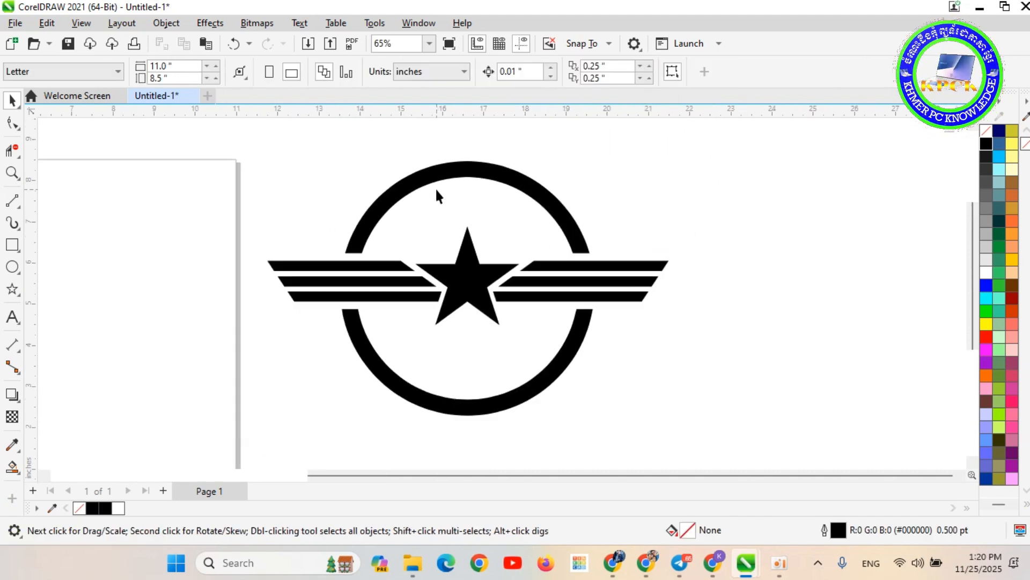
scroll(408, 177, "down", 1)
scroll(336, 151, "up", 2)
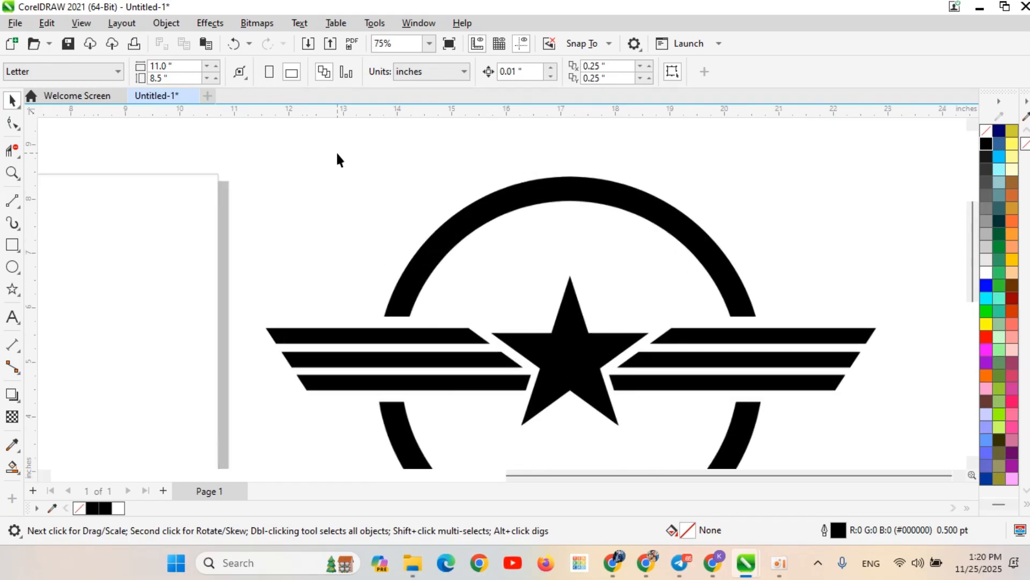
scroll(507, 190, "down", 2)
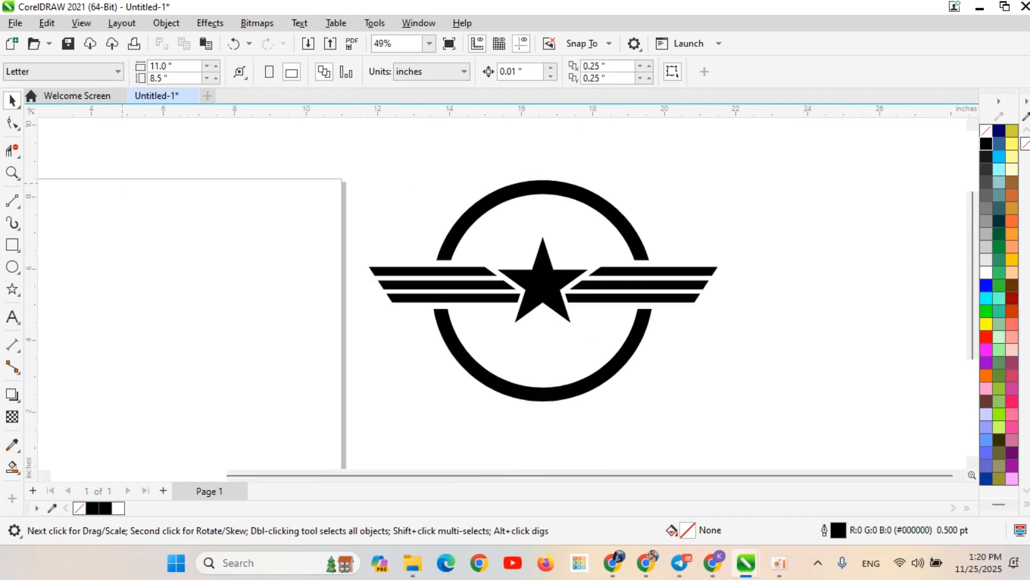